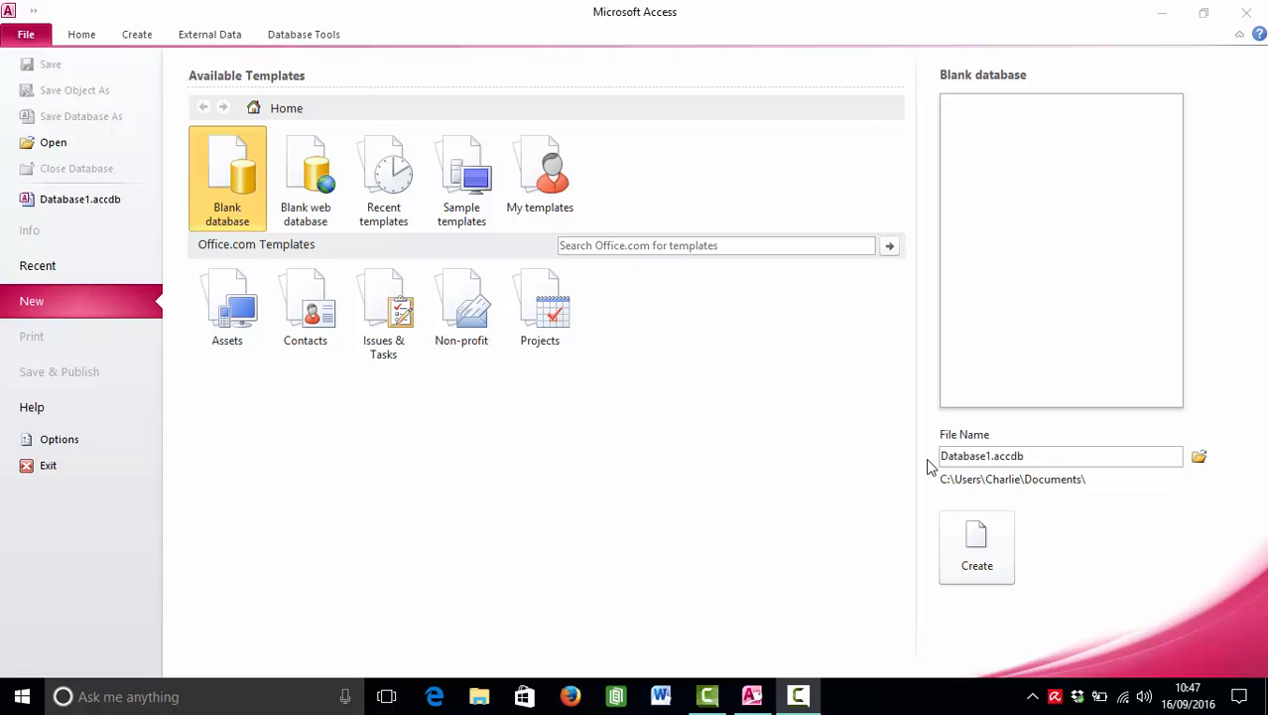
# - Create a blank database with the file name CharlieDB
pyautogui.click(991, 456)
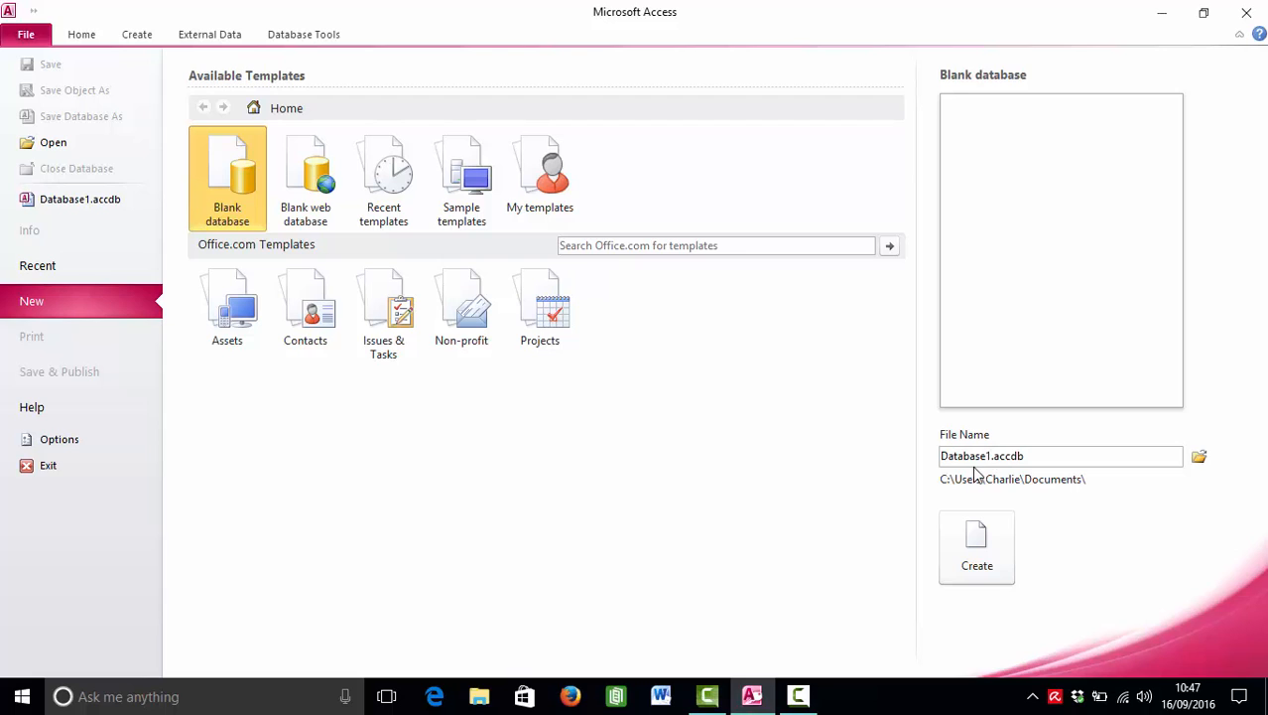
pyautogui.doubleClick(989, 457)
pyautogui.moveTo(943, 457); pyautogui.dragTo(995, 459)
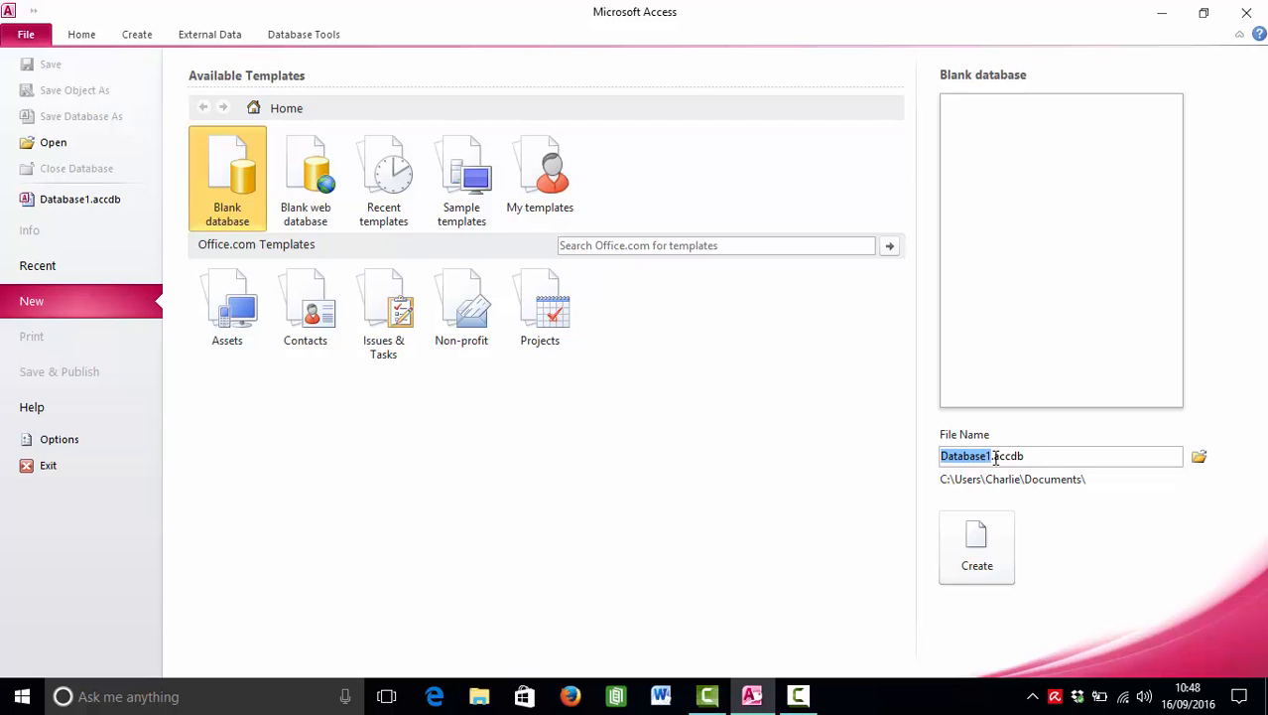
pyautogui.write('CharlieDB')
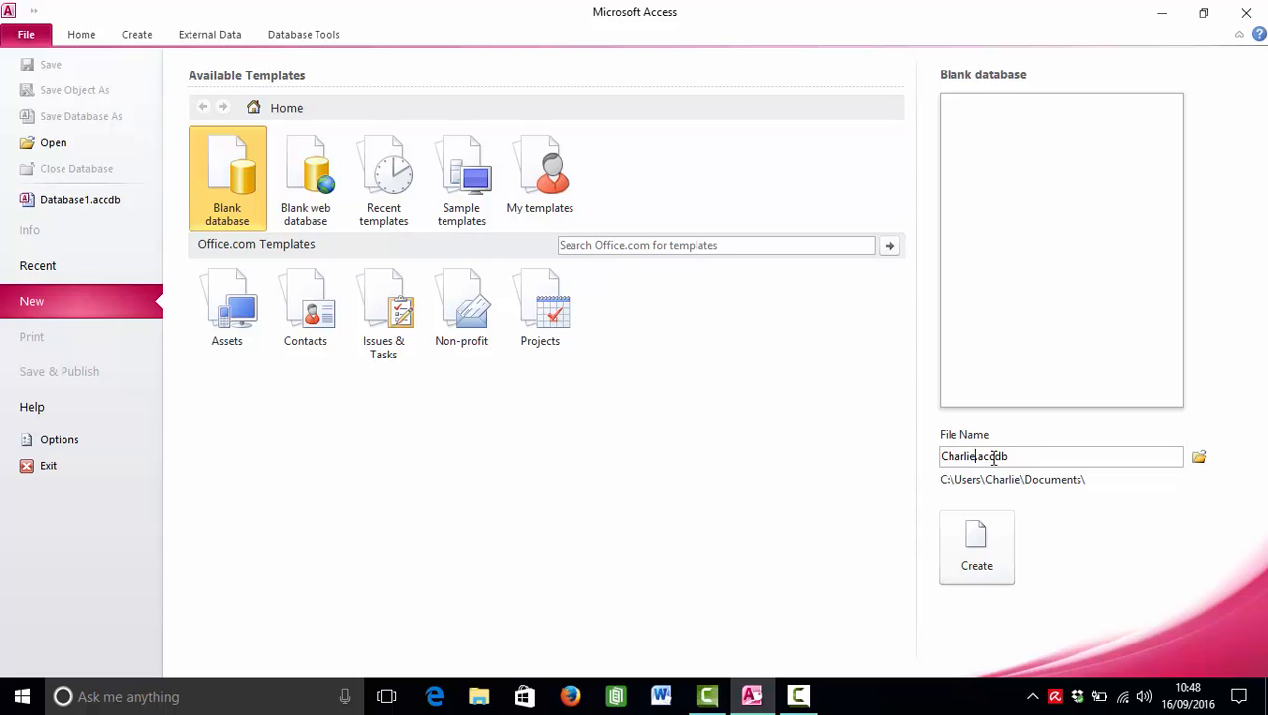
pyautogui.click(996, 565)
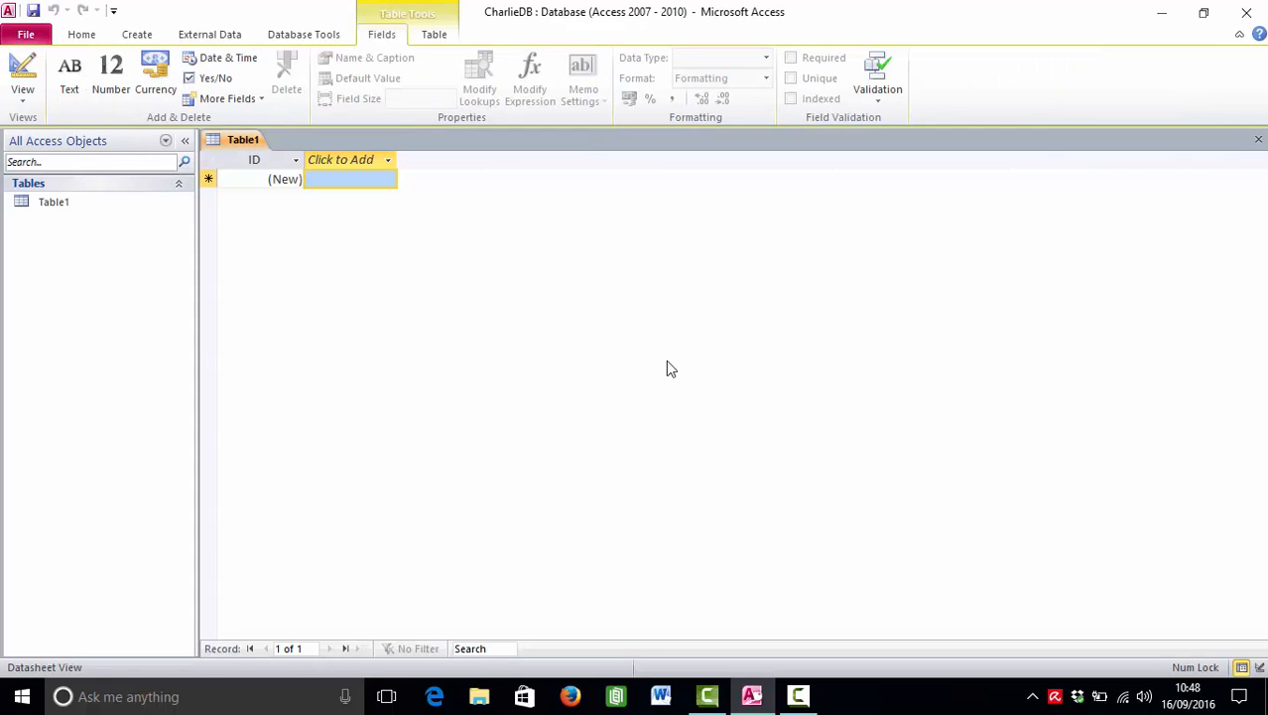
# - Close the empty default table Table1 without saving it
pyautogui.rightClick(237, 149)
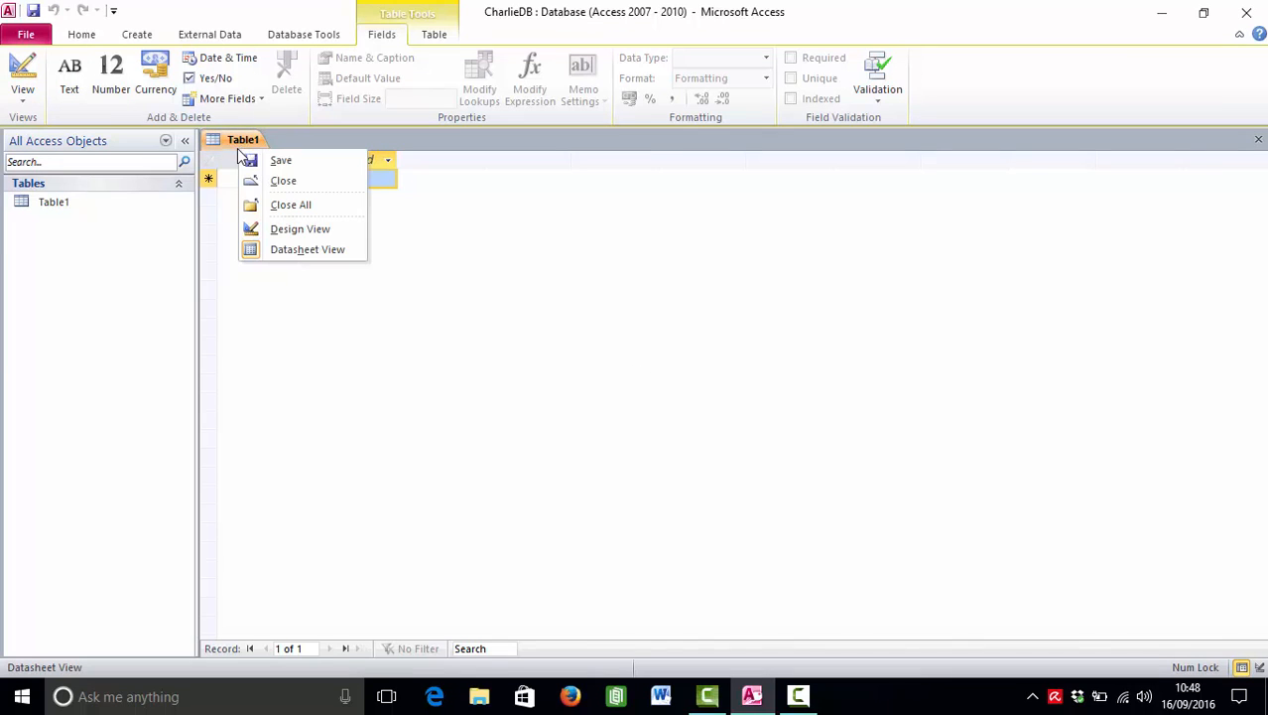
pyautogui.click(262, 183)
pyautogui.click(262, 183)
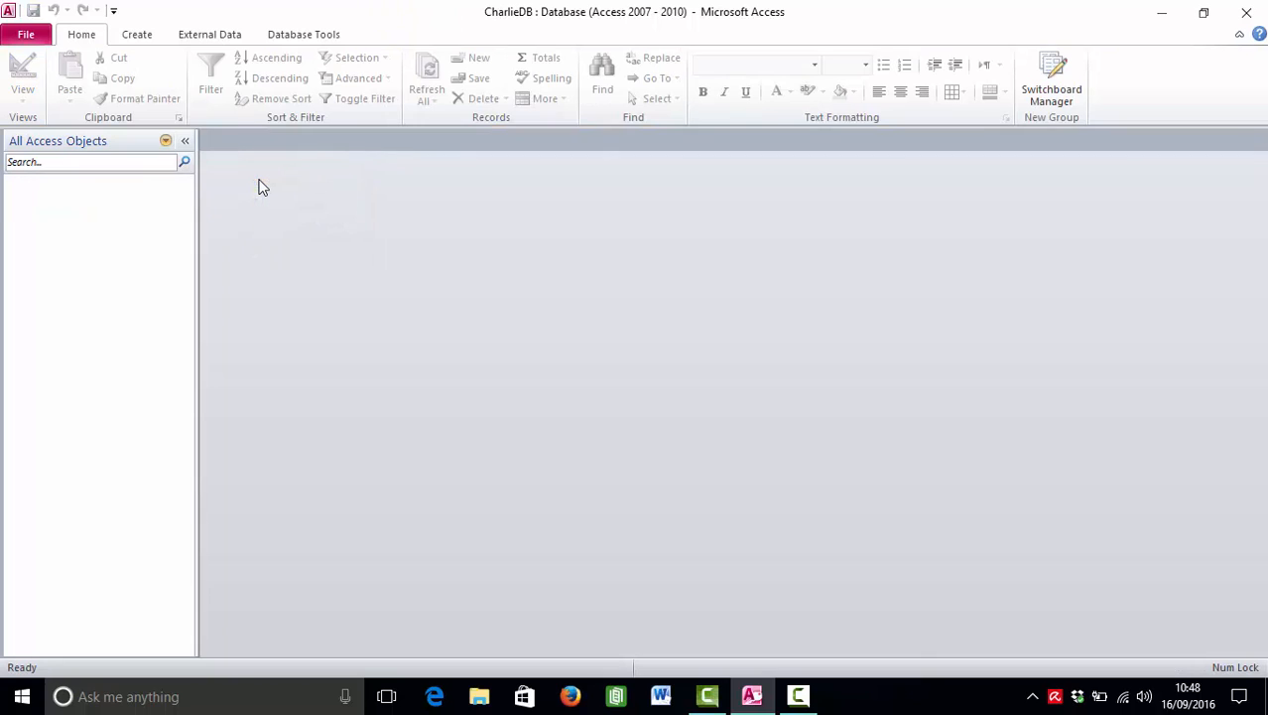
# - Create a new table in Design View and add a CustomerID field with the AutoNumber data type
pyautogui.click(138, 36)
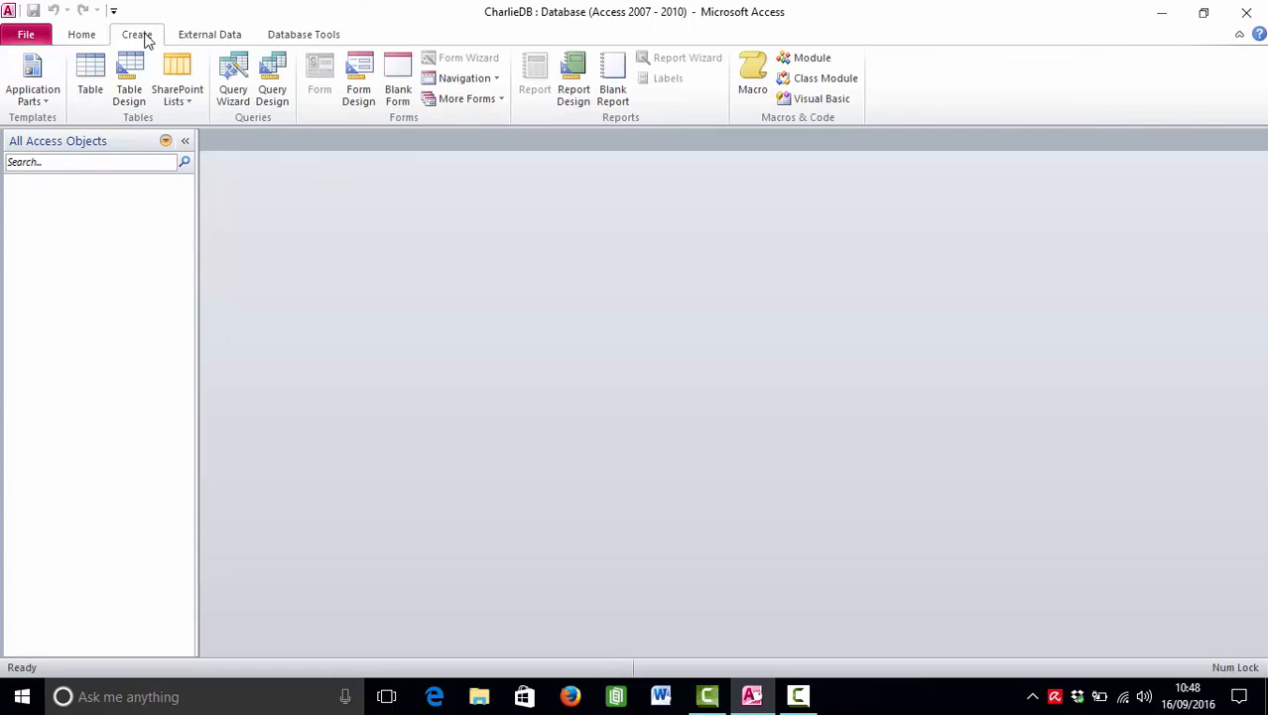
pyautogui.click(129, 80)
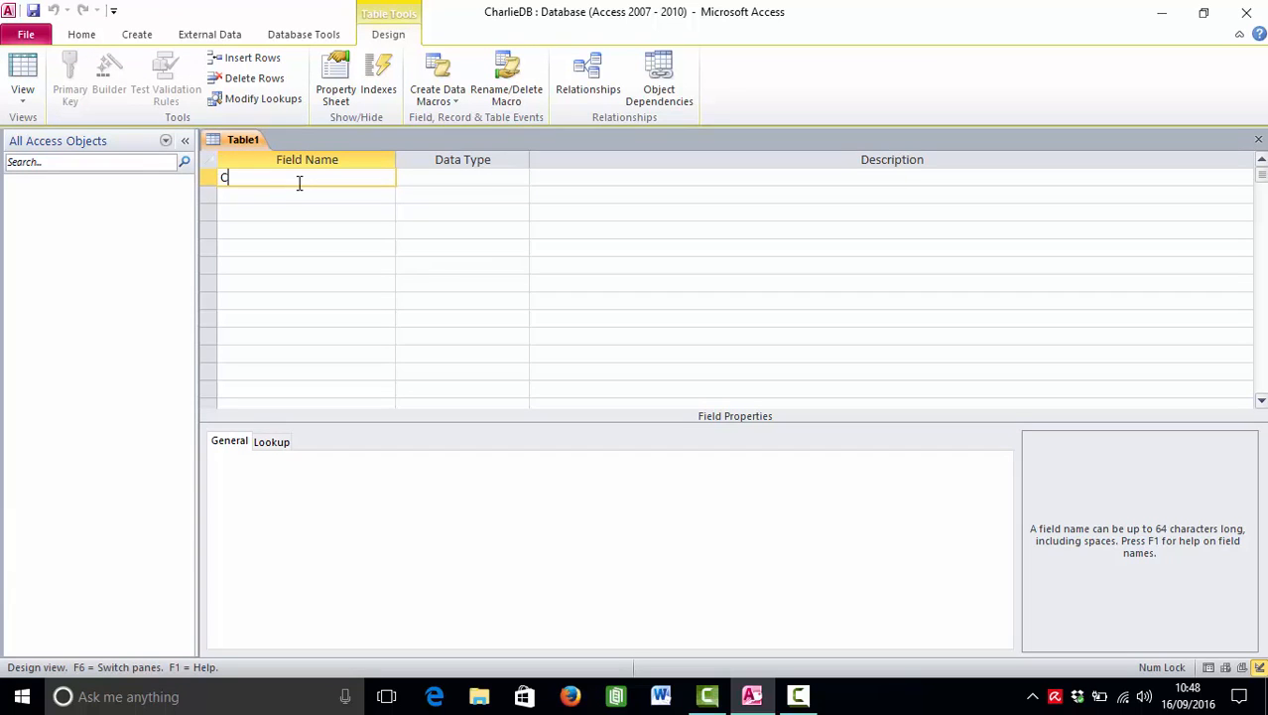
pyautogui.write('CustomerID')
pyautogui.press('Tab')
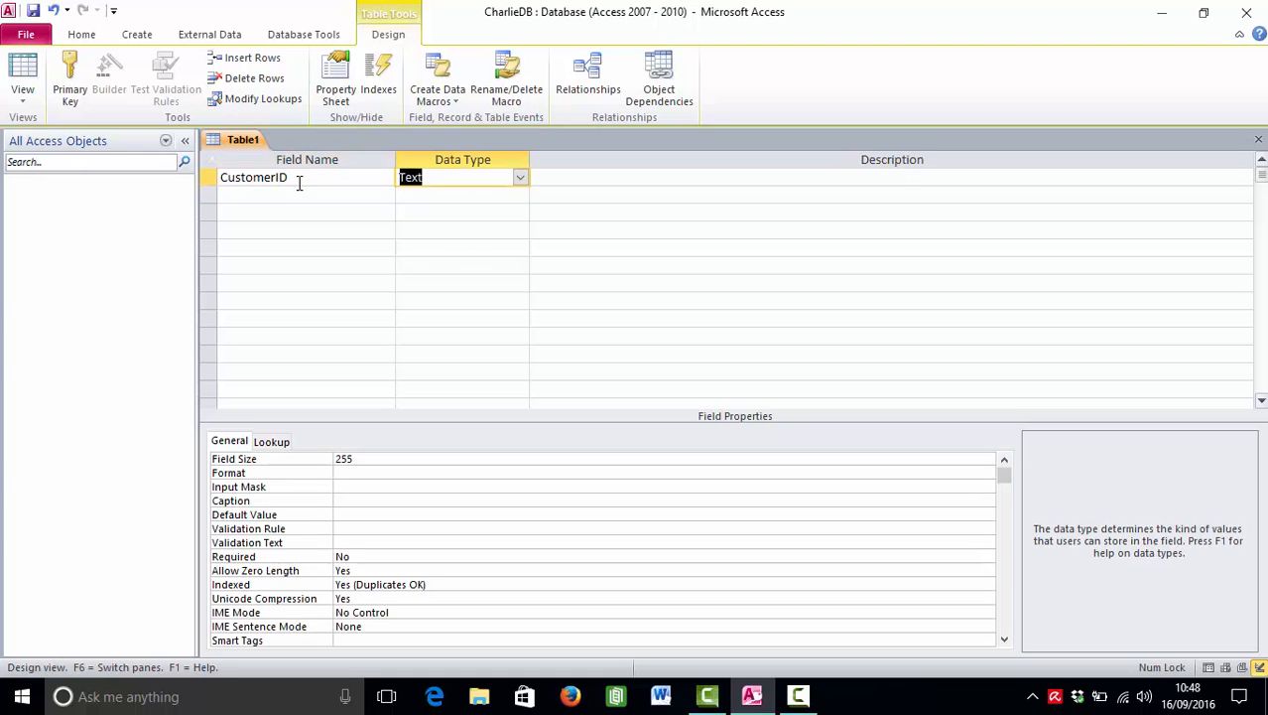
pyautogui.click(520, 178)
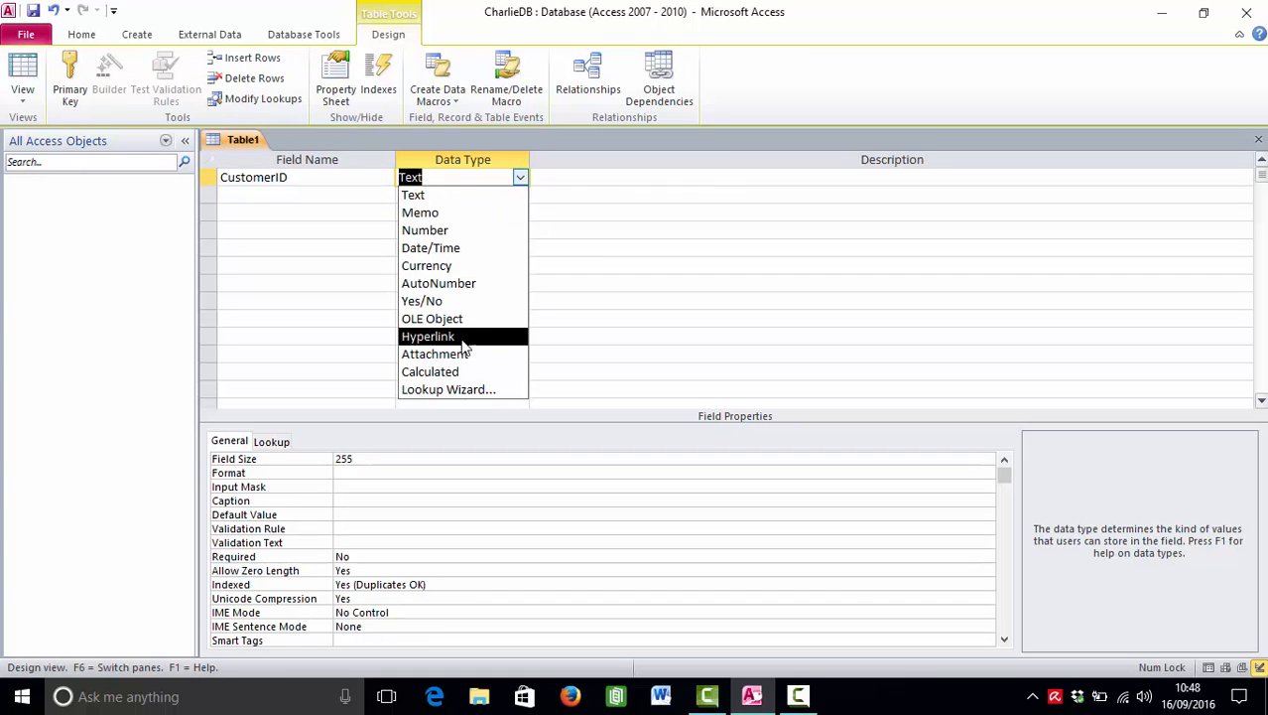
pyautogui.click(454, 285)
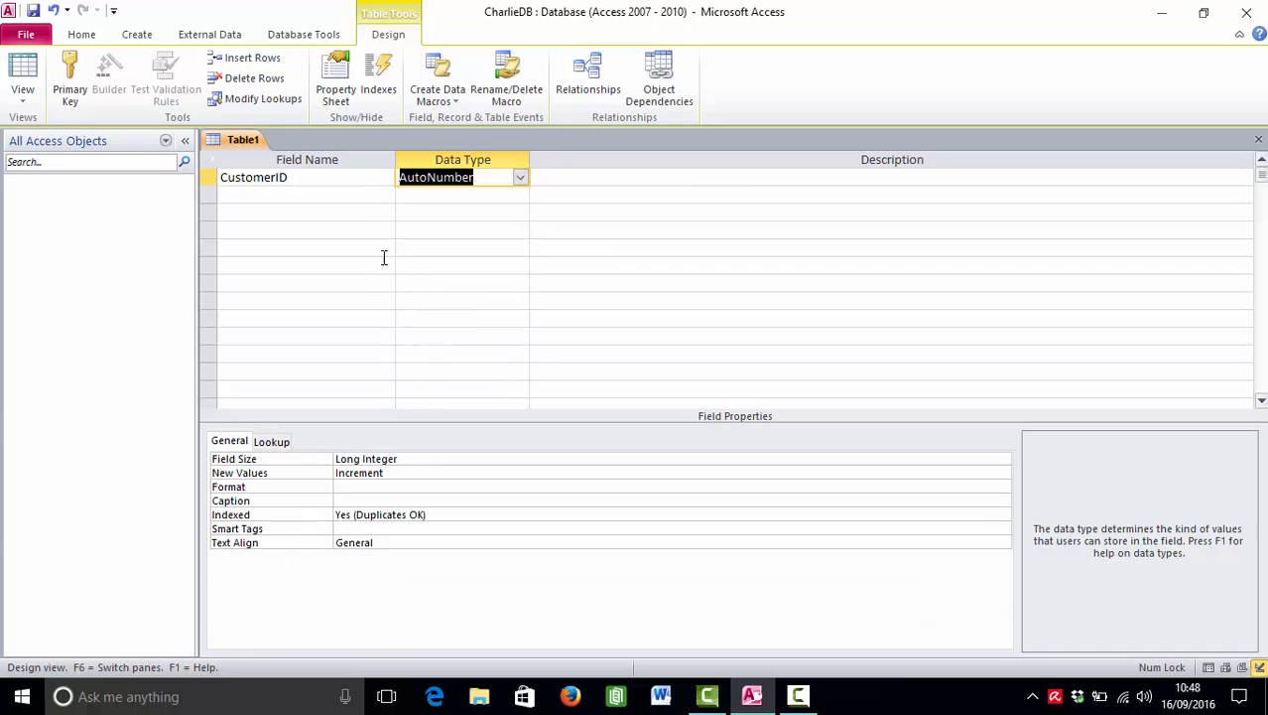
# - Add two Text fields named FistName and LastName below CustomerID
pyautogui.click(301, 195)
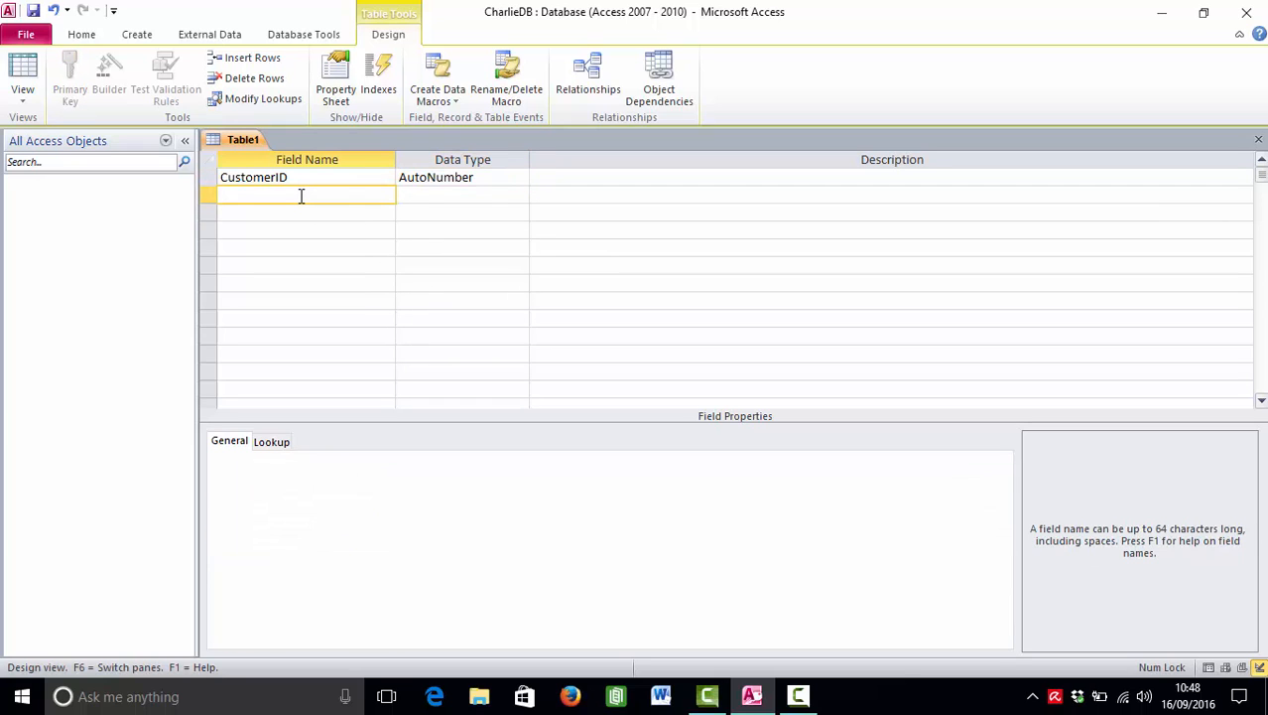
pyautogui.write('FistName')
pyautogui.press('Tab')
pyautogui.press('Tab')
pyautogui.press('Tab')
pyautogui.write('La')
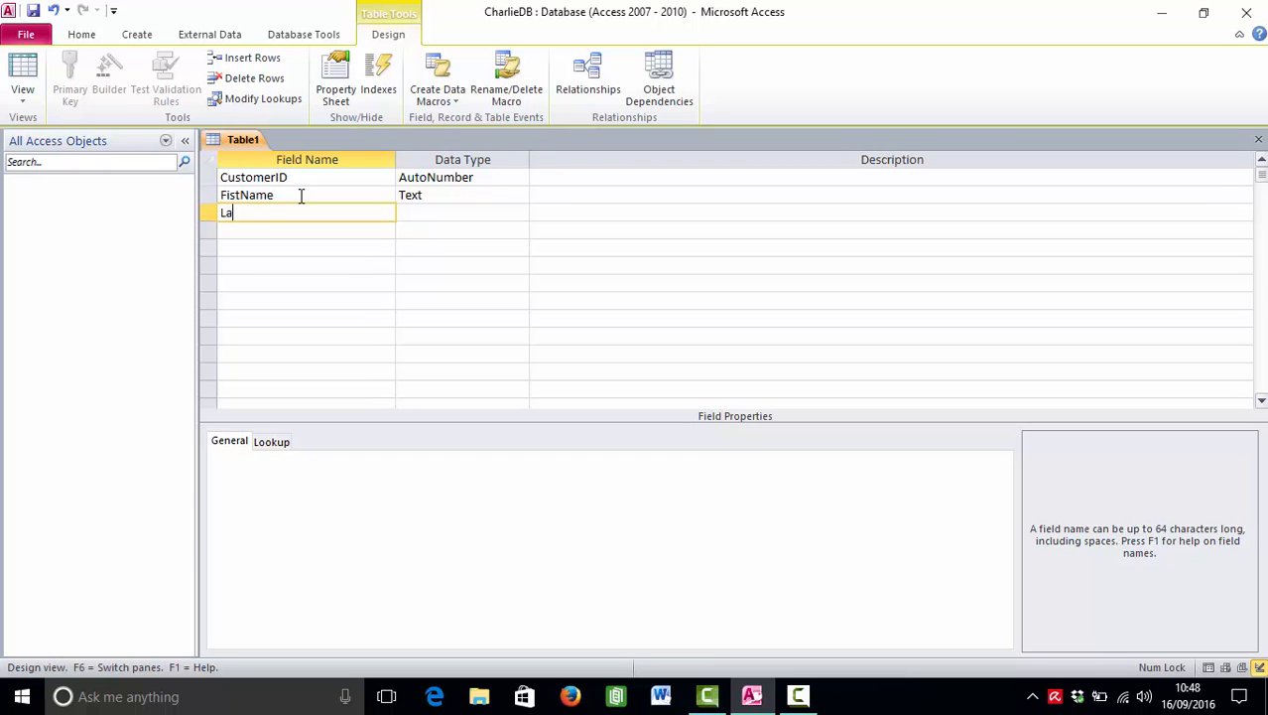
pyautogui.write('stName')
pyautogui.press('Tab')
pyautogui.press('Tab')
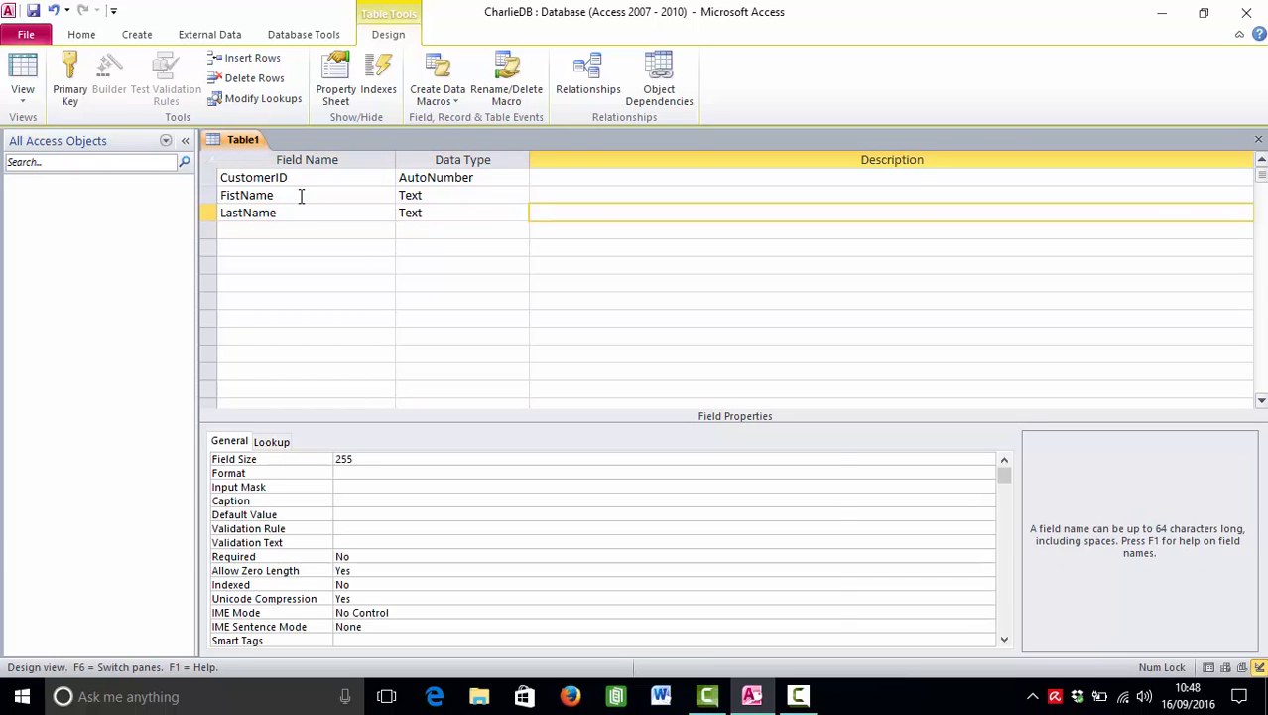
# - Add three Text fields named Add1, Add2 and Town below LastName
pyautogui.press('Tab')
pyautogui.write('Add1')
pyautogui.press('Tab')
pyautogui.press('Tab')
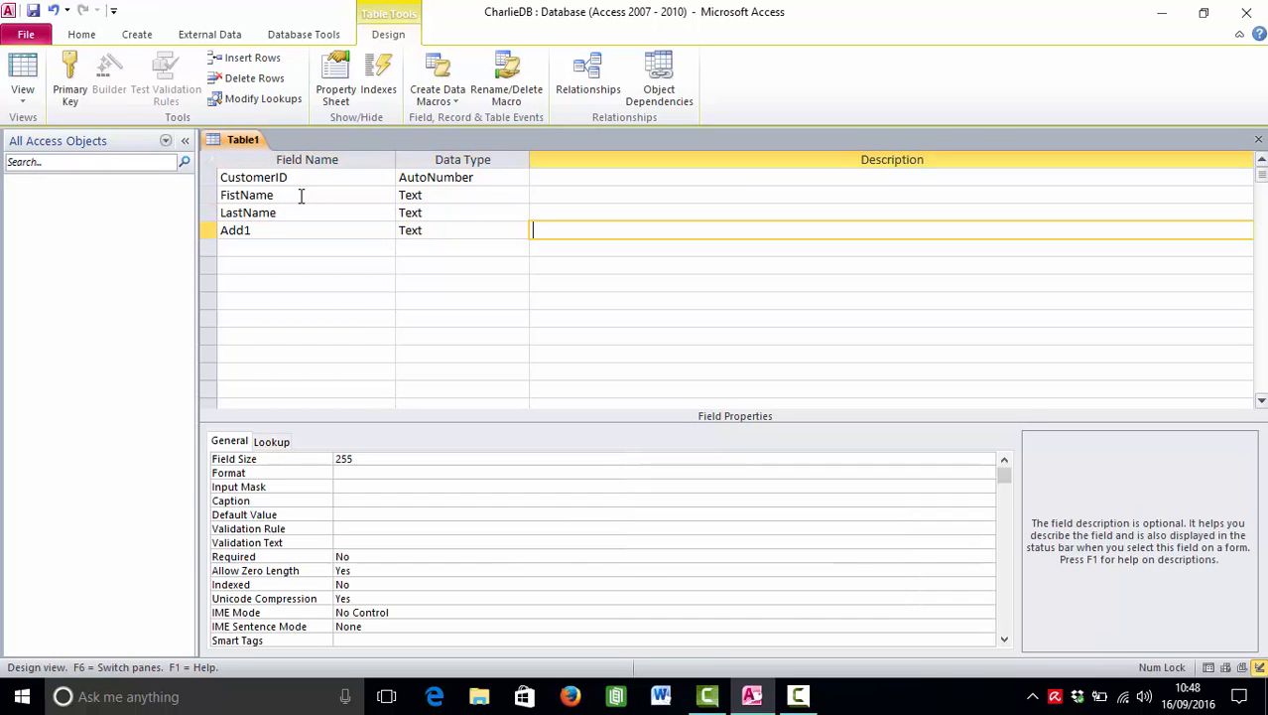
pyautogui.press('Tab')
pyautogui.write('Add2')
pyautogui.press('Tab')
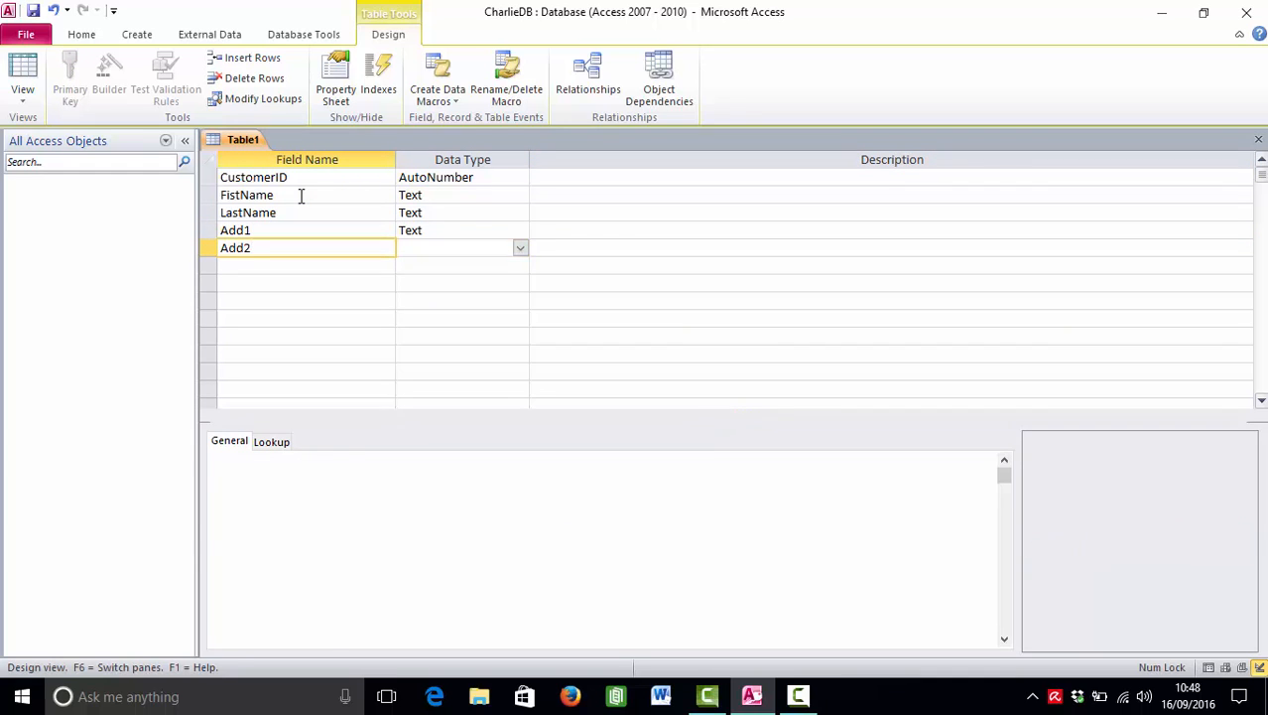
pyautogui.press('Tab')
pyautogui.press('Tab')
pyautogui.write('T')
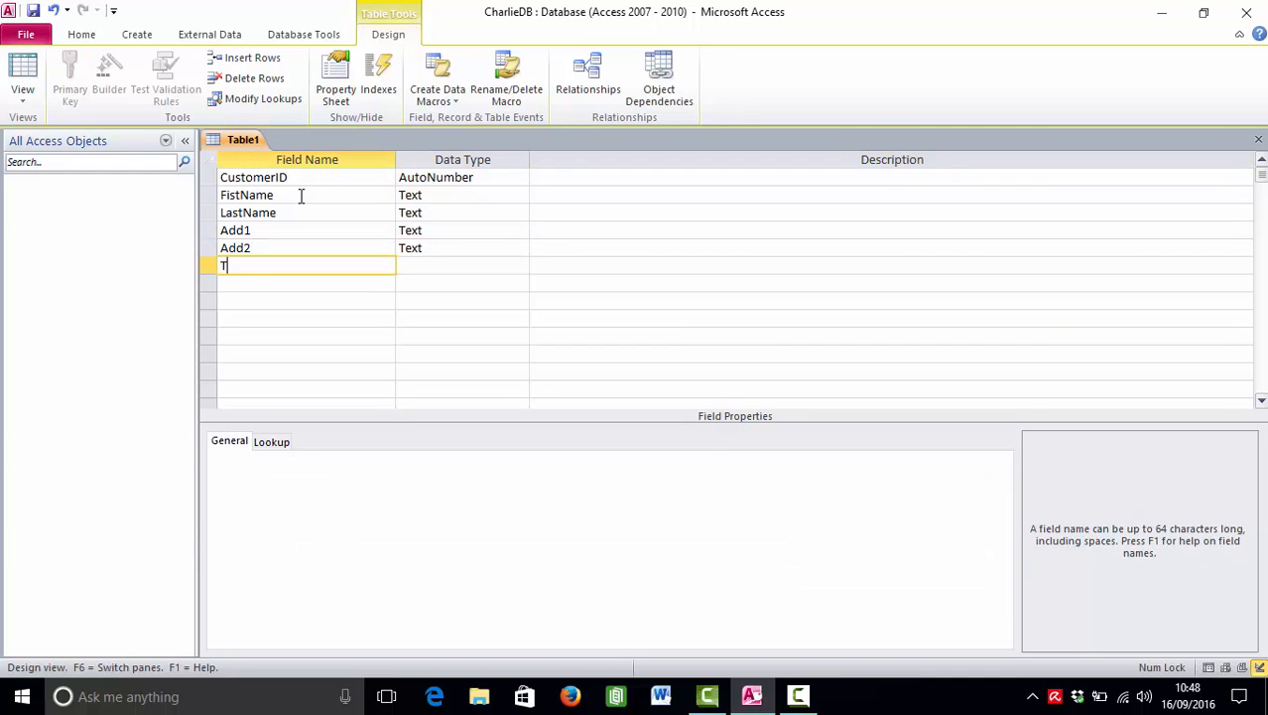
pyautogui.write('own')
pyautogui.press('Tab')
pyautogui.press('Tab')
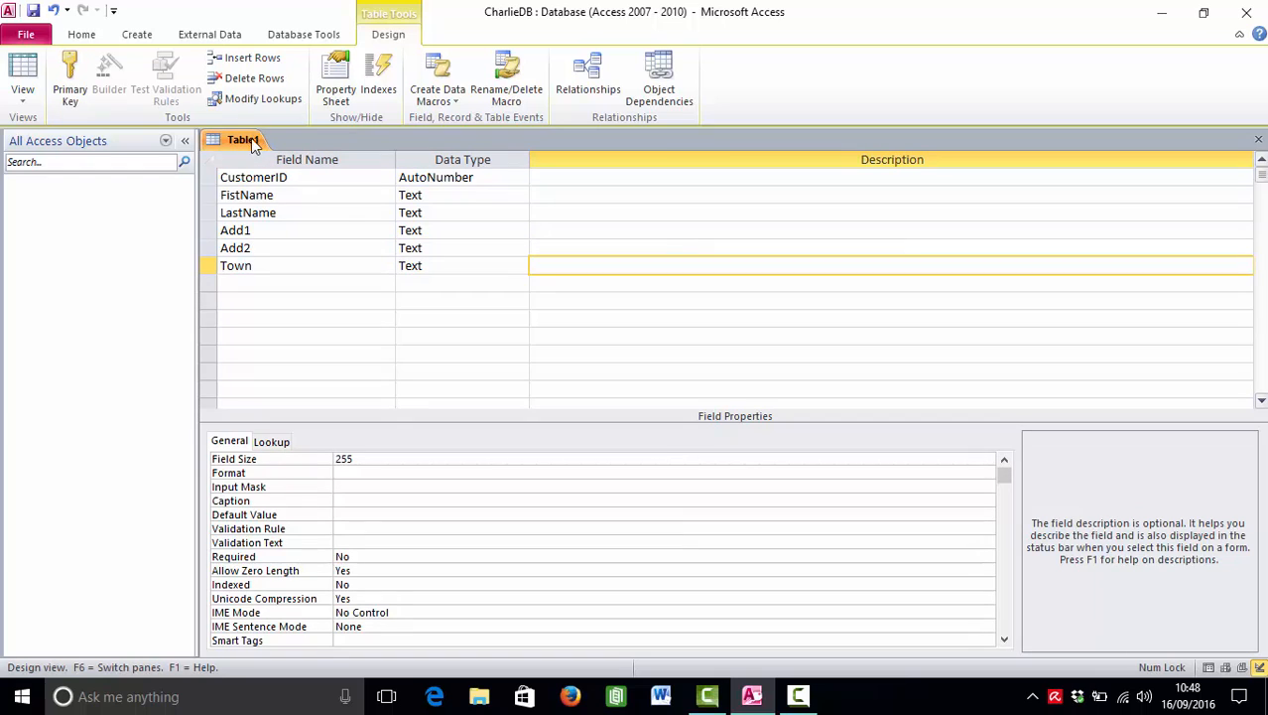
# - Set the CustomerID field as the table's primary key
pyautogui.click(244, 177)
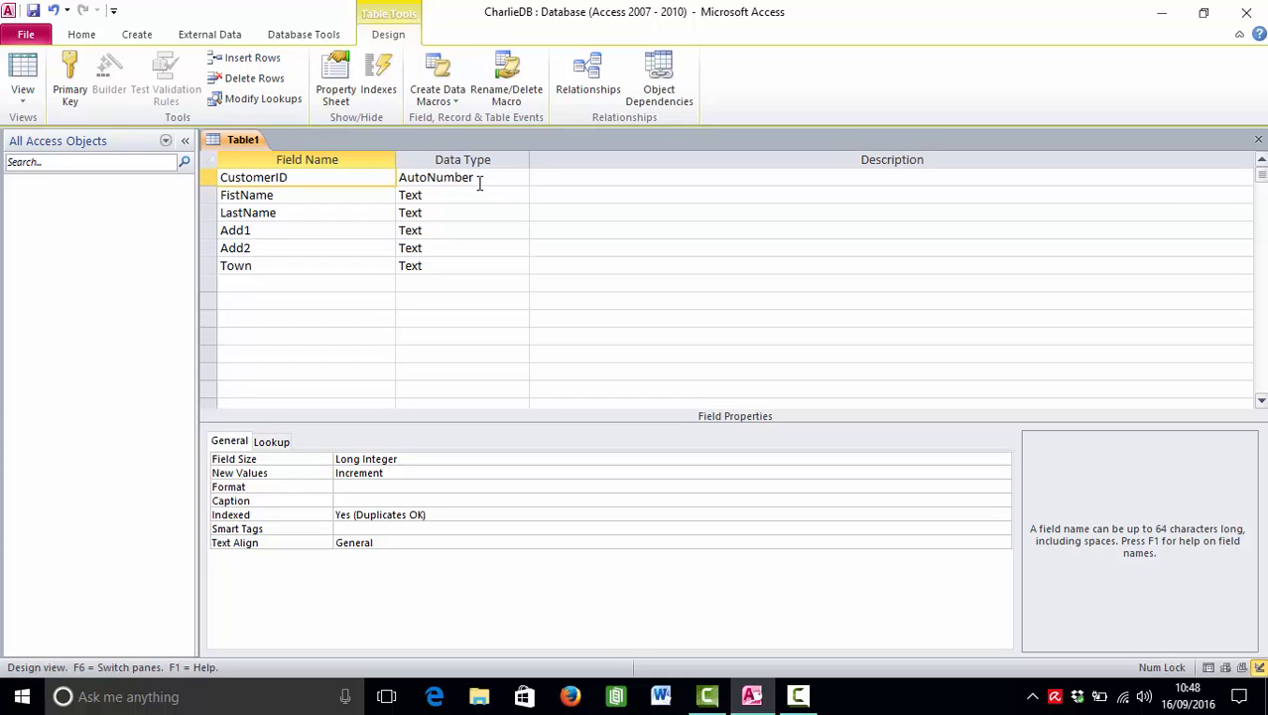
pyautogui.click(71, 97)
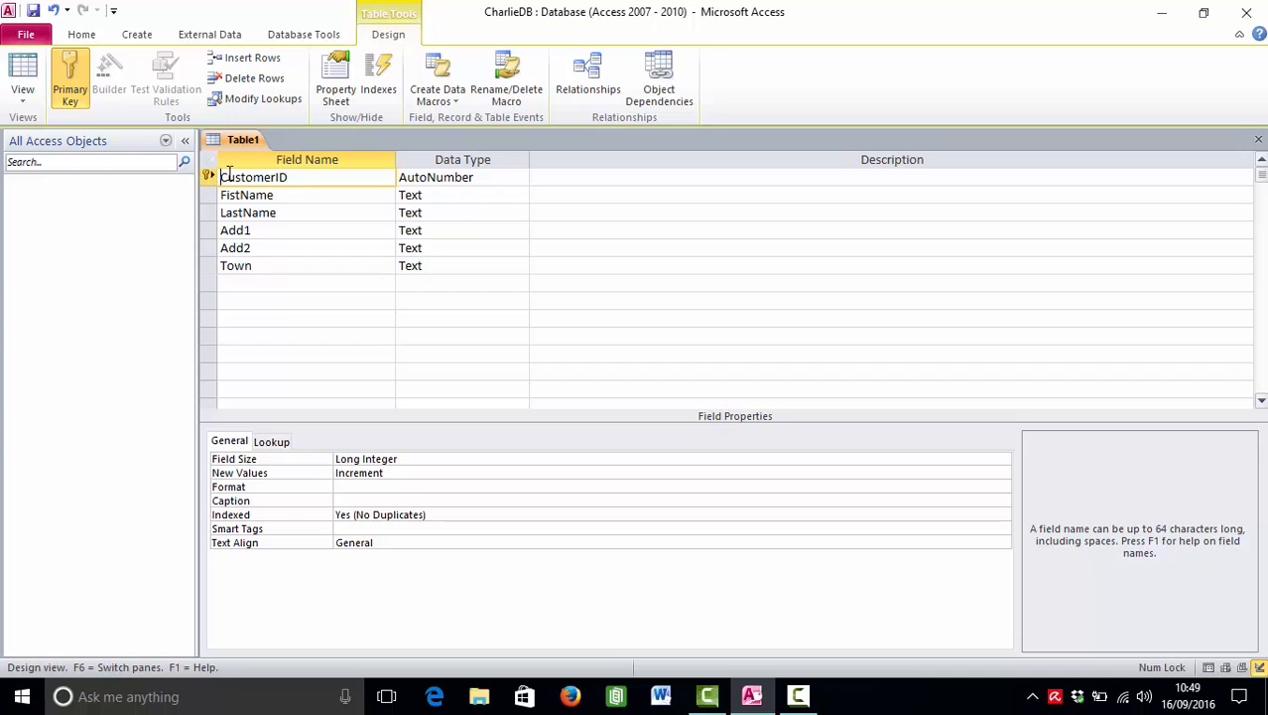
# - Save the table as tblCustomer and close it
pyautogui.rightClick(252, 145)
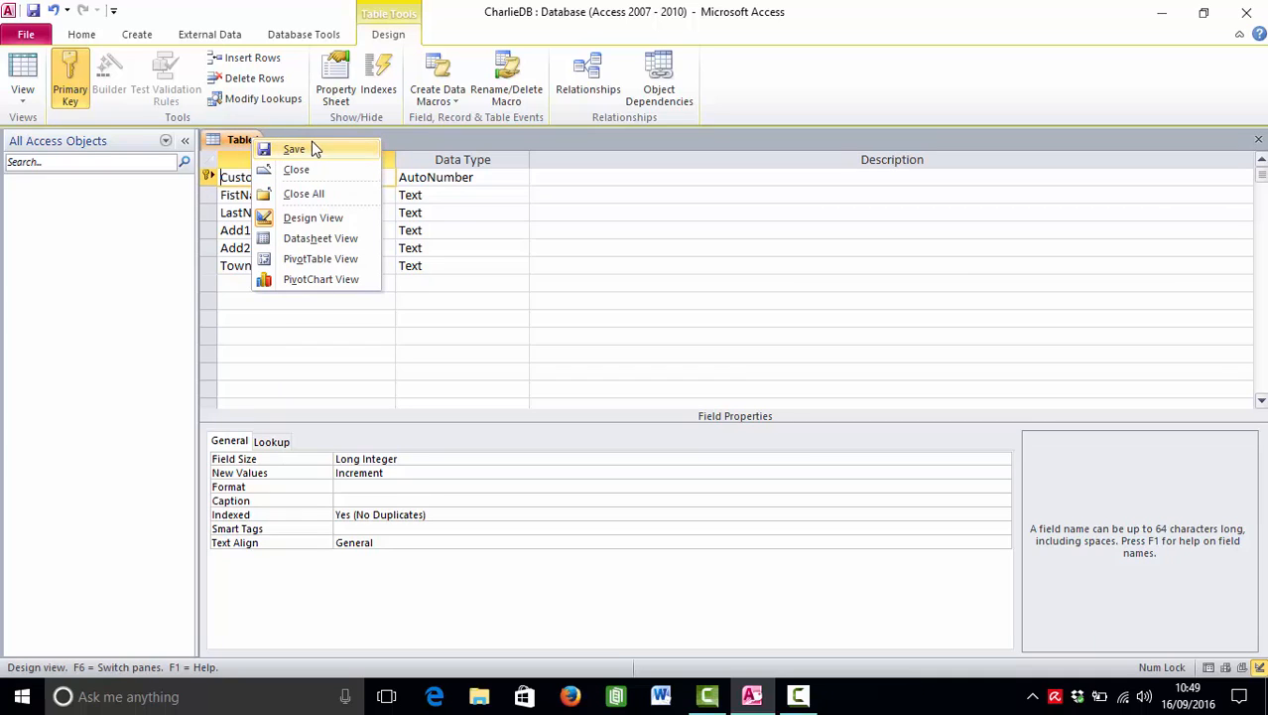
pyautogui.click(294, 149)
pyautogui.write('t')
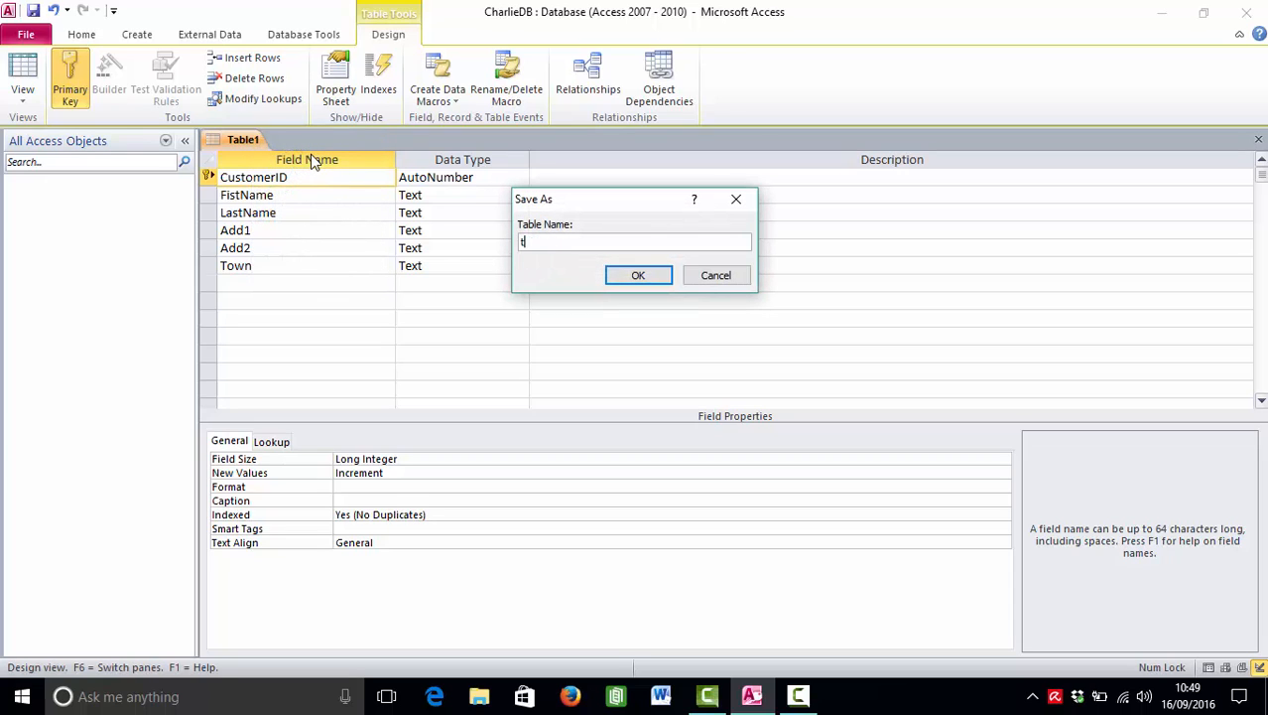
pyautogui.write('blCustomer')
pyautogui.click(647, 280)
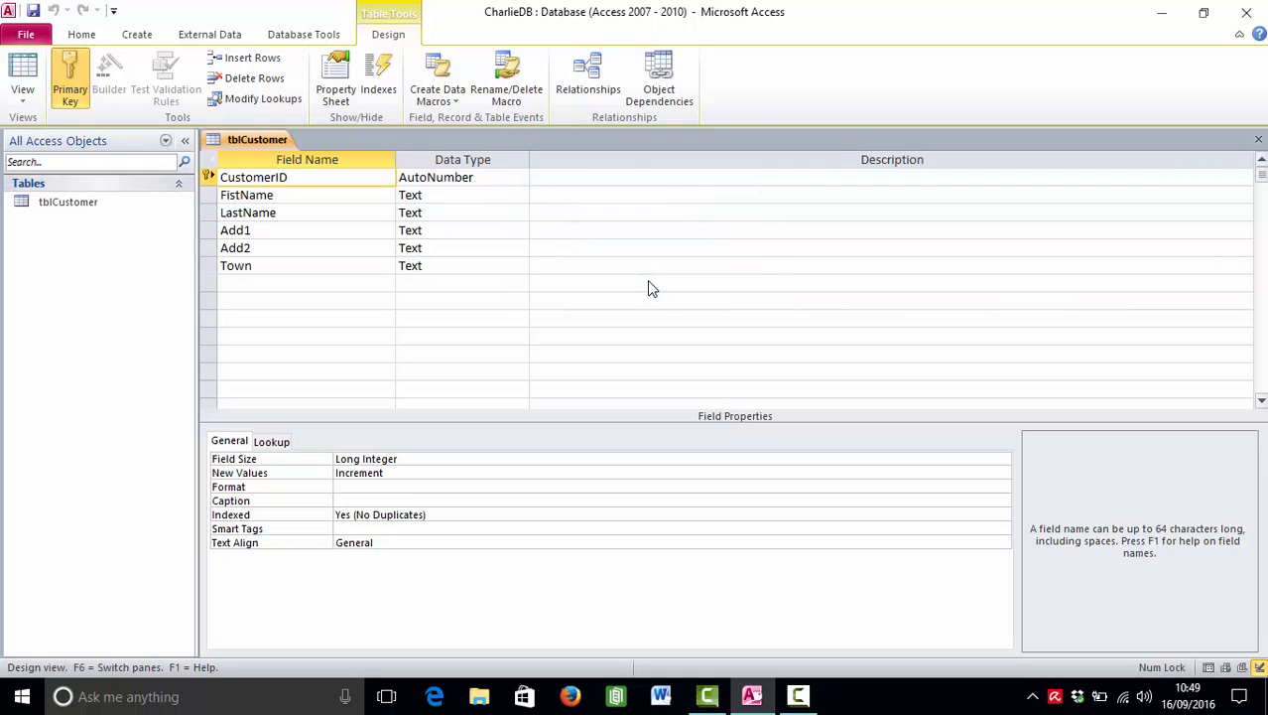
pyautogui.rightClick(255, 141)
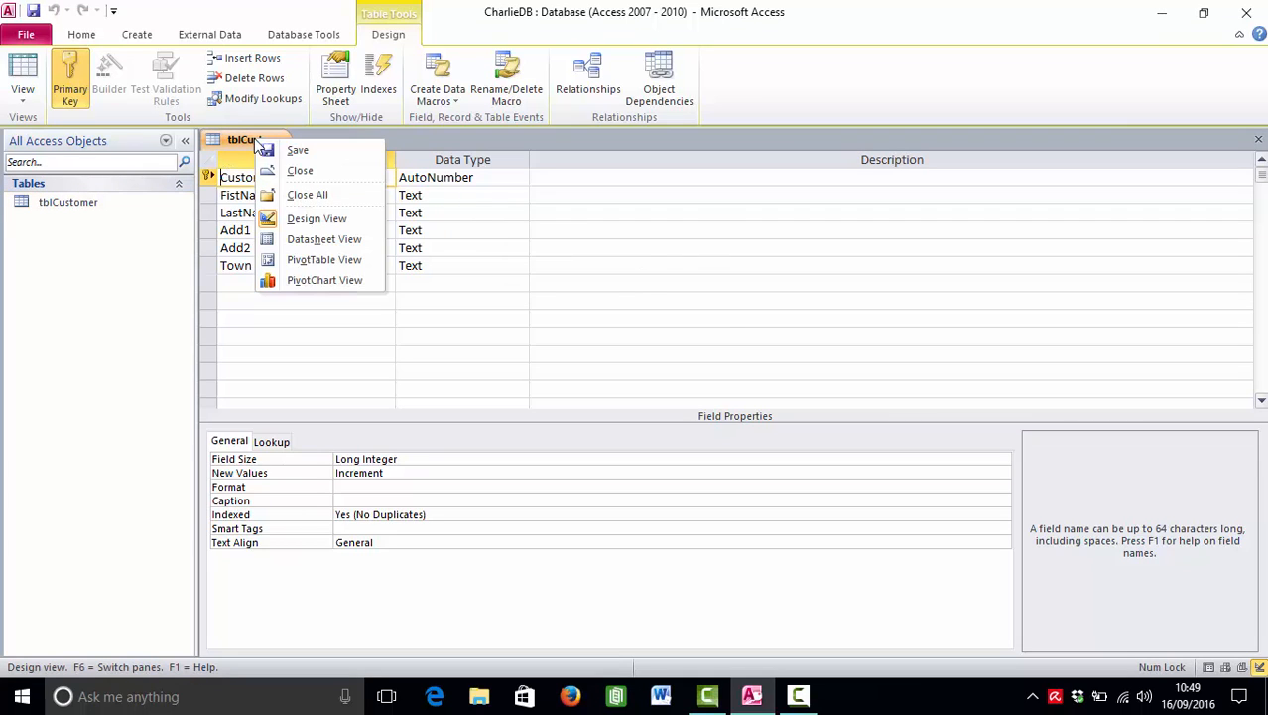
pyautogui.click(296, 169)
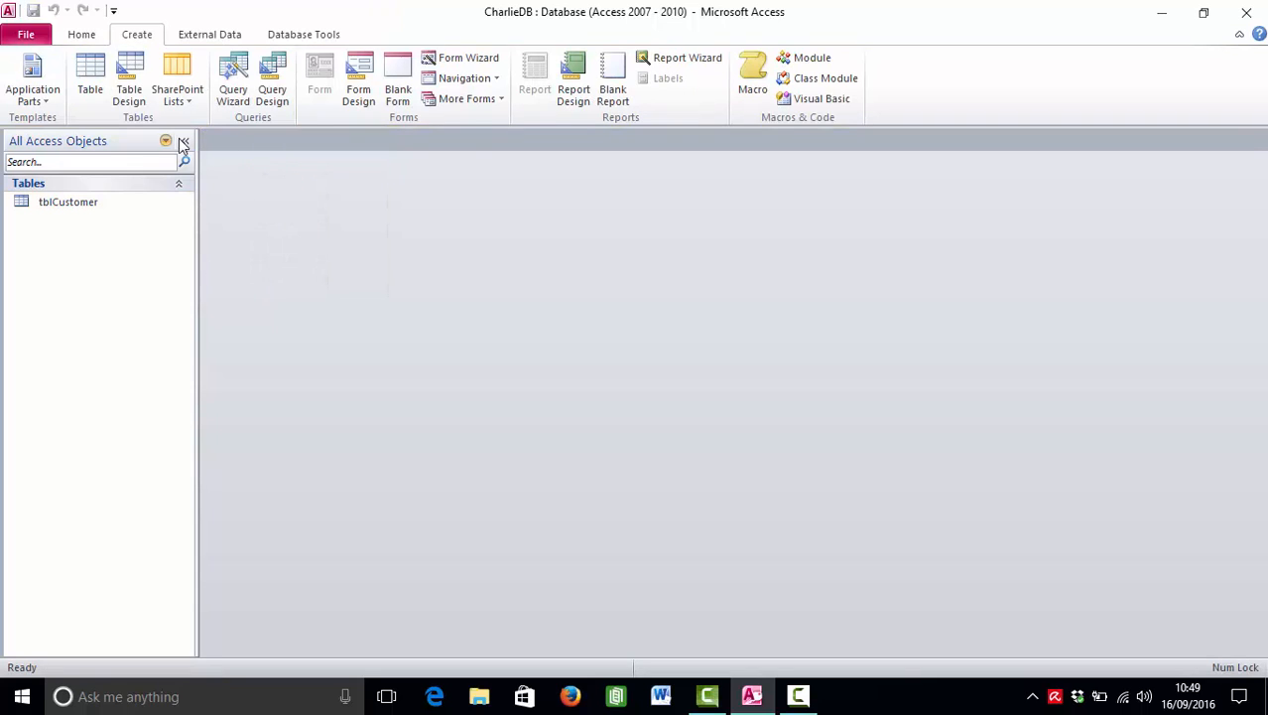
# - Create a second table in Design View and add a StockID field with the AutoNumber data type
pyautogui.click(129, 91)
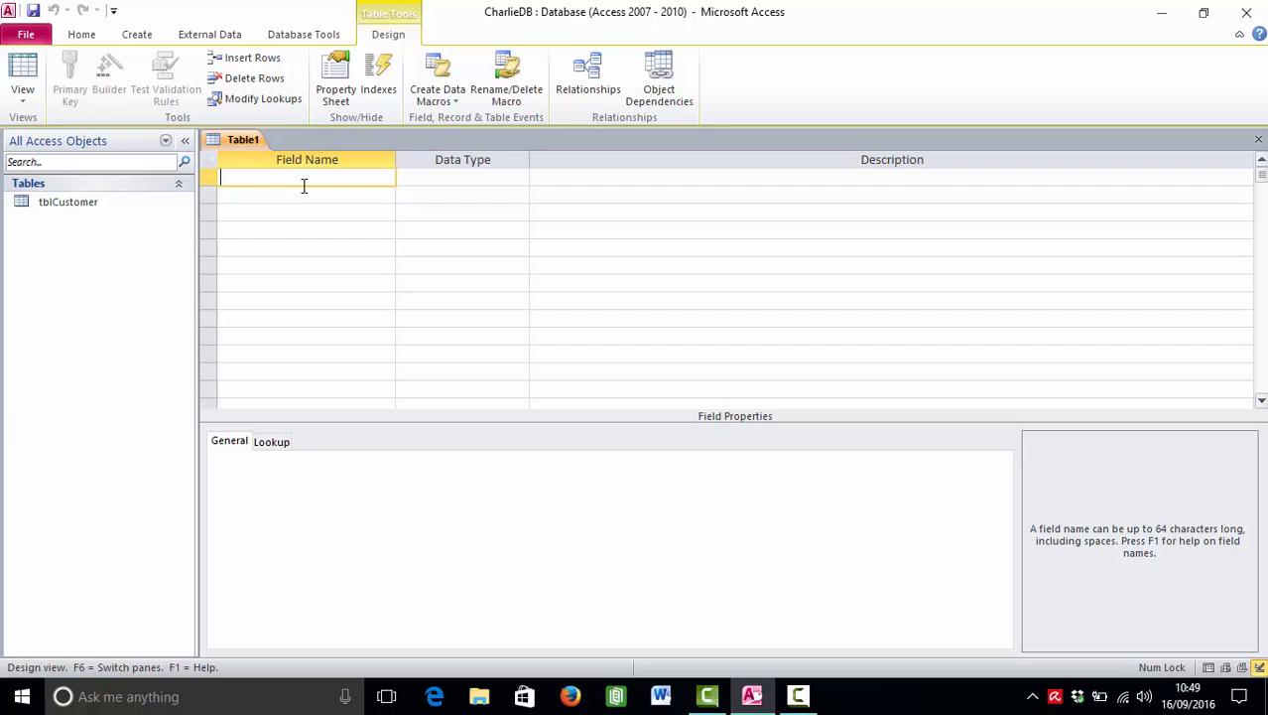
pyautogui.write('StockID')
pyautogui.click(405, 180)
pyautogui.click(519, 178)
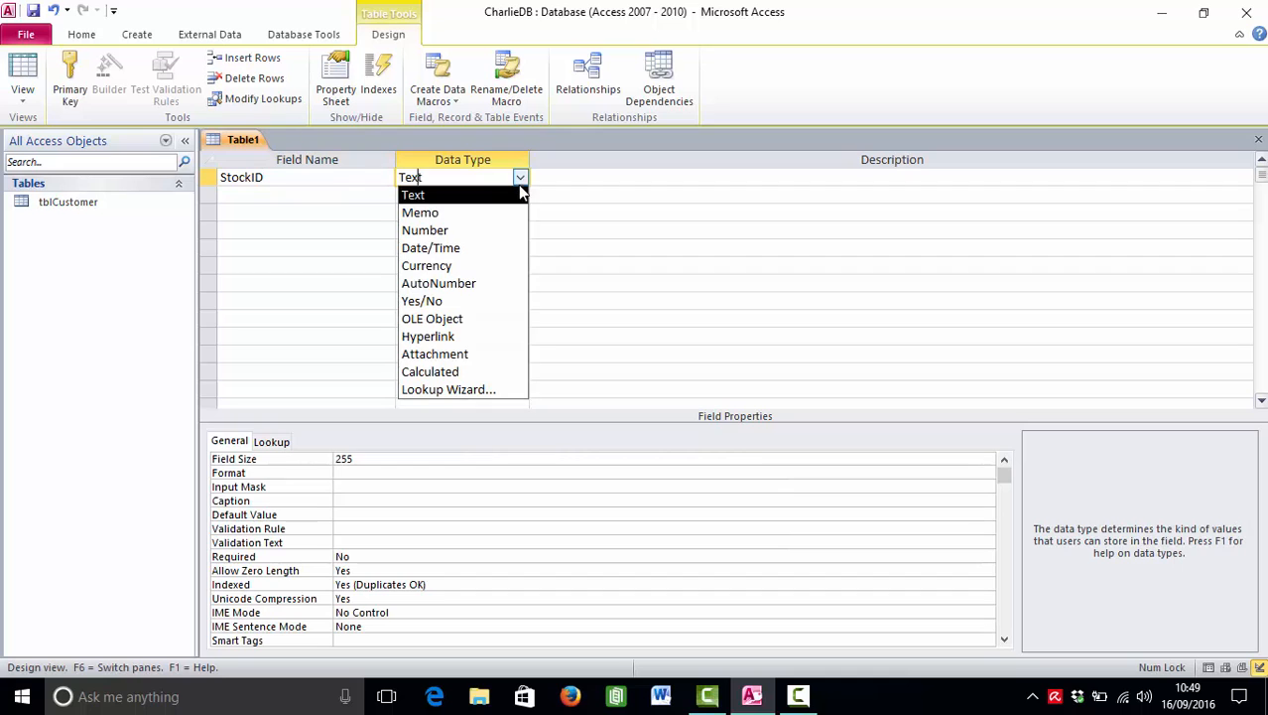
pyautogui.click(472, 283)
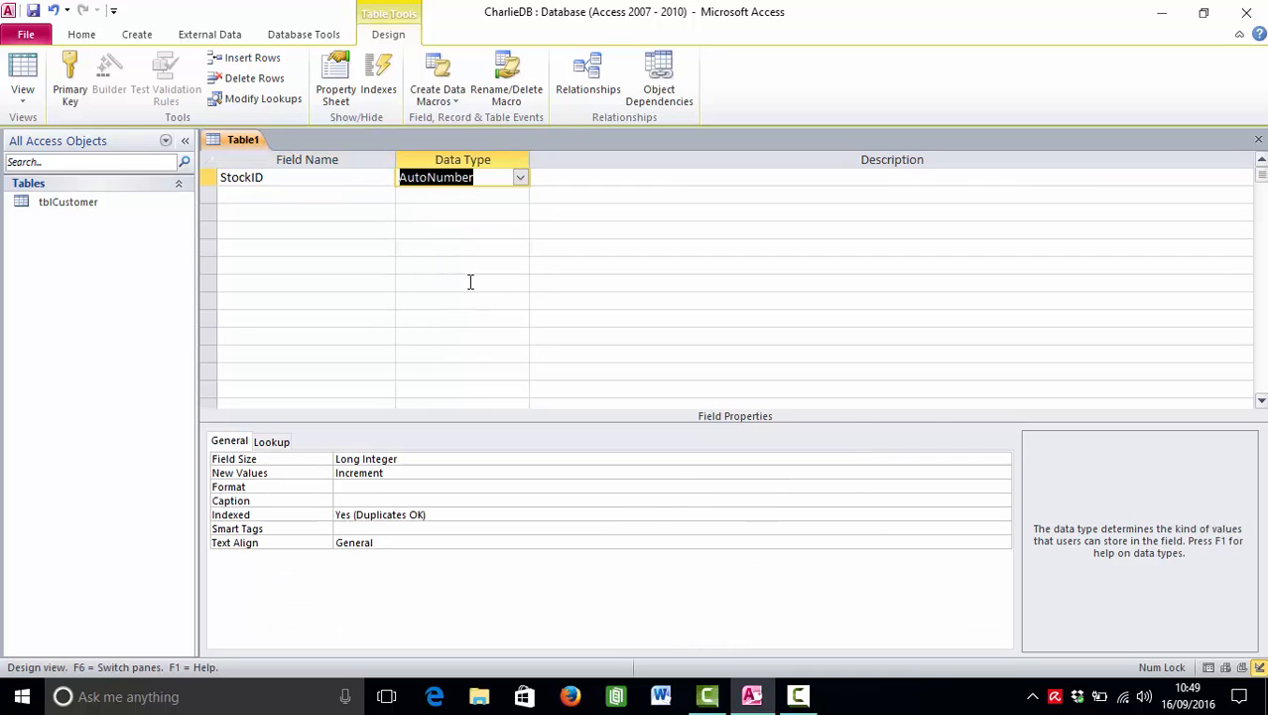
# - Add two Text fields named Item Name and Description below StockID
pyautogui.click(327, 195)
pyautogui.write('Item')
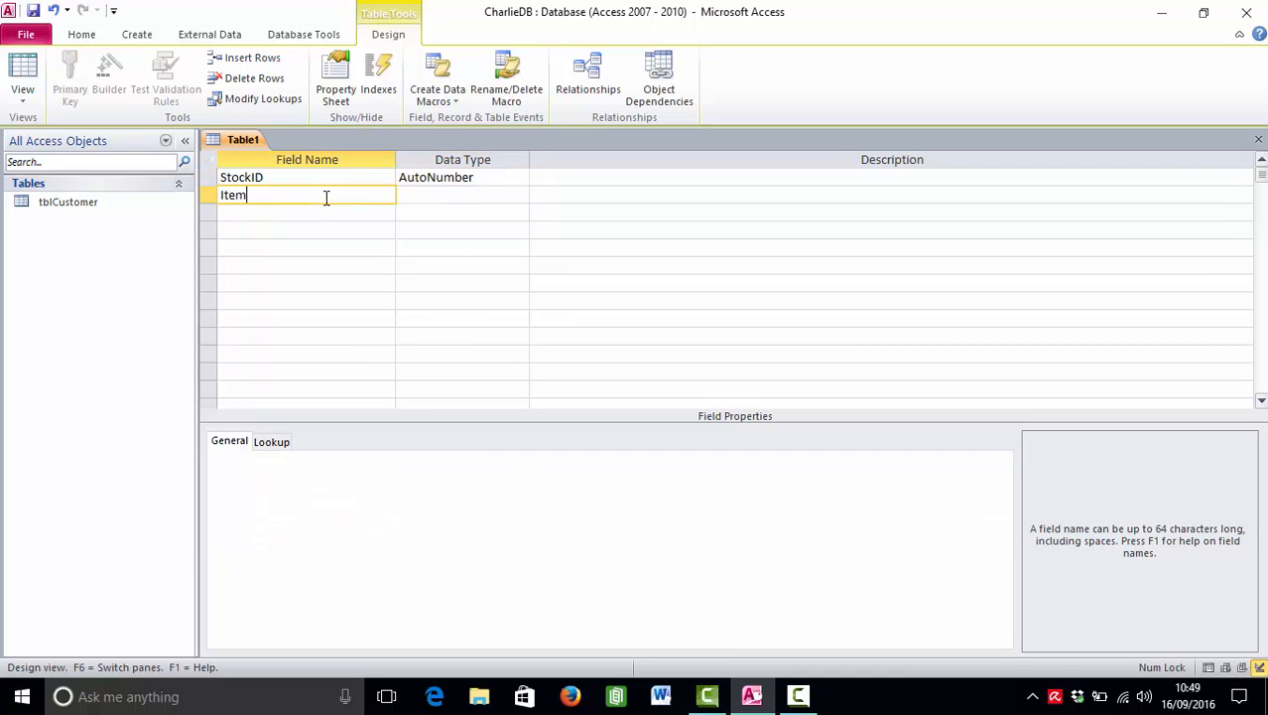
pyautogui.write(' Name')
pyautogui.press('Tab')
pyautogui.press('Tab')
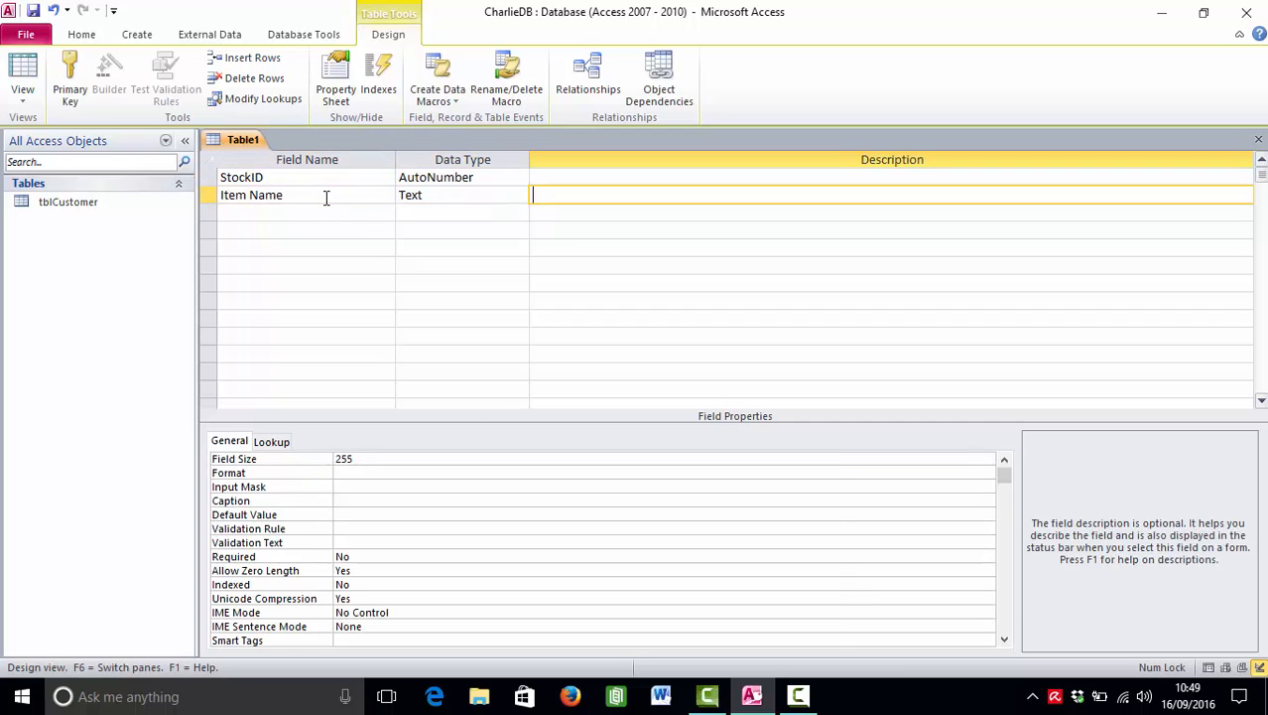
pyautogui.press('Tab')
pyautogui.write('Descri')
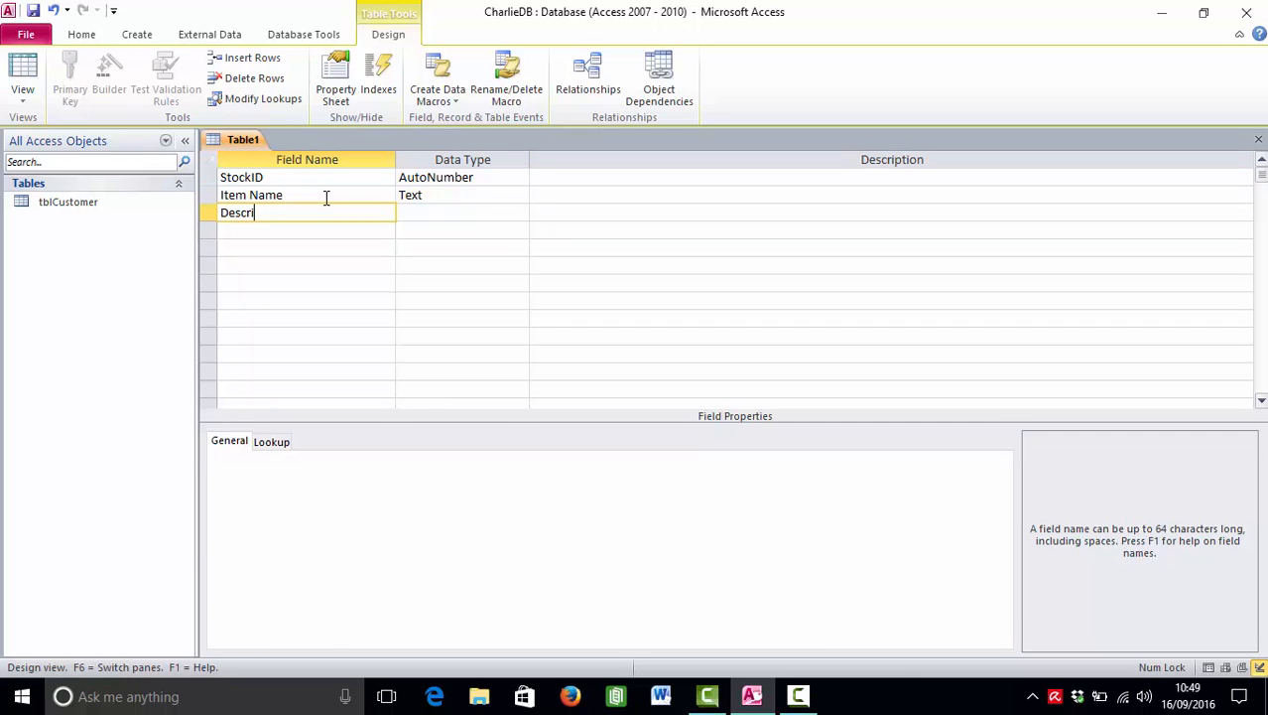
pyautogui.write('ption')
pyautogui.press('Tab')
pyautogui.press('Tab')
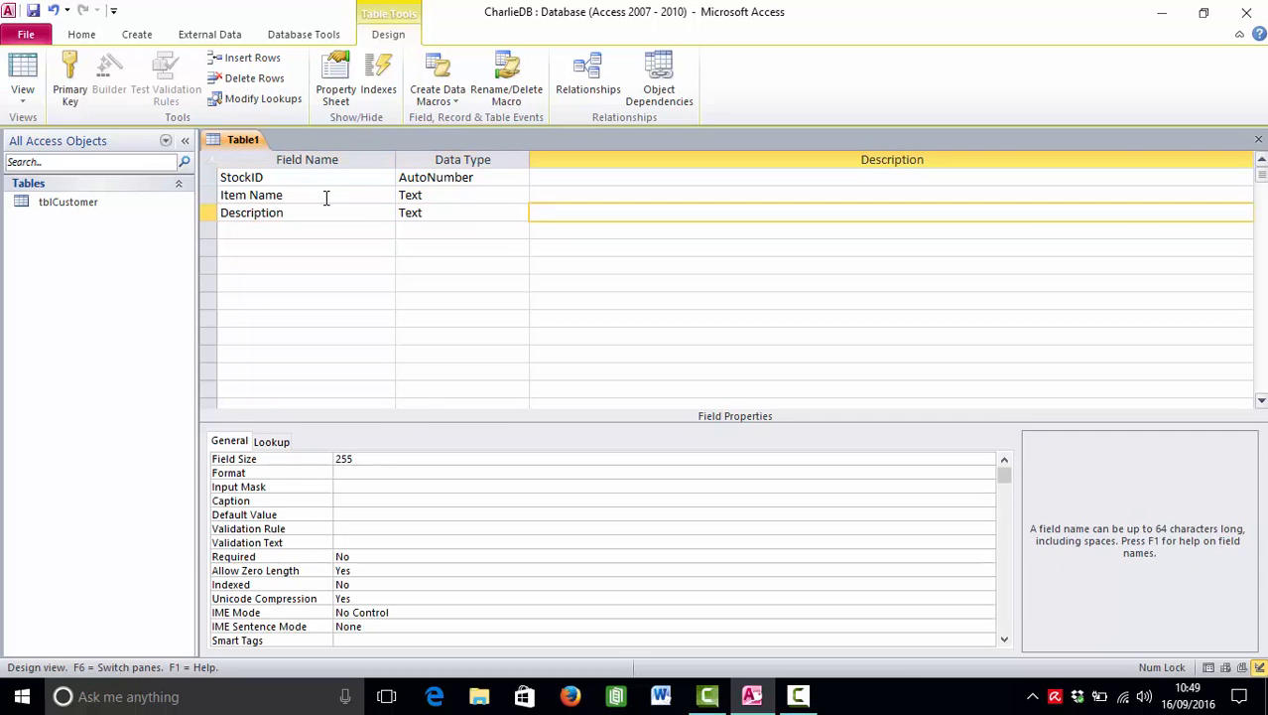
# - Add a Price field with the Currency data type below Description
pyautogui.press('Tab')
pyautogui.write('Price')
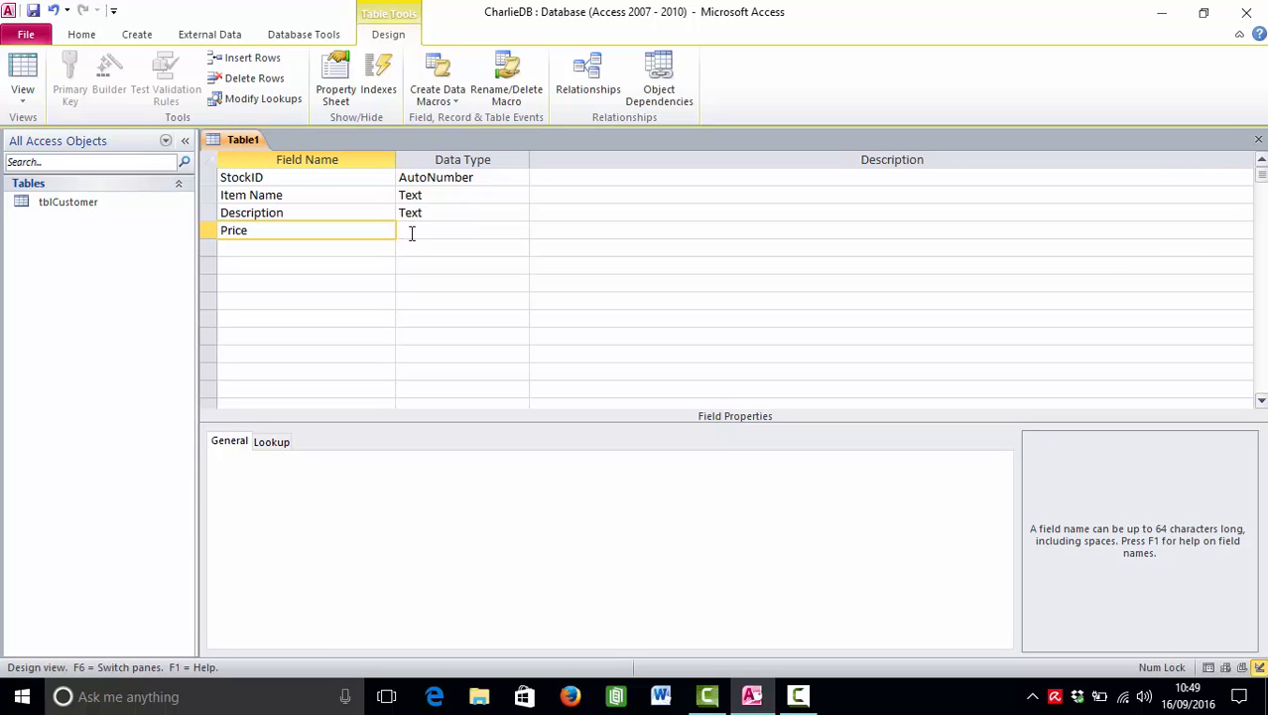
pyautogui.click(411, 233)
pyautogui.click(519, 229)
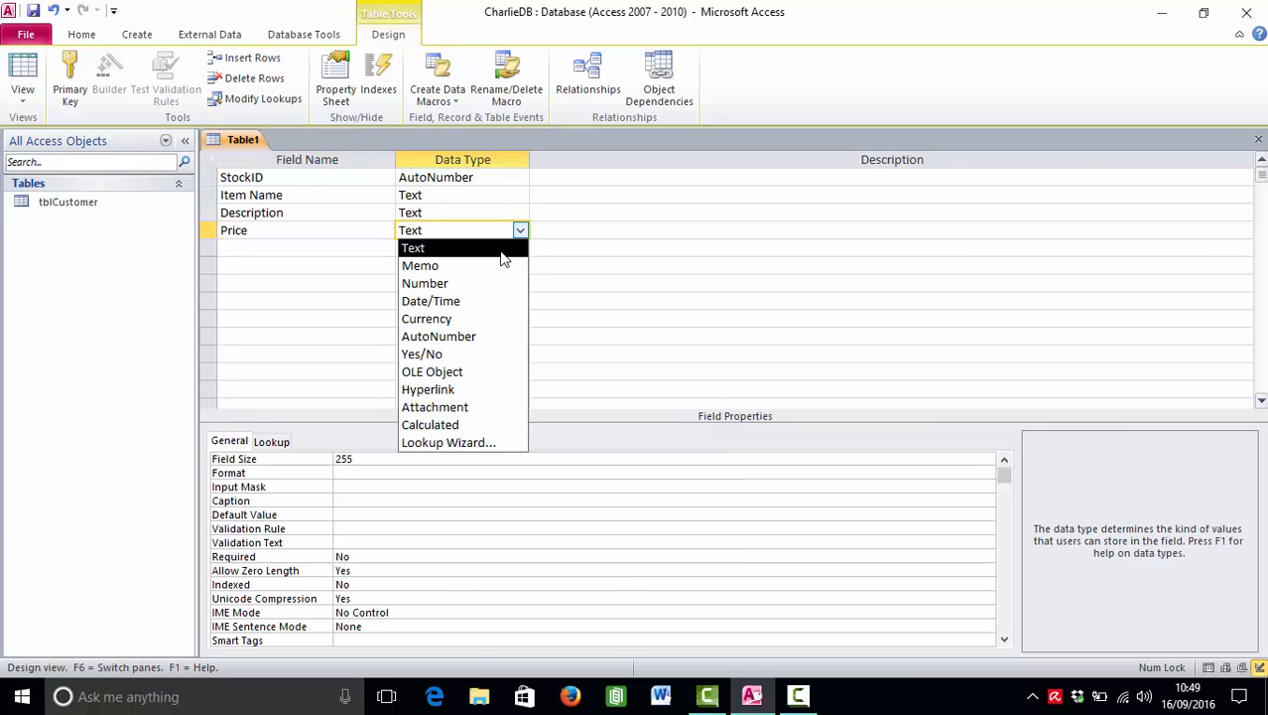
pyautogui.click(470, 324)
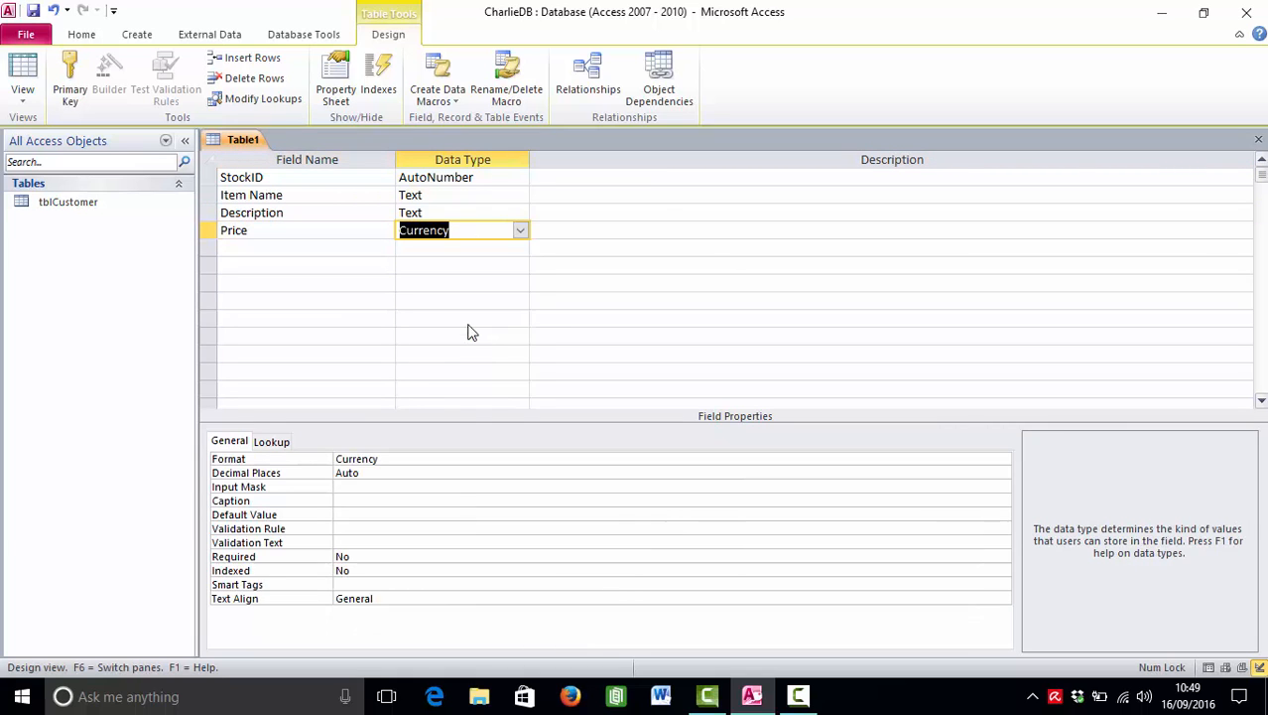
# - Set the StockID field as the primary key of the stock table
pyautogui.click(309, 250)
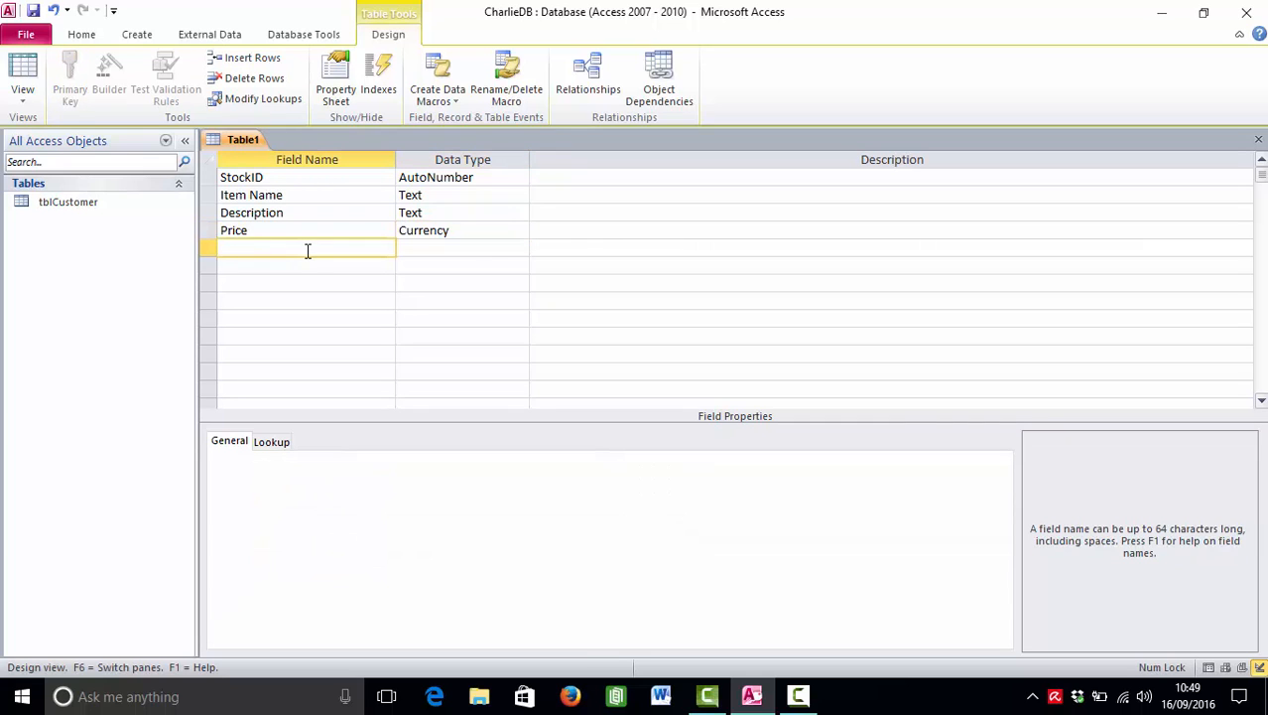
pyautogui.click(243, 175)
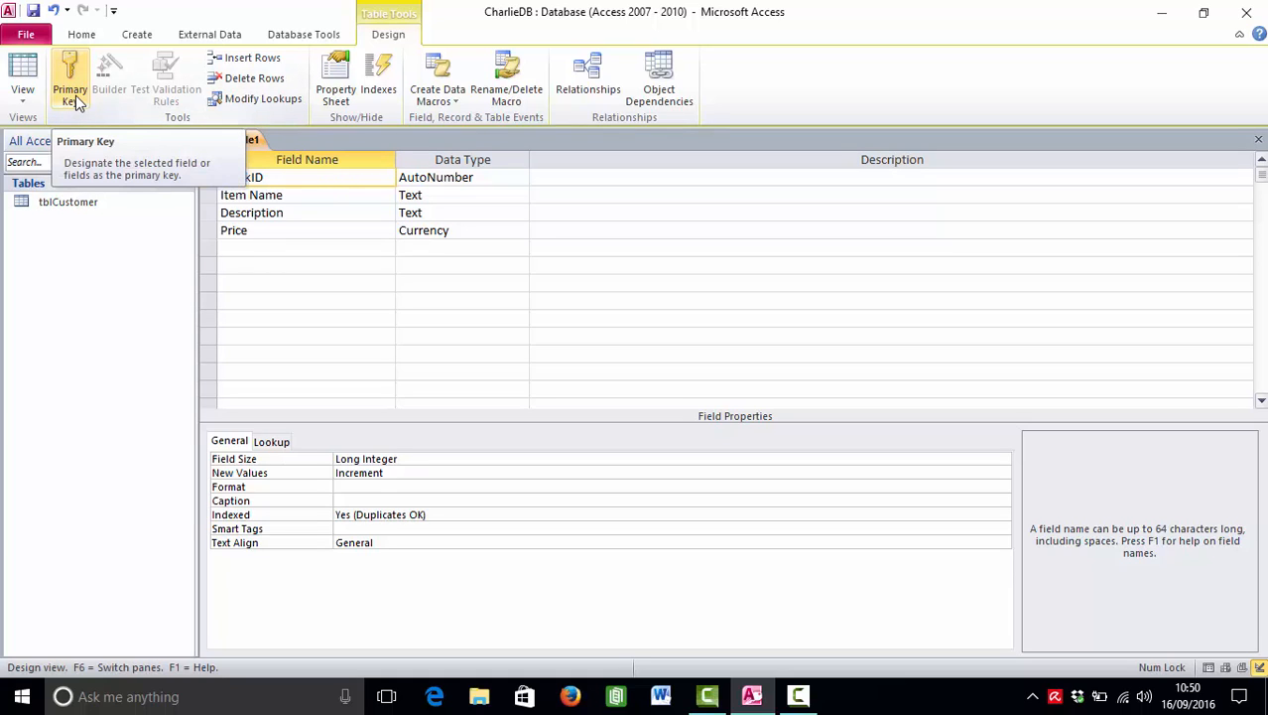
pyautogui.click(75, 95)
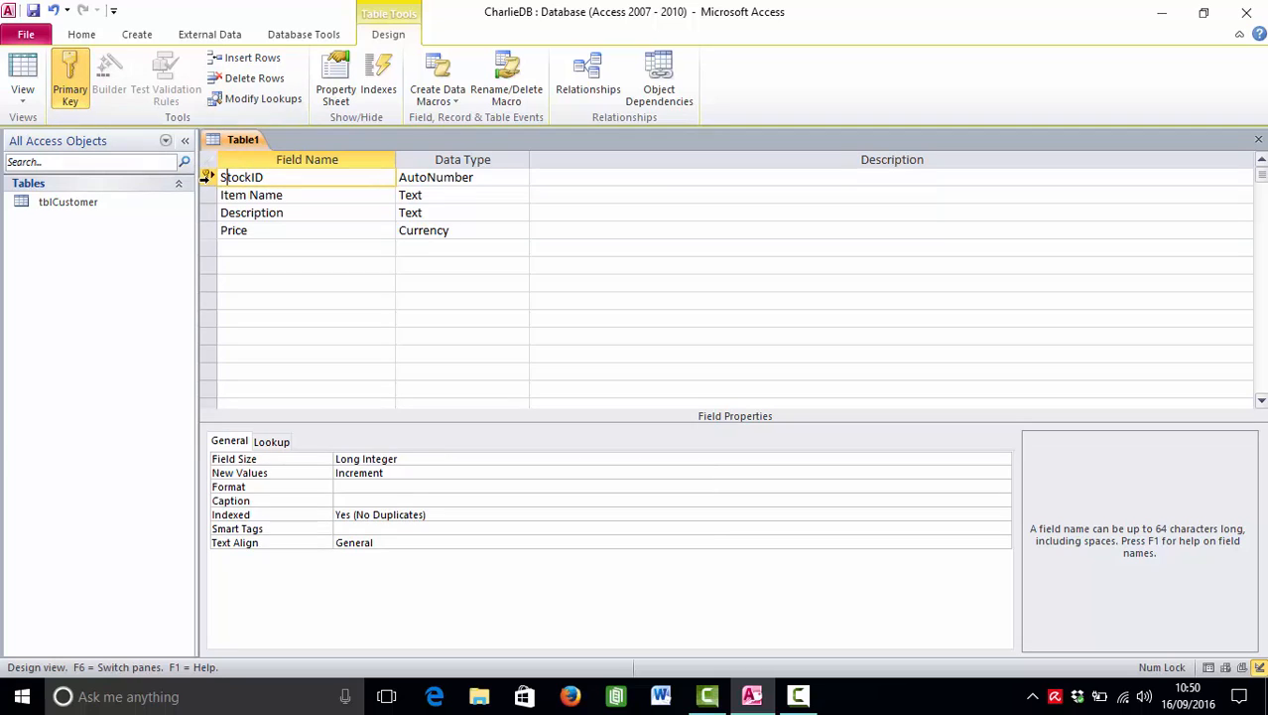
# - Save the table as tblStock and close it
pyautogui.rightClick(242, 138)
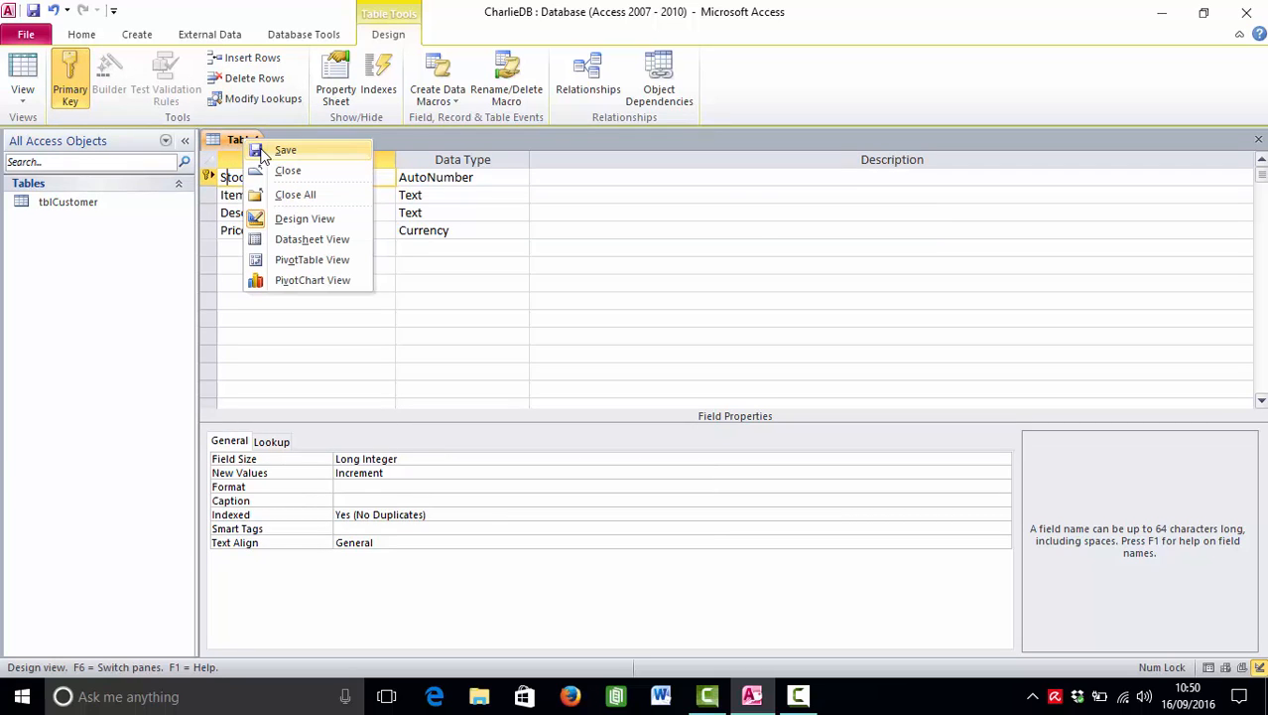
pyautogui.click(266, 151)
pyautogui.write('tblStock')
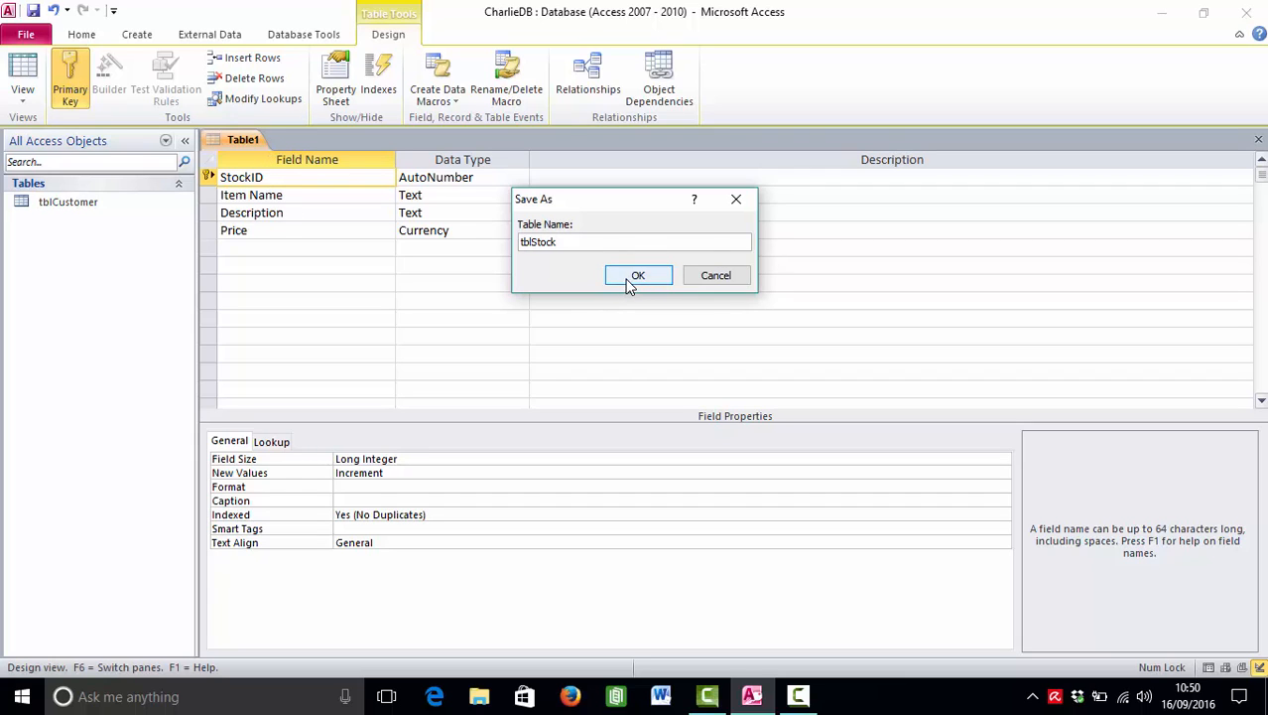
pyautogui.click(635, 276)
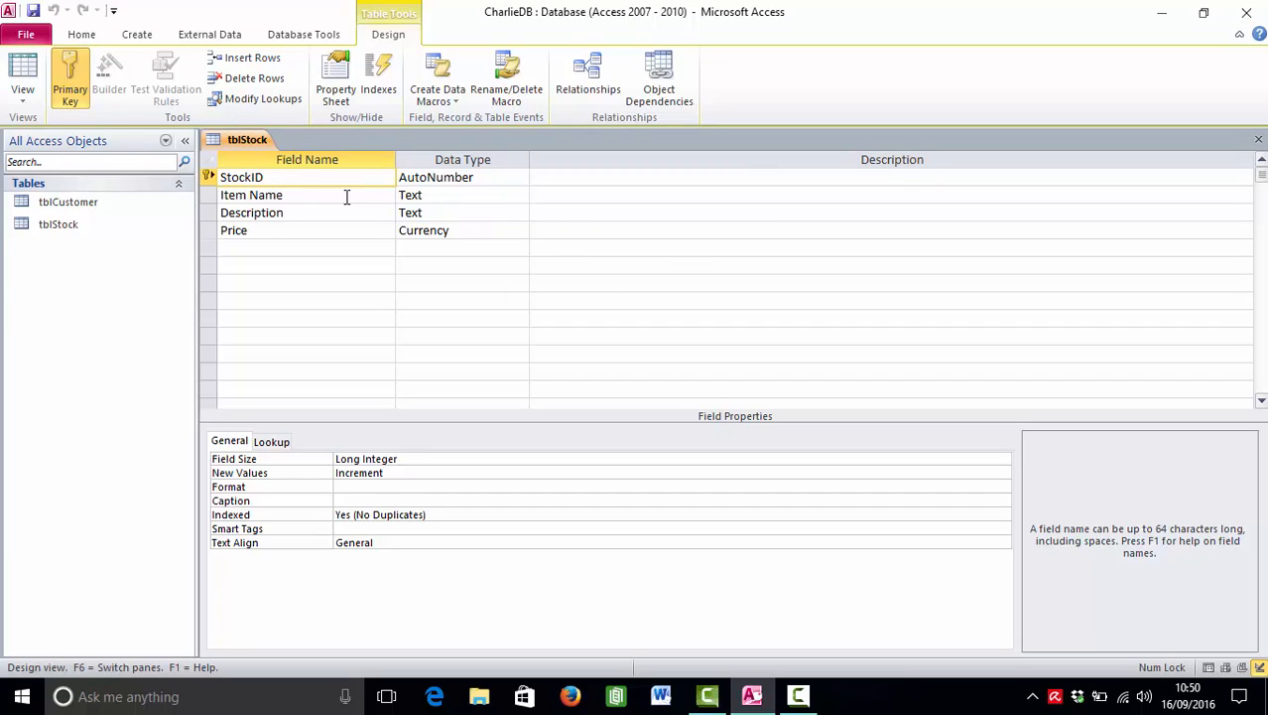
pyautogui.rightClick(248, 144)
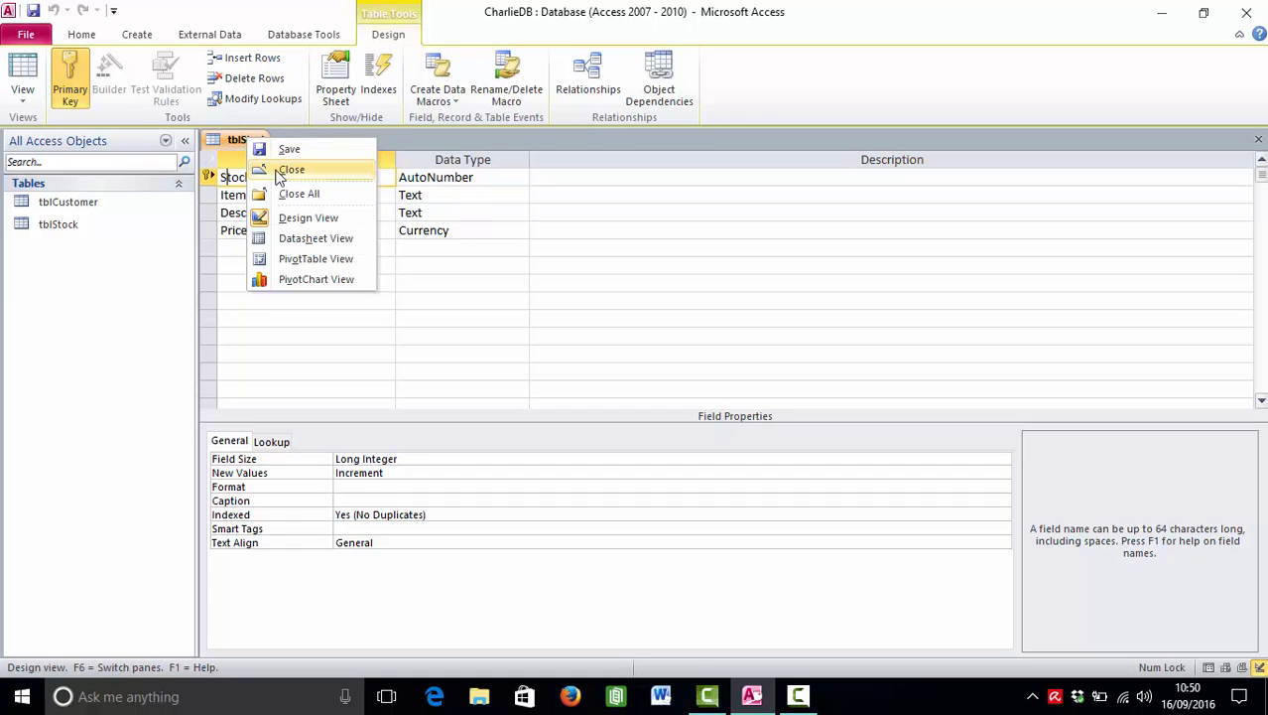
pyautogui.click(286, 172)
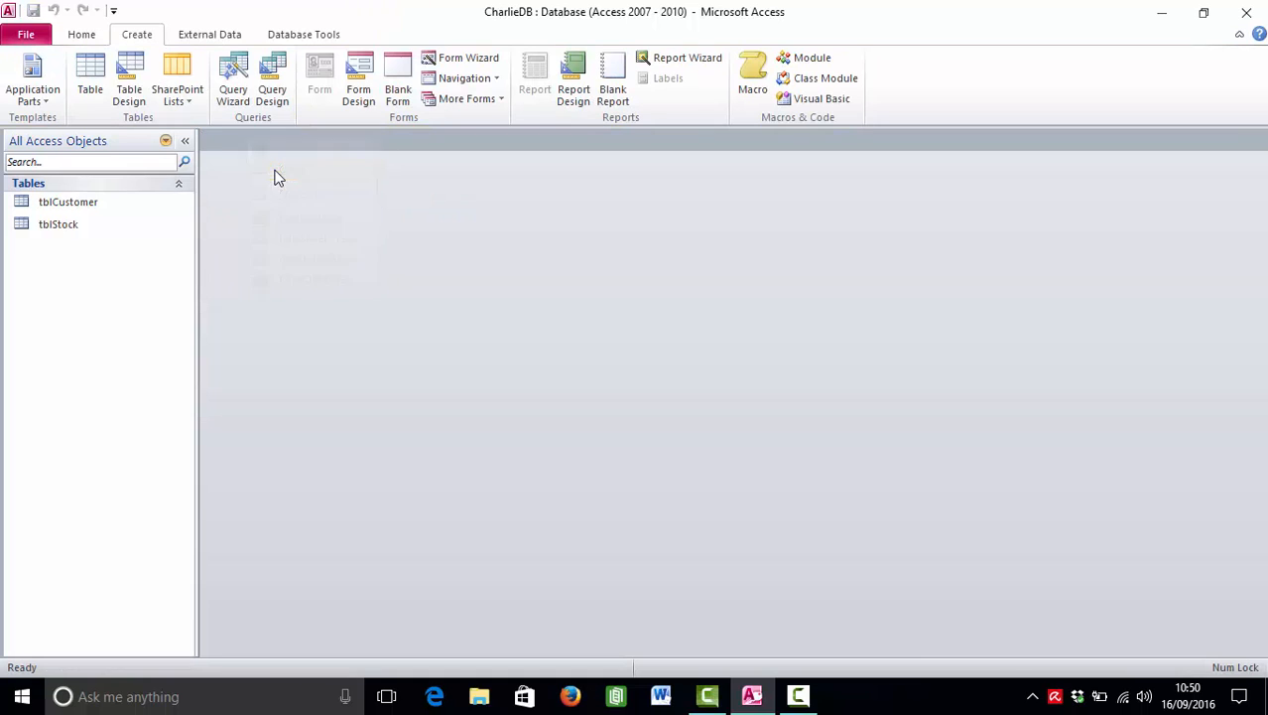
# - Create a third table in Design View and add CustomerID and StockID fields, leaving the default Text data type
pyautogui.click(126, 102)
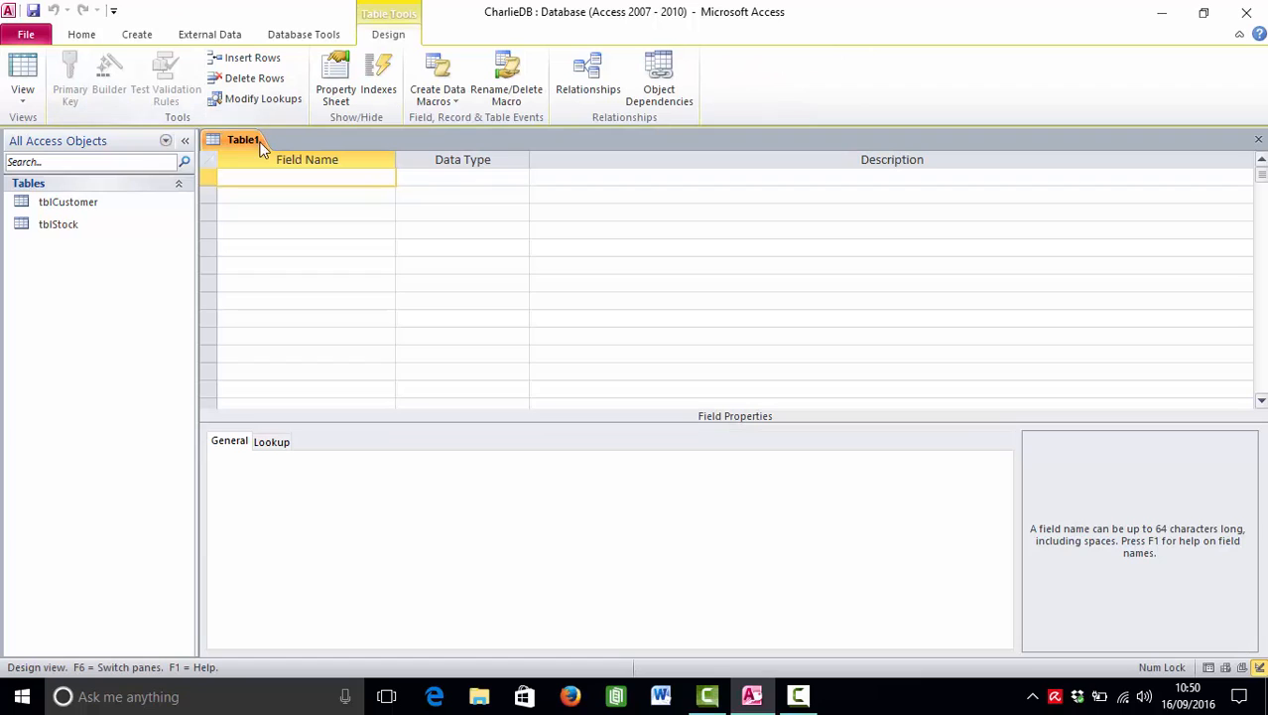
pyautogui.write('tCust')
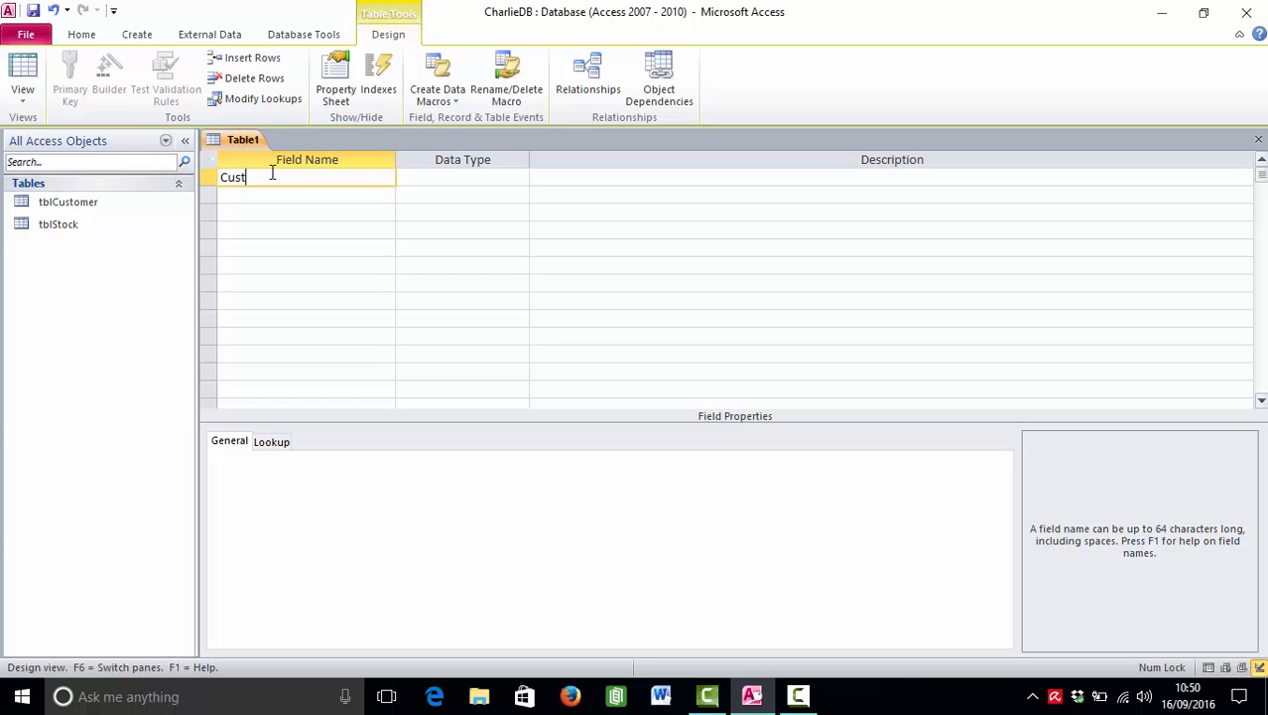
pyautogui.write('omerID')
pyautogui.press('Tab')
pyautogui.press('Tab')
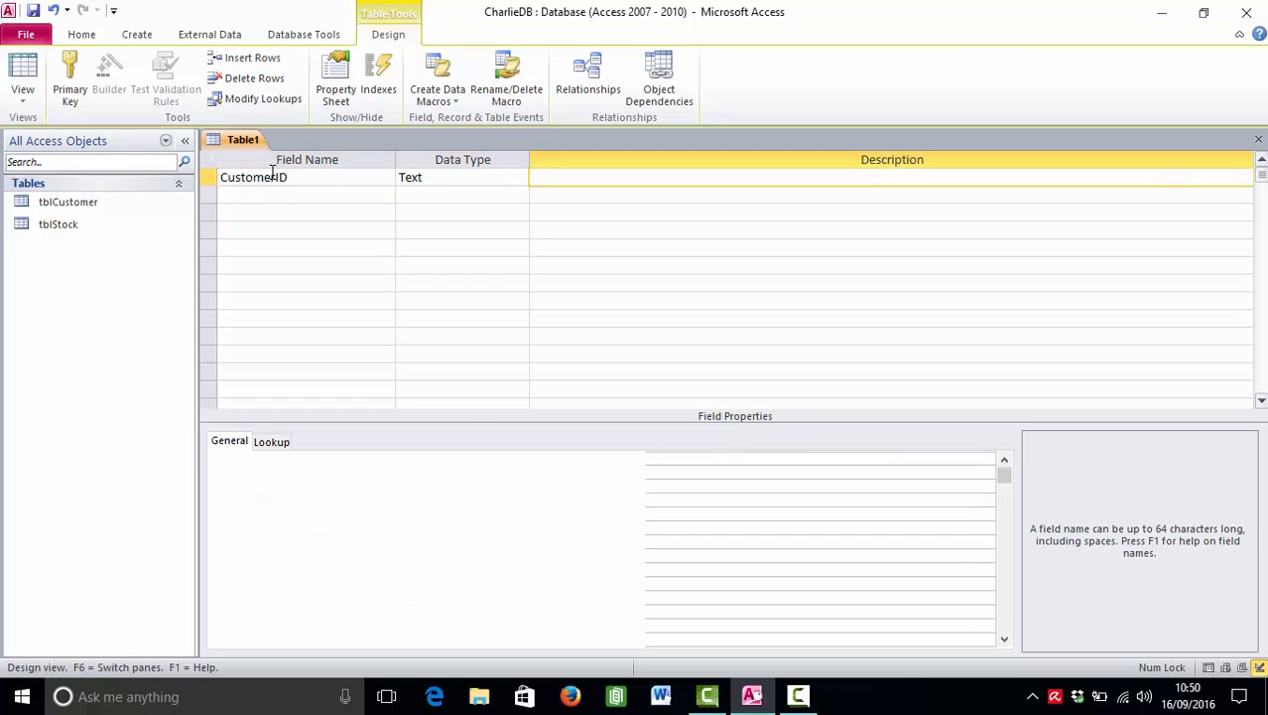
pyautogui.press('Tab')
pyautogui.write('StockID')
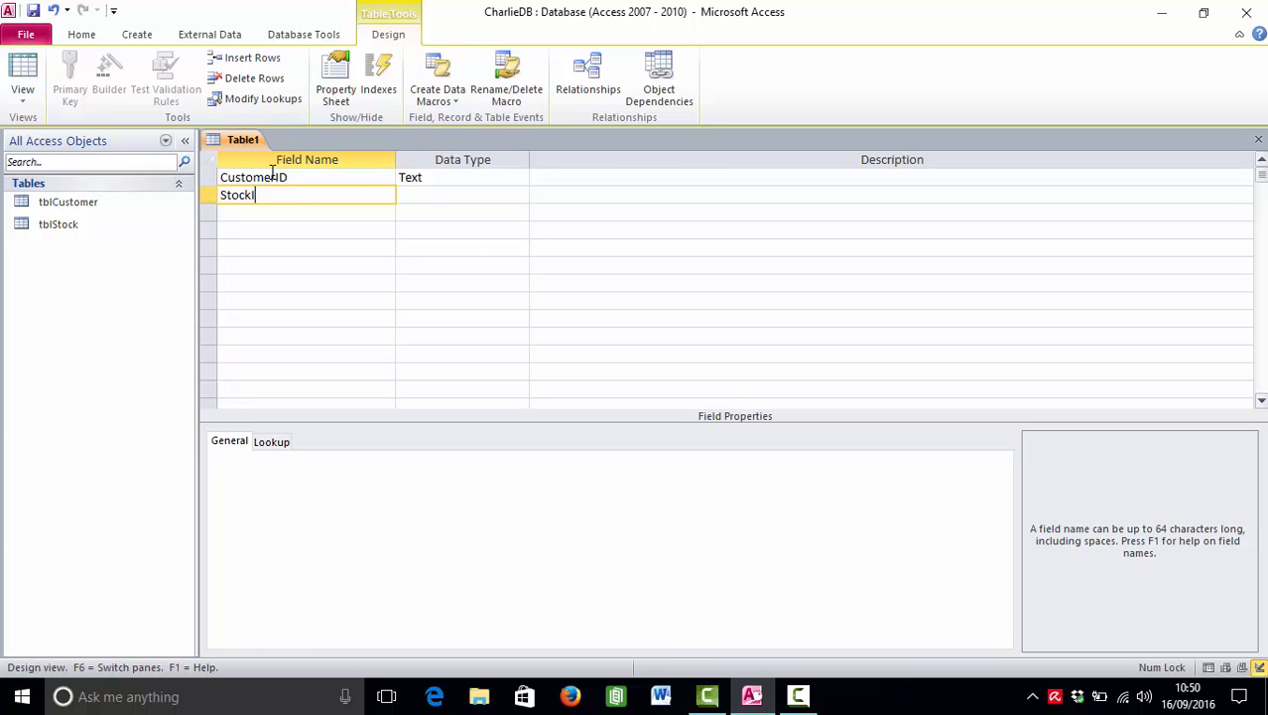
pyautogui.press('Tab')
pyautogui.press('Tab')
pyautogui.press('Tab')
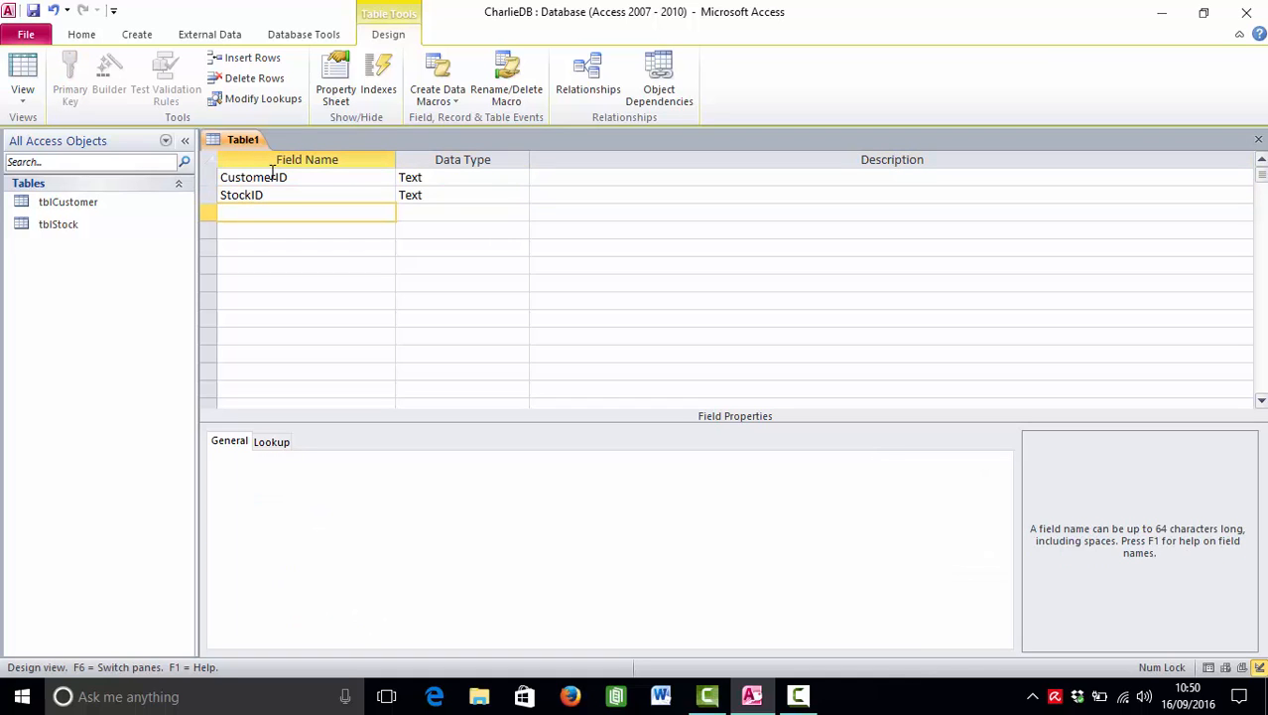
# - Add a Quantity field below StockID, leaving the default Text data type
pyautogui.write('Quantity')
pyautogui.press('Tab')
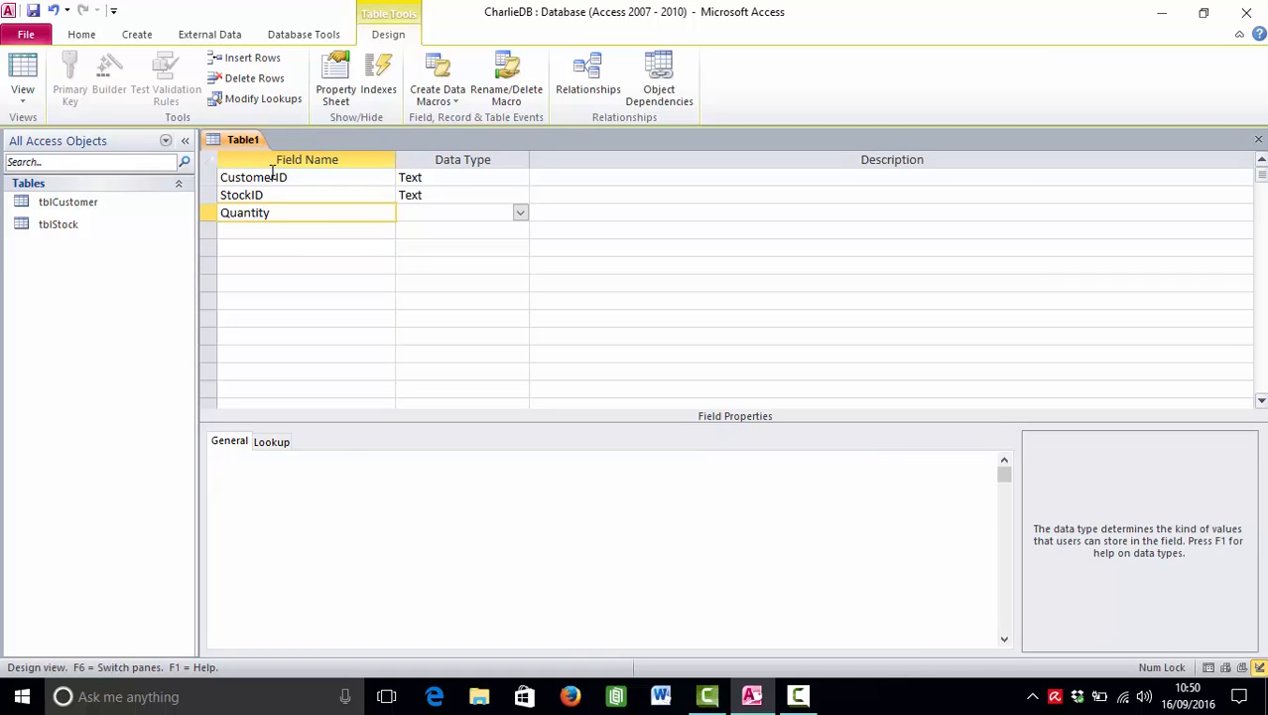
pyautogui.press('Tab')
pyautogui.press('Tab')
# - Add a Date field below Quantity, accepting the reserved word, and extend its name to DateofOrder
pyautogui.write('Date')
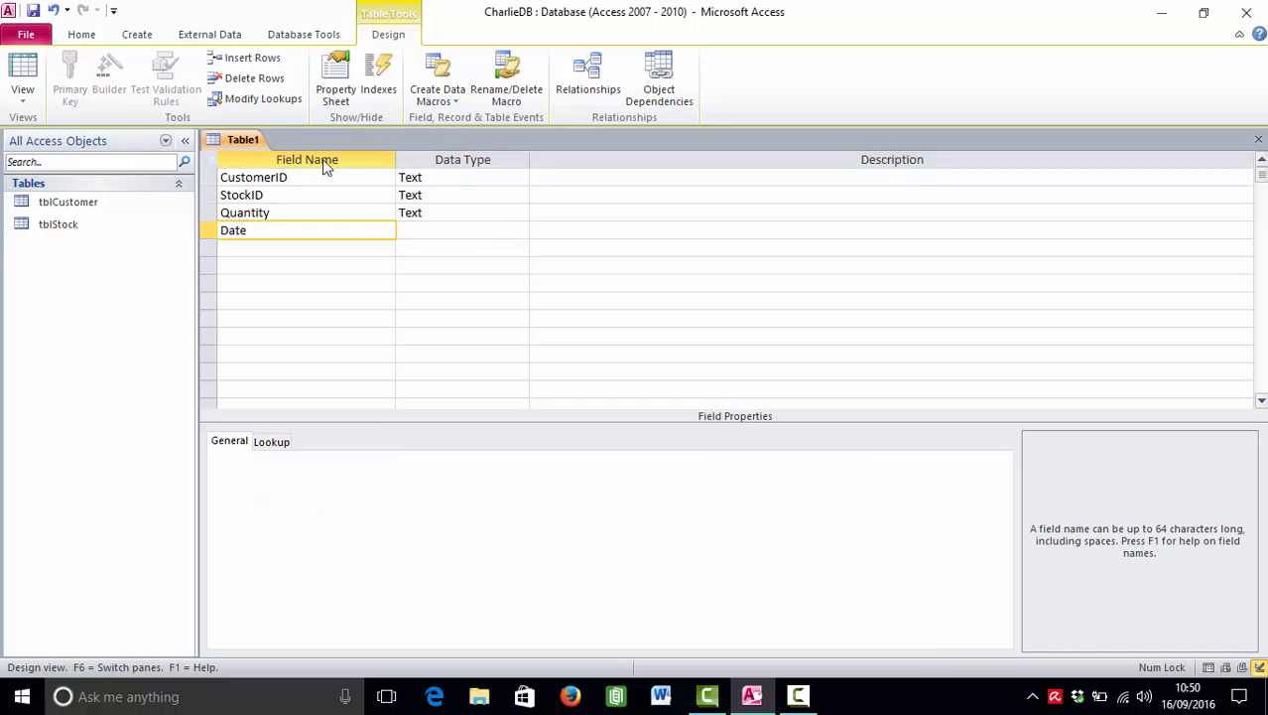
pyautogui.click(442, 229)
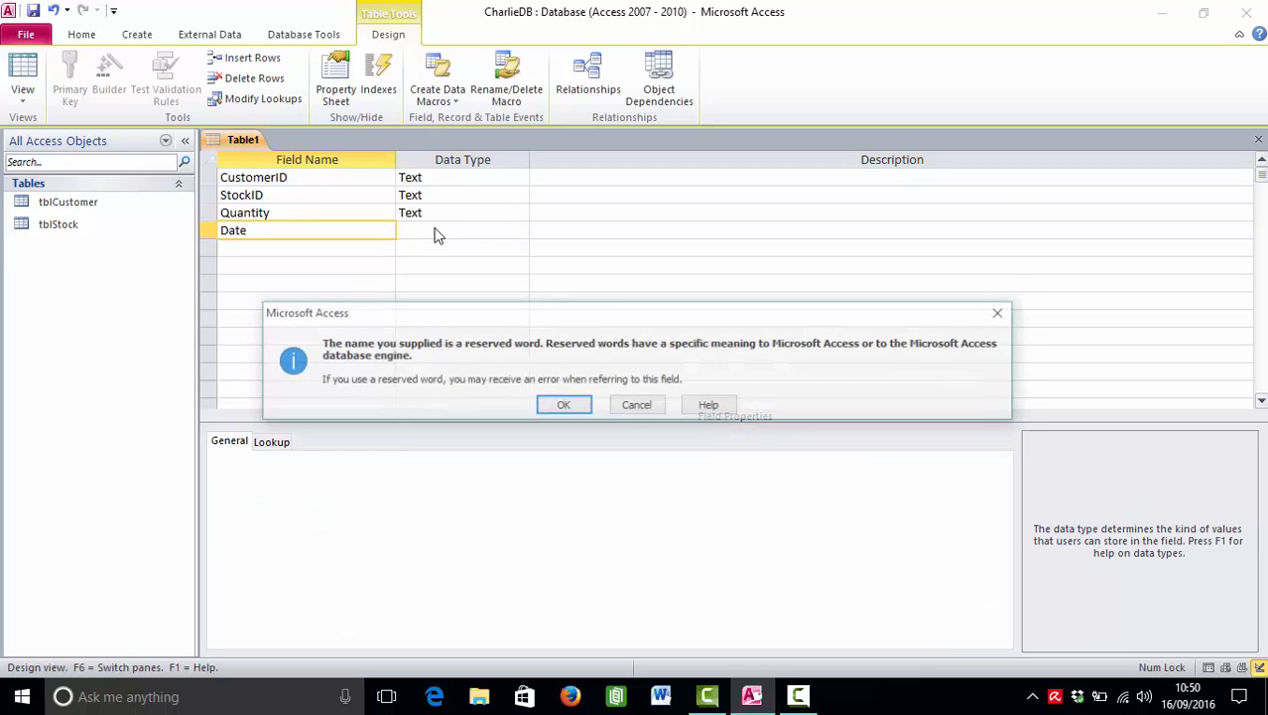
pyautogui.click(576, 409)
pyautogui.click(266, 245)
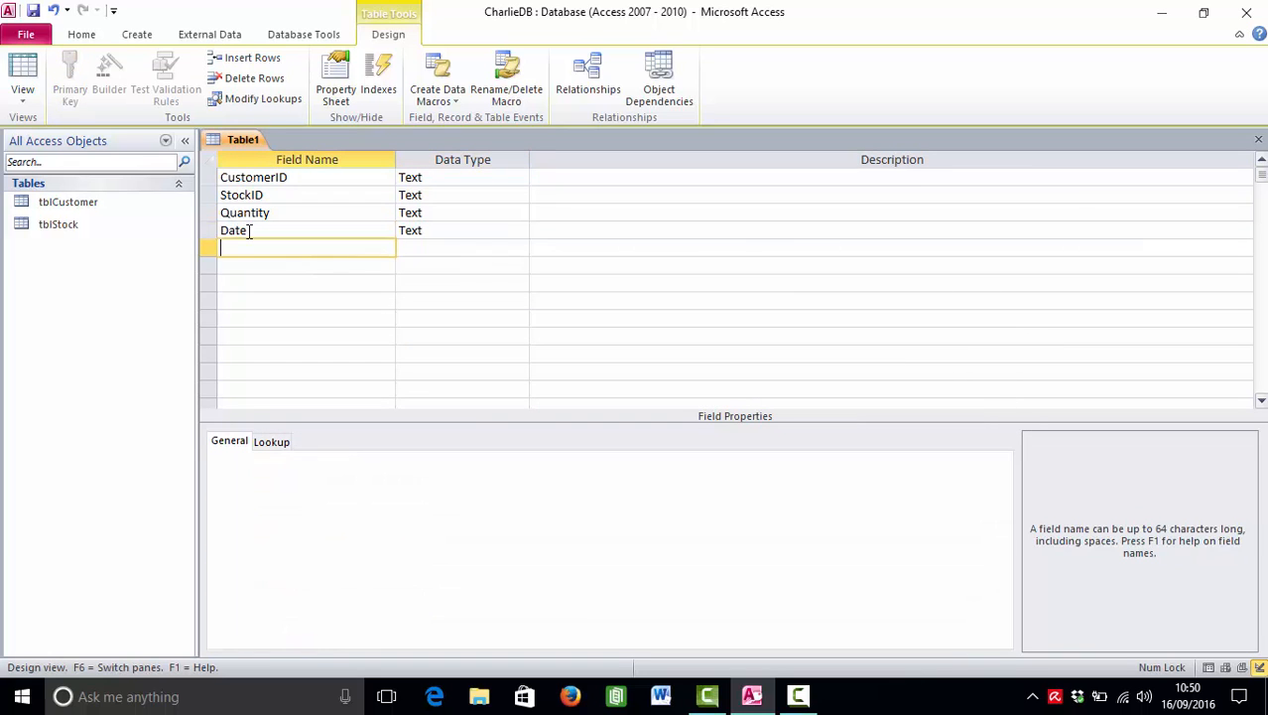
pyautogui.click(249, 230)
pyautogui.write('OfOrder')
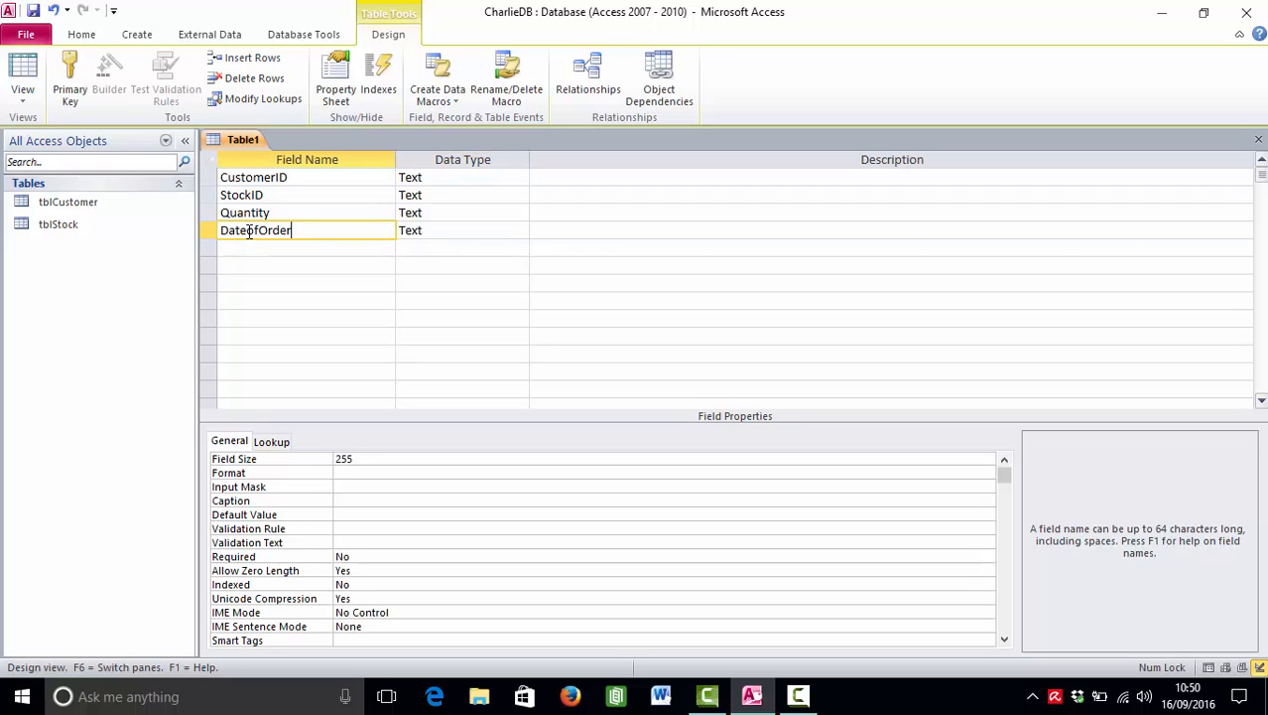
# - Change the data type of the CustomerID, StockID and Quantity fields to Number
pyautogui.click(477, 177)
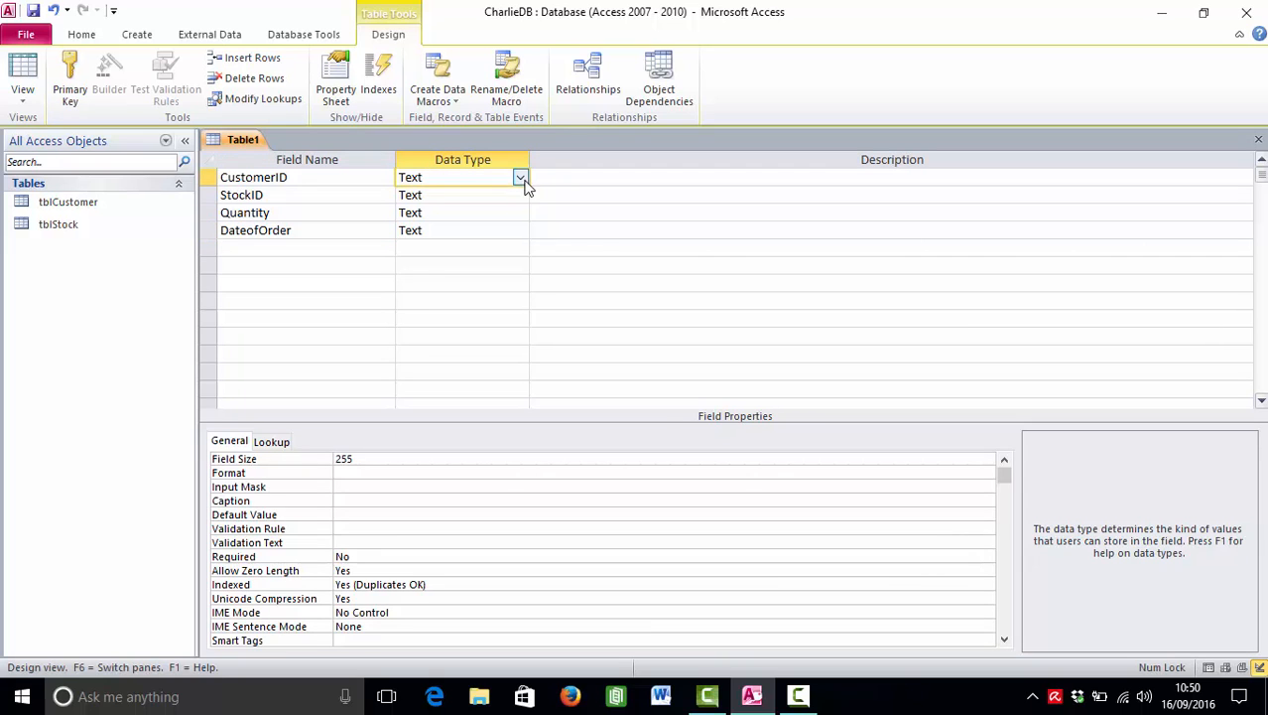
pyautogui.click(520, 177)
pyautogui.click(473, 232)
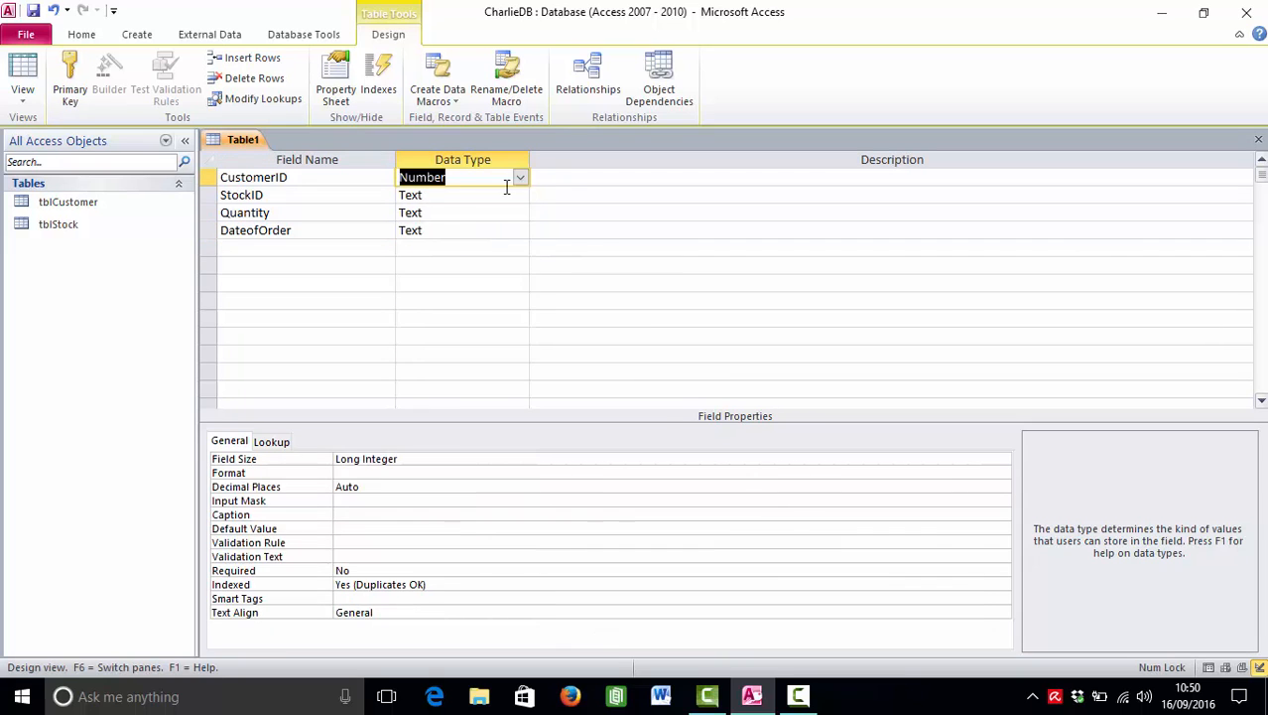
pyautogui.click(507, 194)
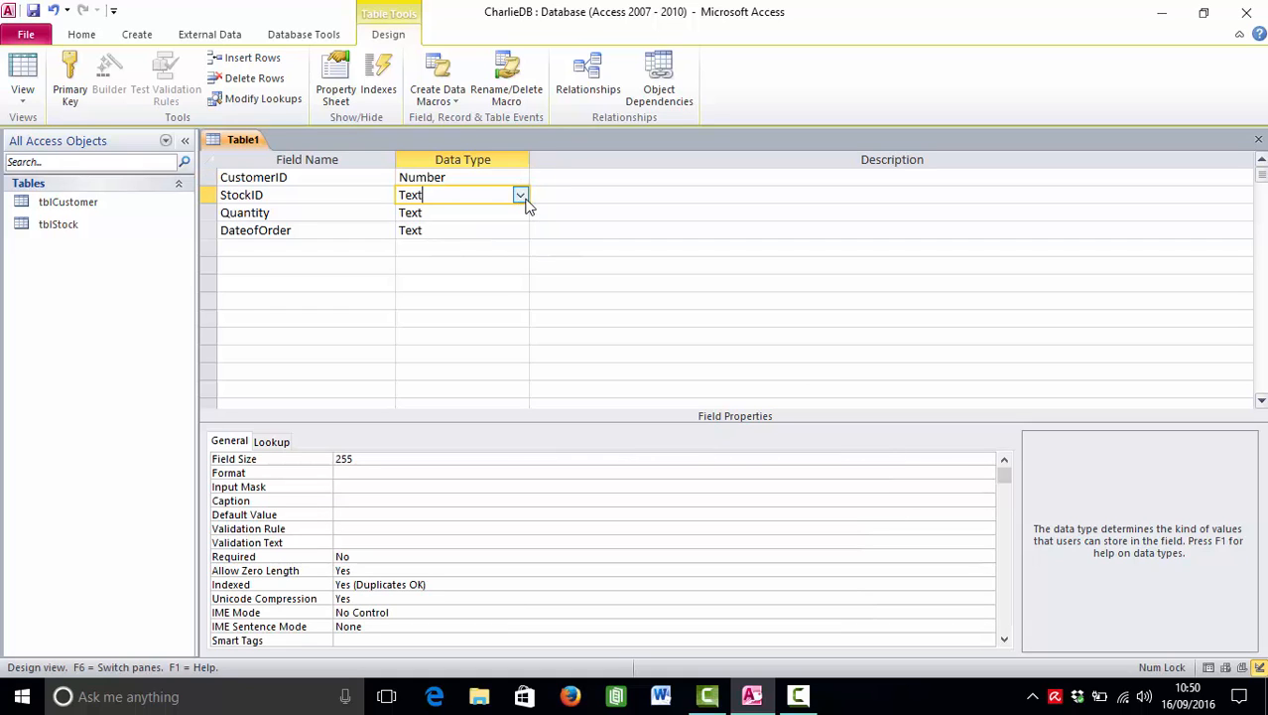
pyautogui.click(520, 195)
pyautogui.click(489, 248)
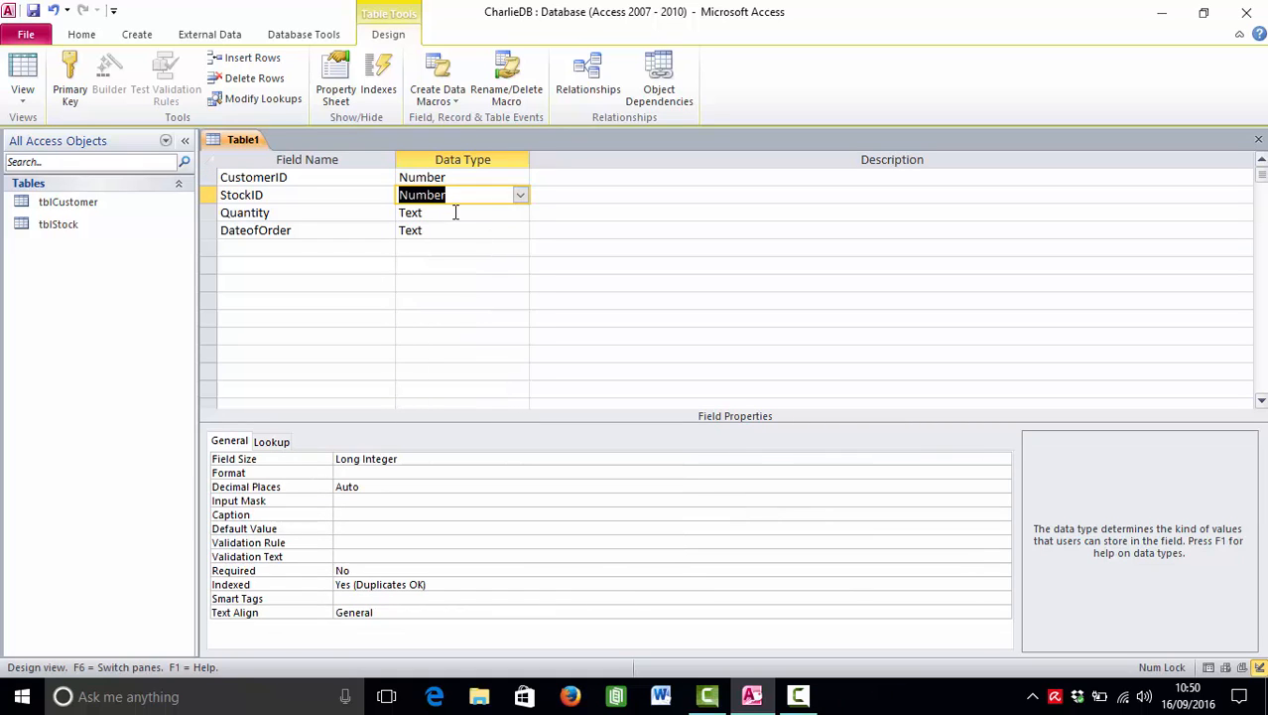
pyautogui.click(456, 213)
pyautogui.click(520, 212)
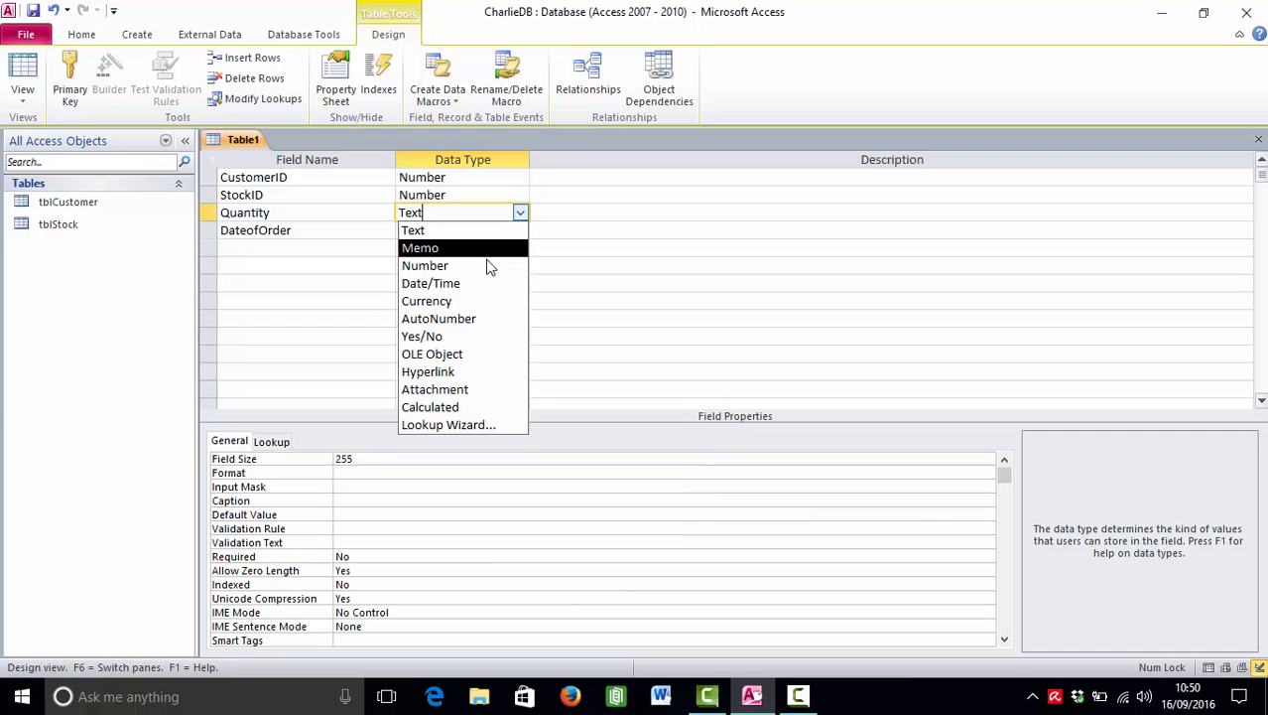
pyautogui.click(486, 264)
# - Change the data type of the DateofOrder field to Date/Time
pyautogui.click(481, 229)
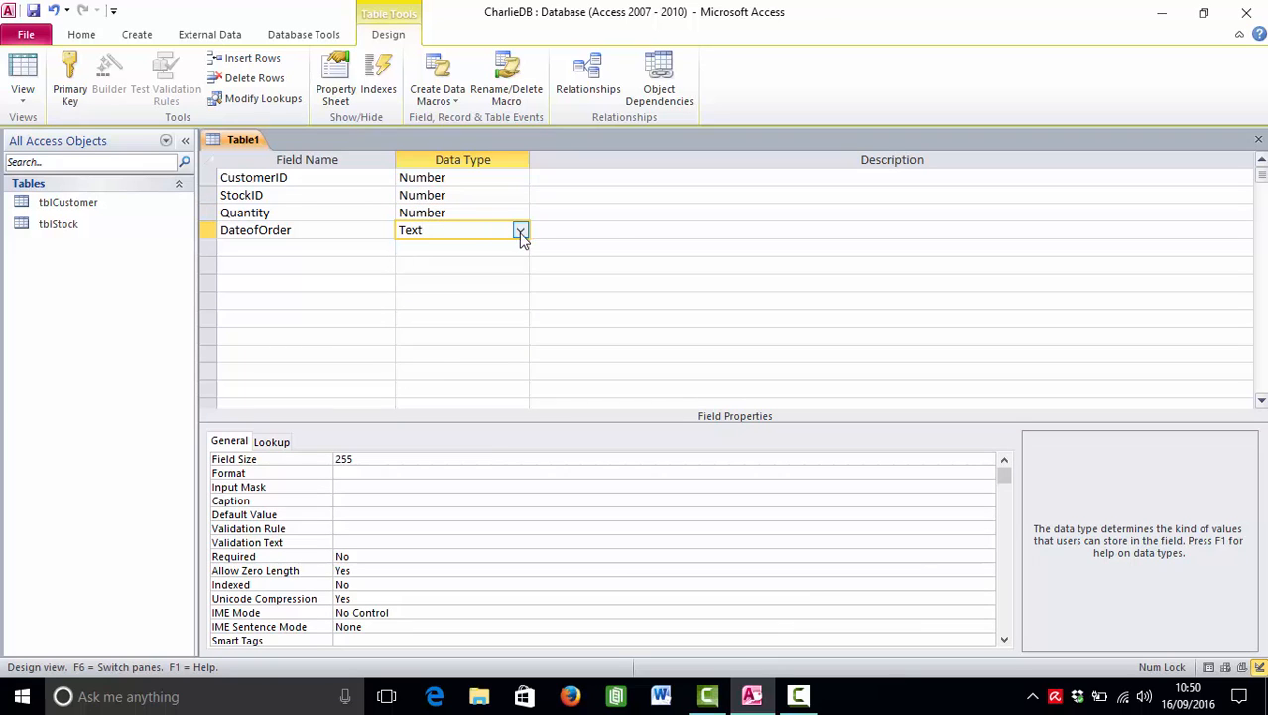
pyautogui.click(519, 230)
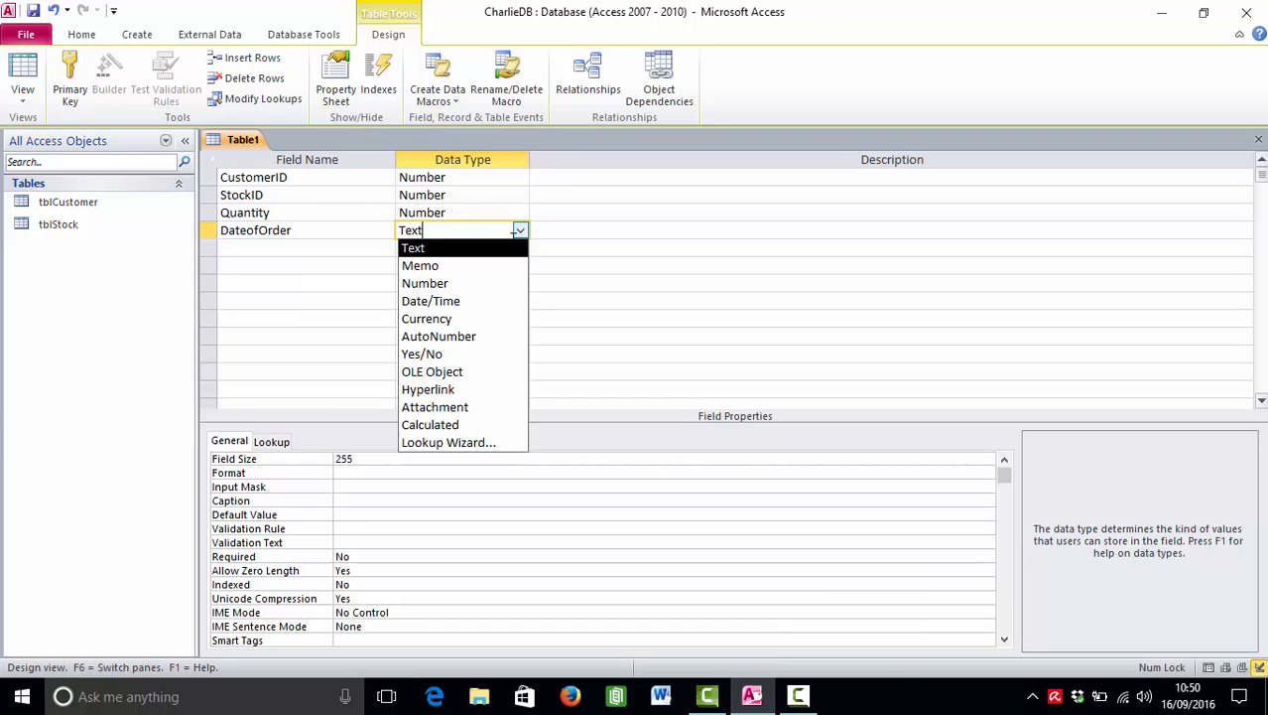
pyautogui.click(488, 301)
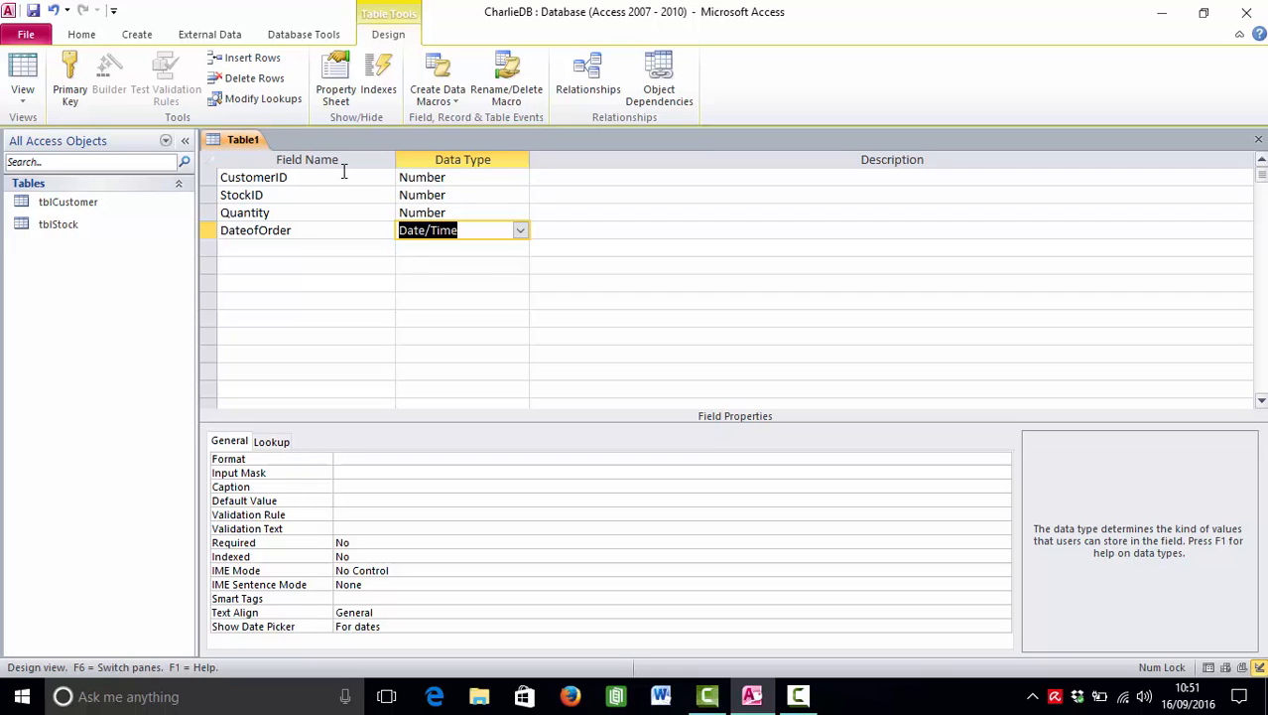
# - Save the table as tblCustomerOrders without creating a primary key and close it
pyautogui.rightClick(231, 141)
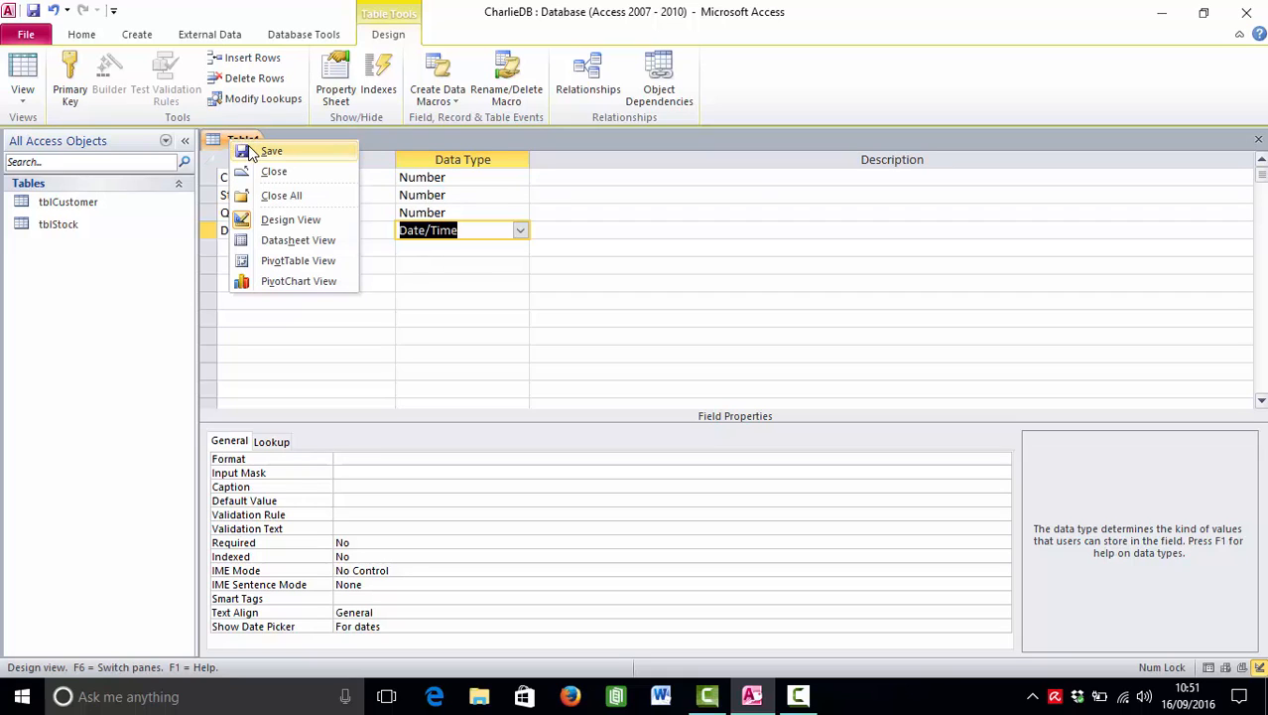
pyautogui.click(250, 151)
pyautogui.write('tbl')
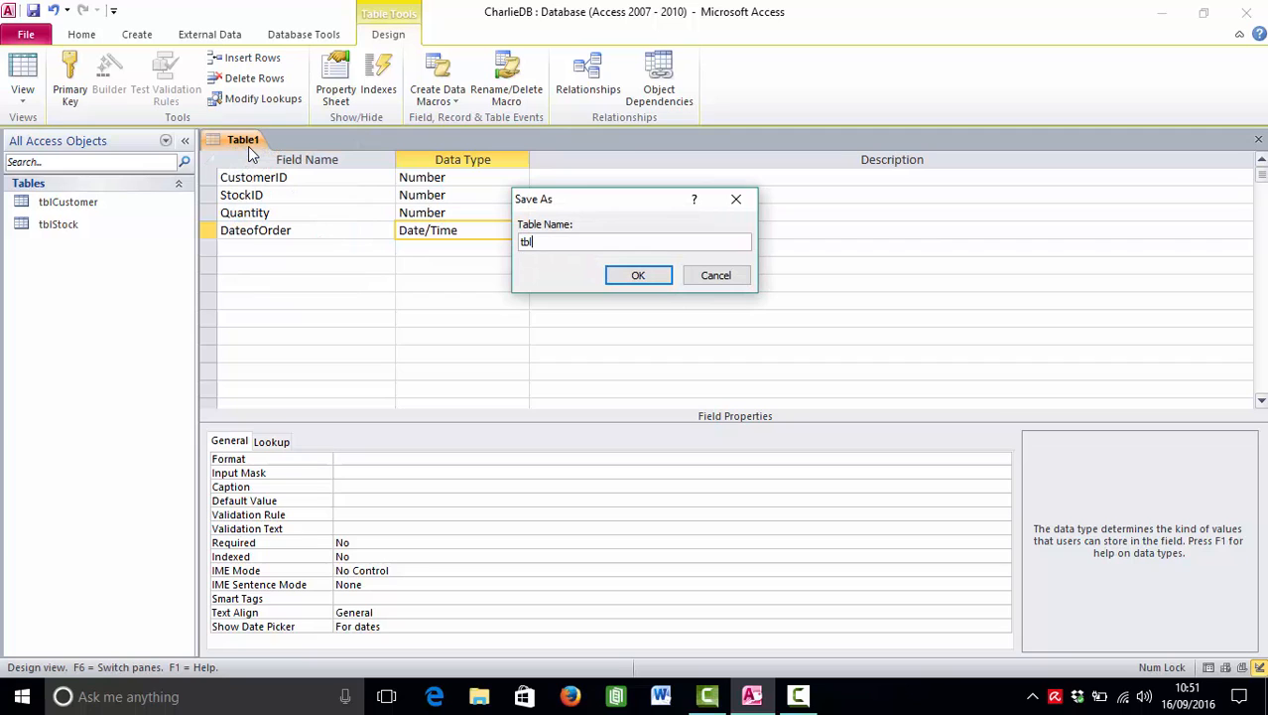
pyautogui.write('CustomerOrders')
pyautogui.click(640, 275)
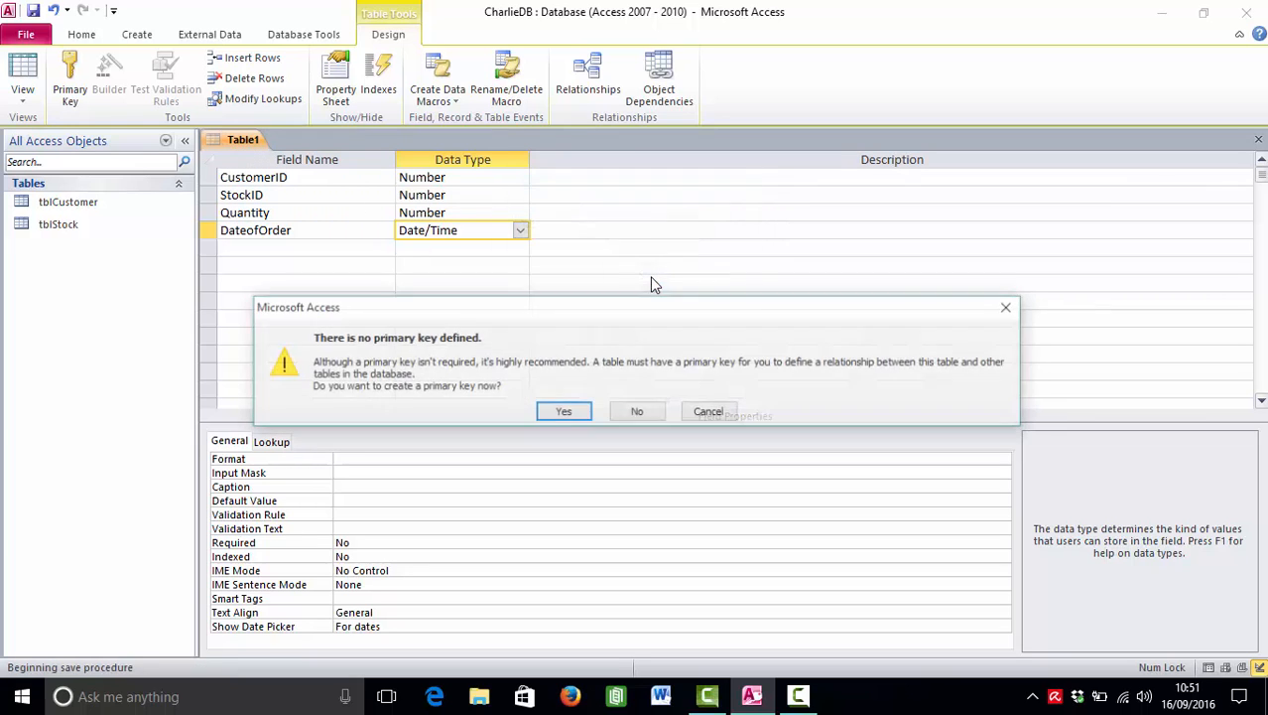
pyautogui.click(640, 412)
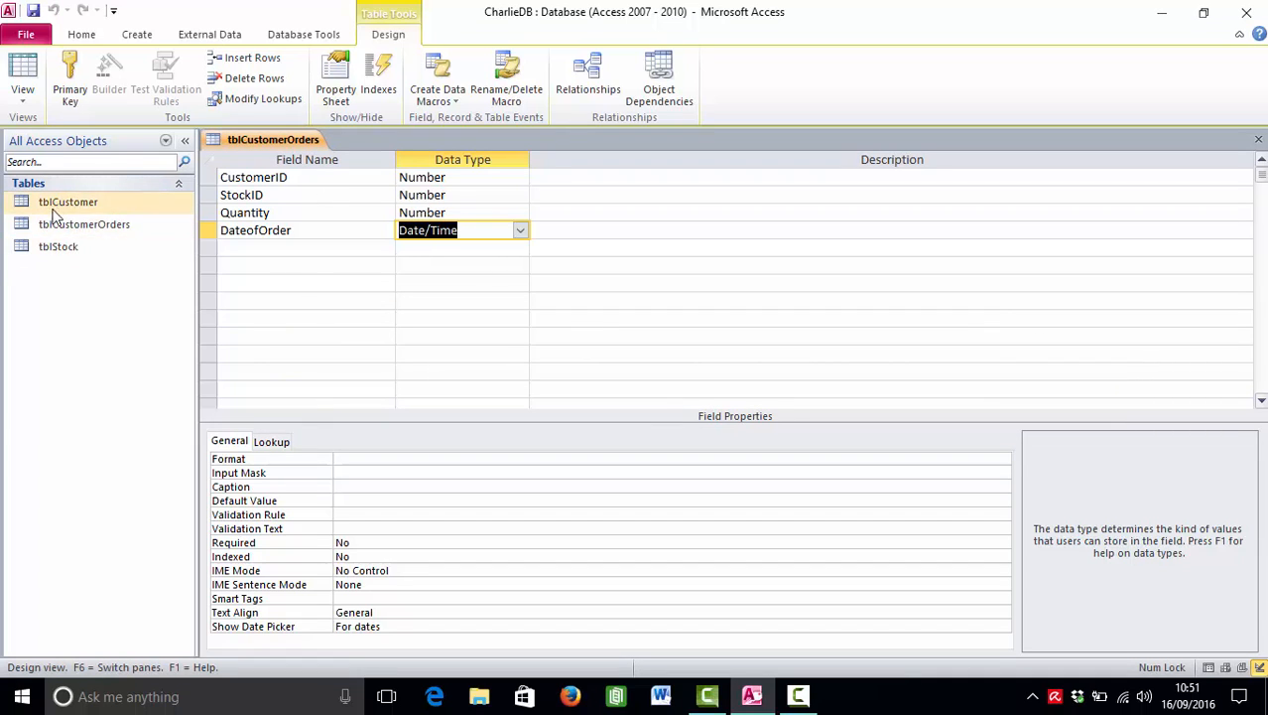
pyautogui.rightClick(278, 145)
pyautogui.click(281, 145)
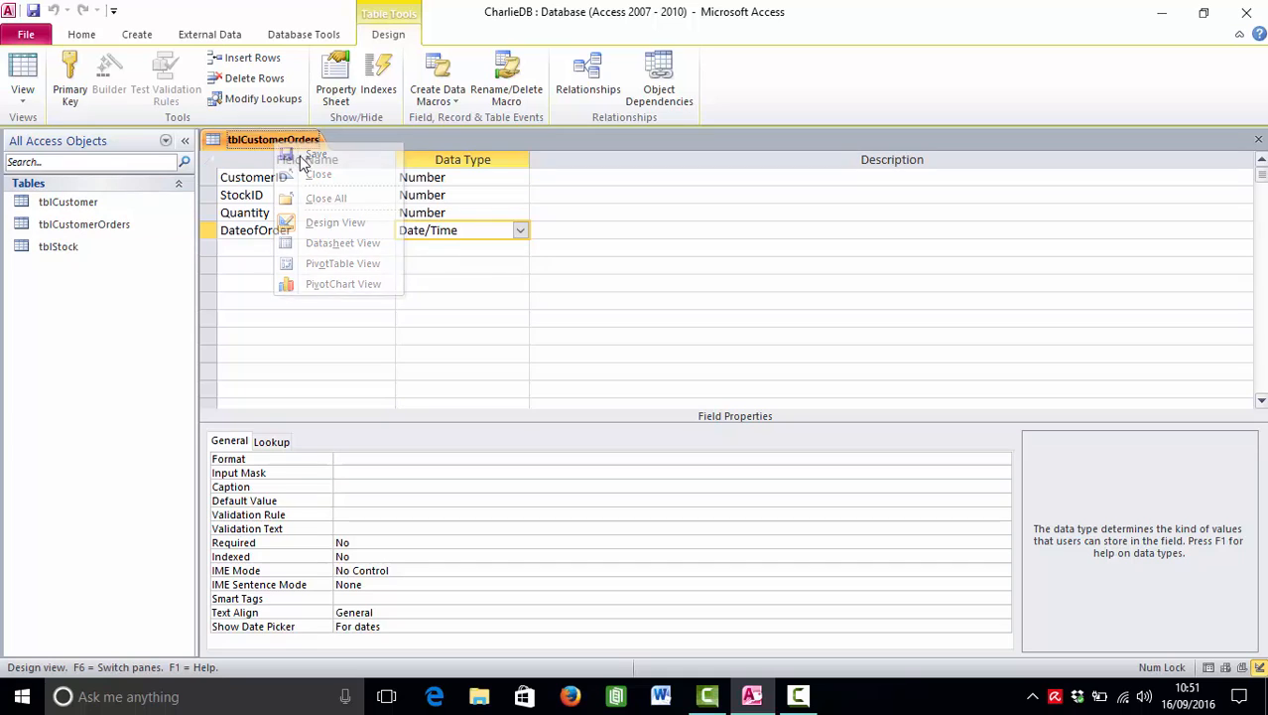
pyautogui.rightClick(285, 145)
pyautogui.click(328, 174)
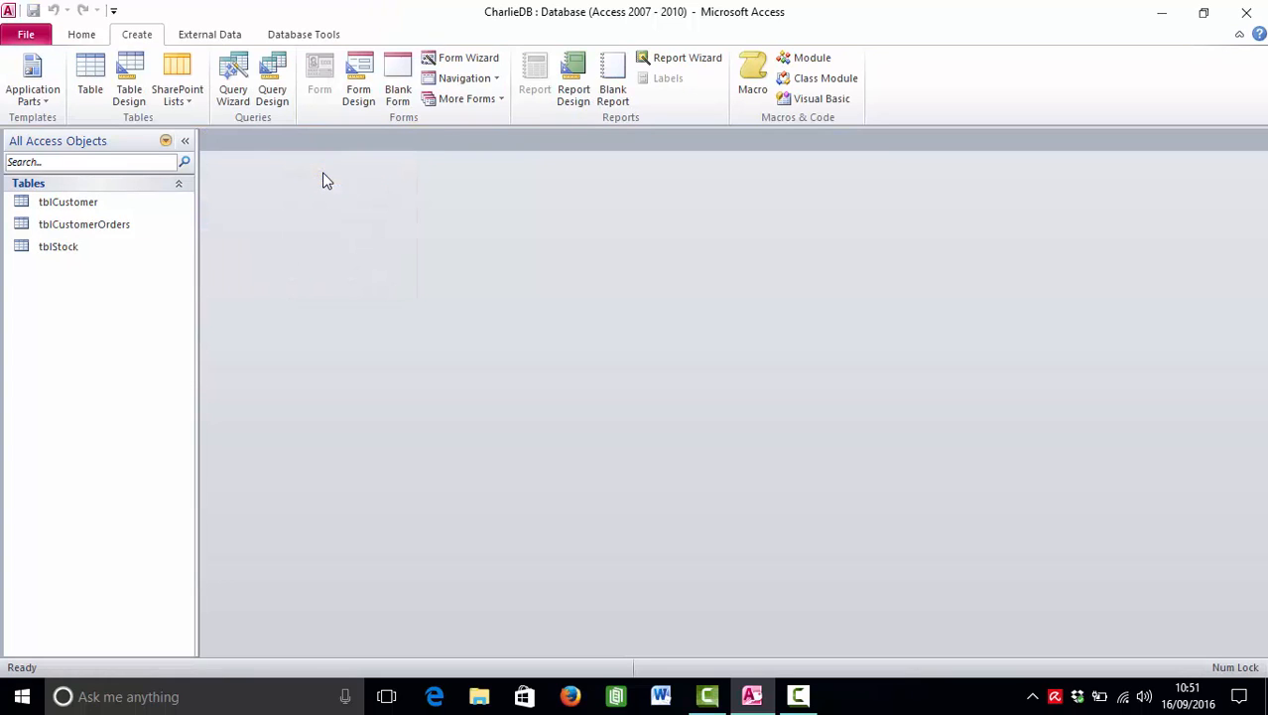
# - Open the Relationships window and add the tblCustomer, tblCustomerOrders and tblStock tables to it
pyautogui.click(220, 34)
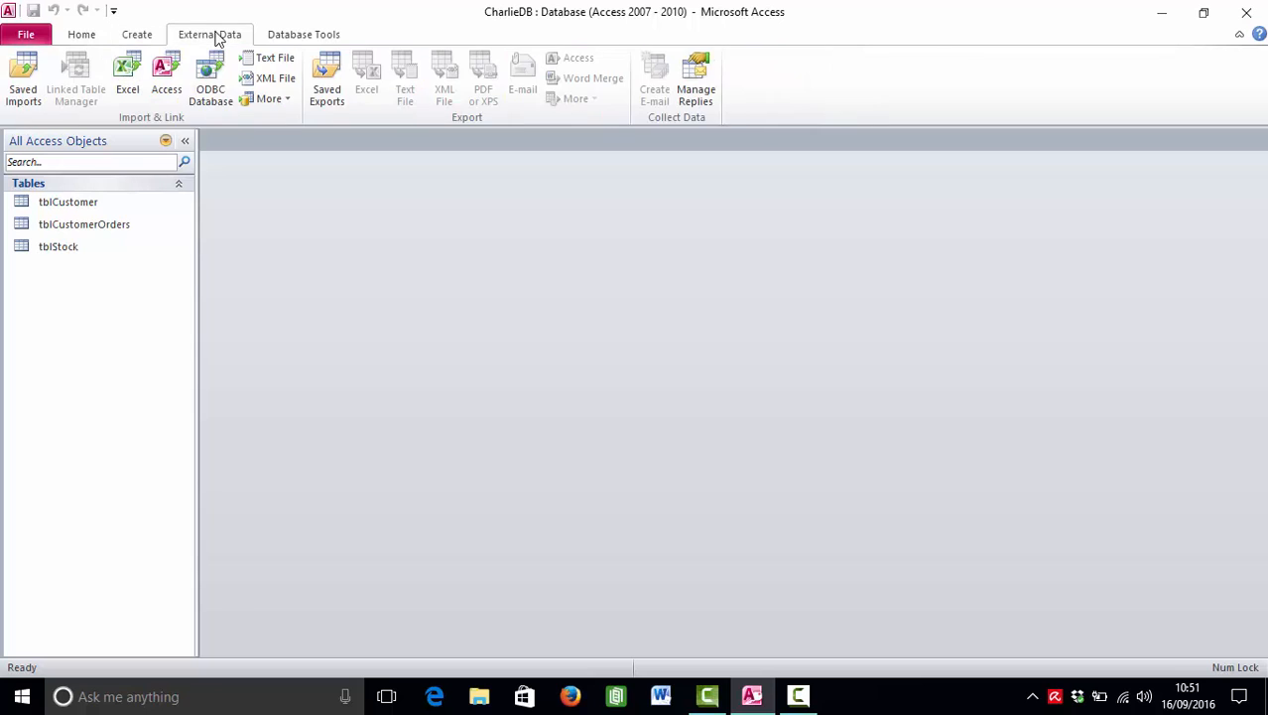
pyautogui.click(299, 38)
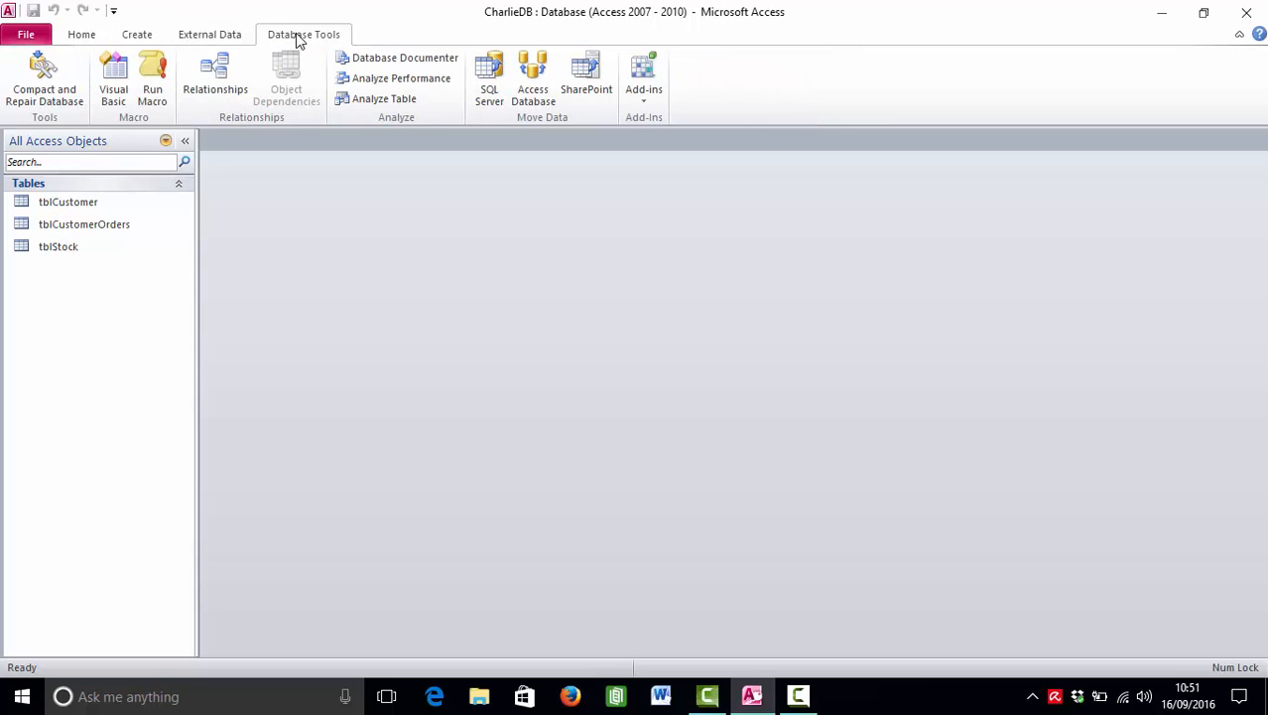
pyautogui.click(219, 74)
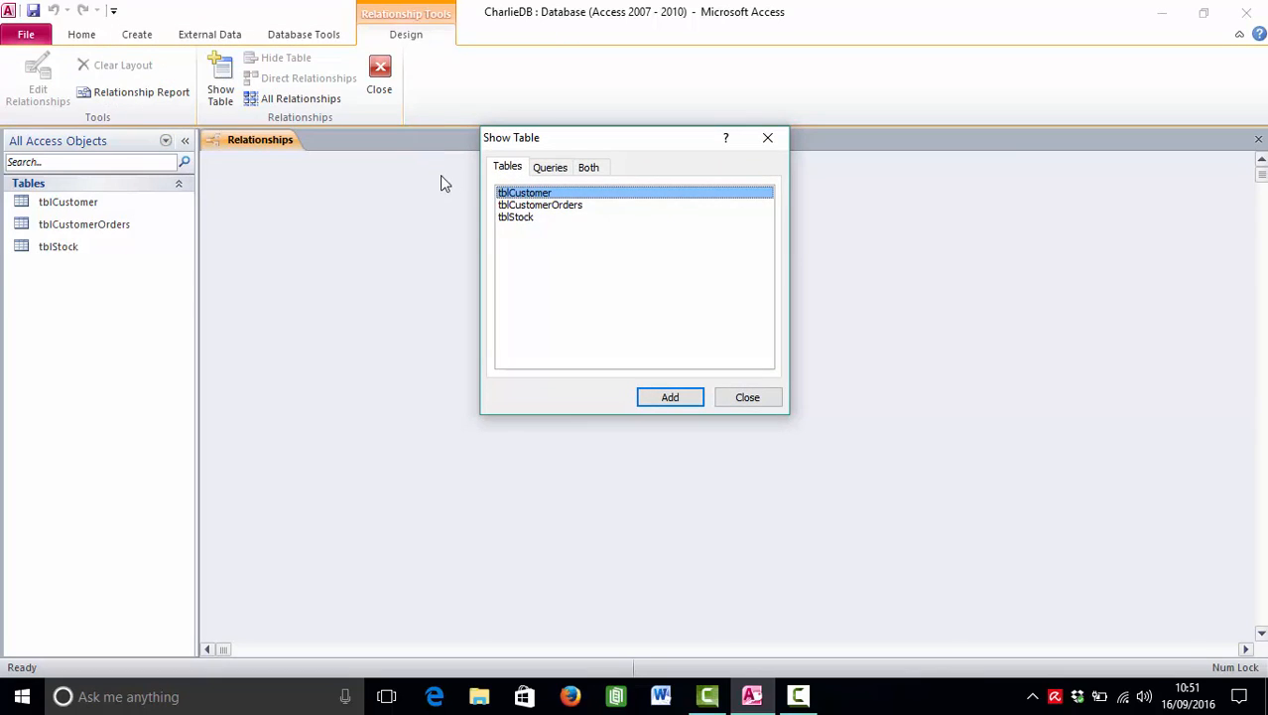
pyautogui.keyDown('shift'); pyautogui.click(509, 205); pyautogui.keyUp('shift')
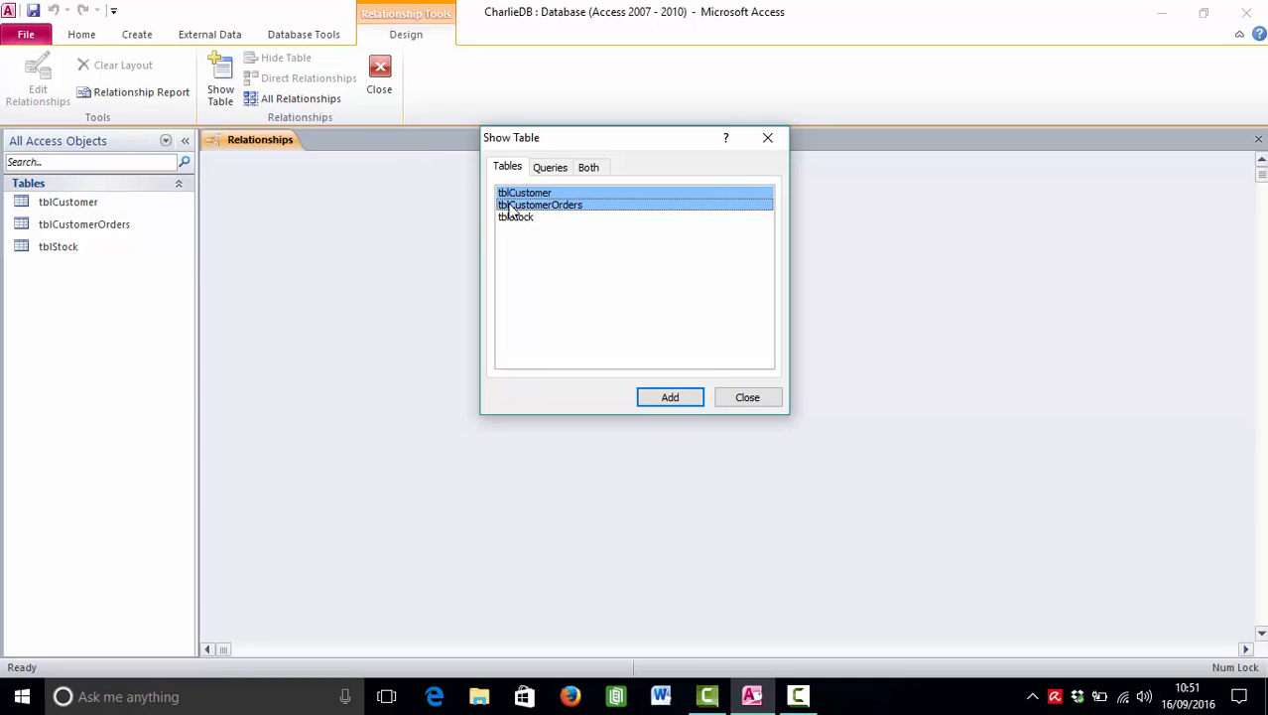
pyautogui.keyDown('shift'); pyautogui.click(513, 218); pyautogui.keyUp('shift')
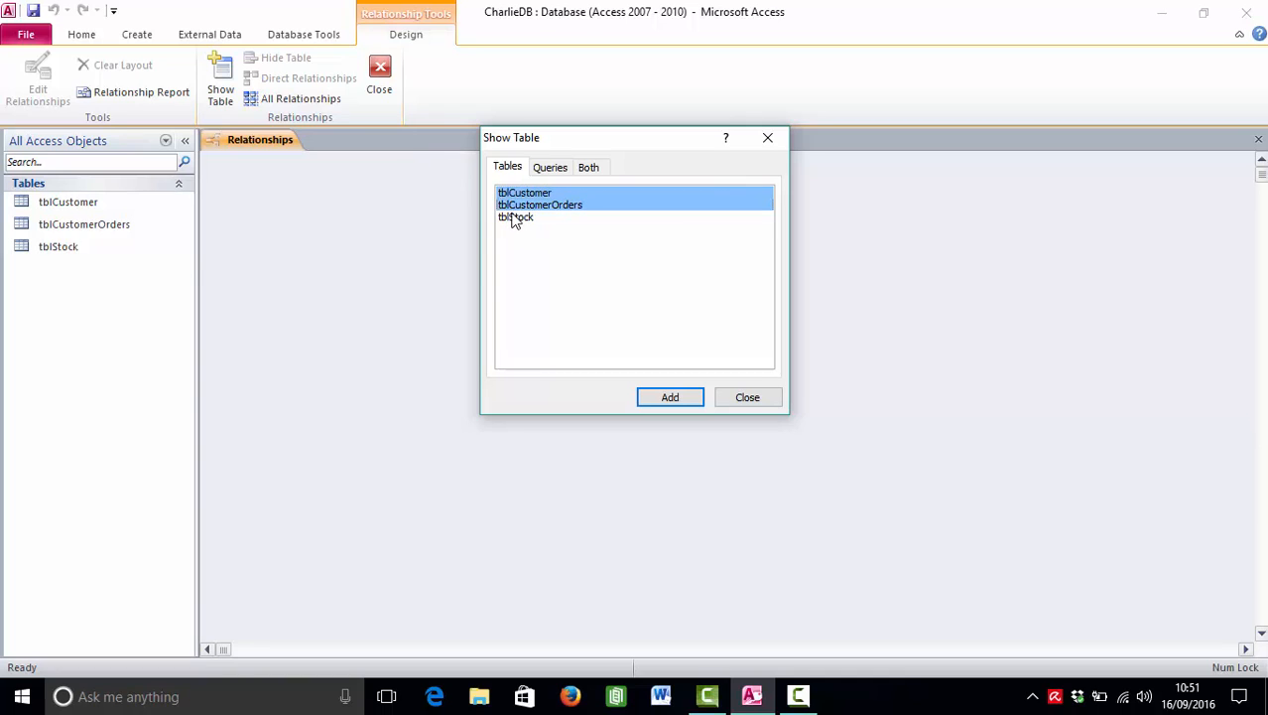
pyautogui.click(670, 399)
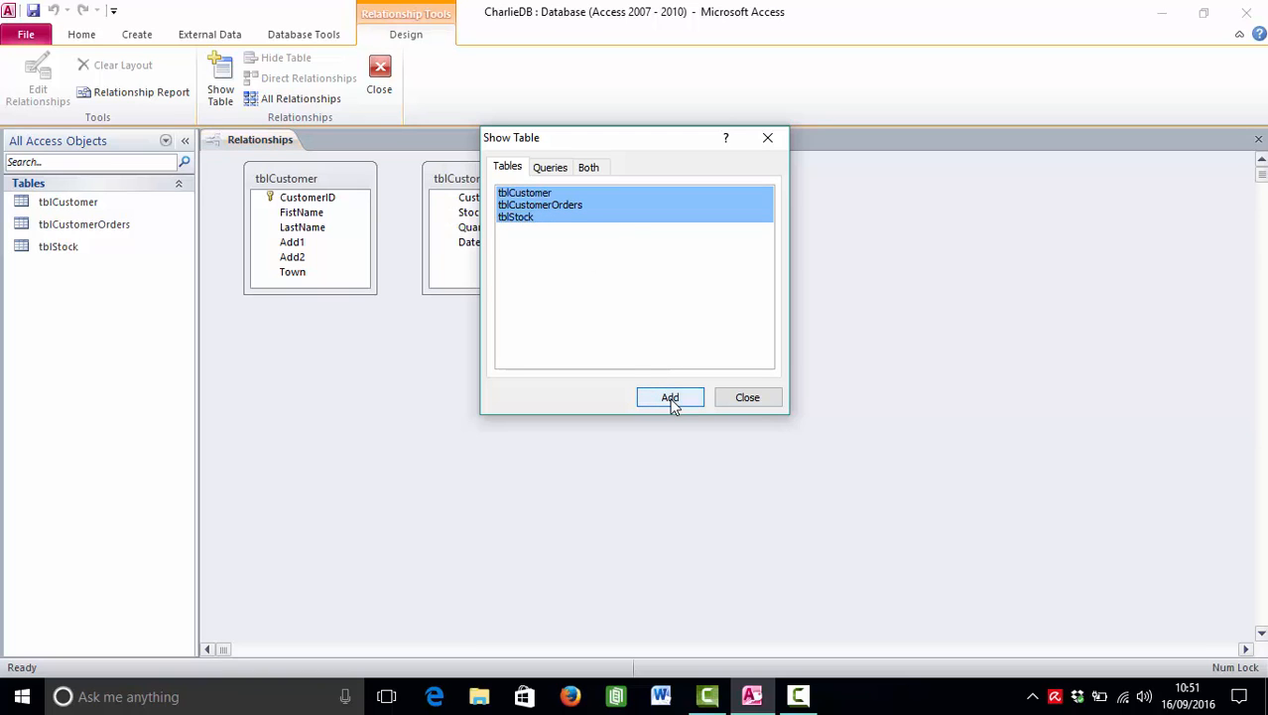
pyautogui.click(748, 398)
# - Rearrange the relationship layout, moving tblCustomerOrders below the other two tables and tblStock farther away from tblCustomer
pyautogui.click(520, 186)
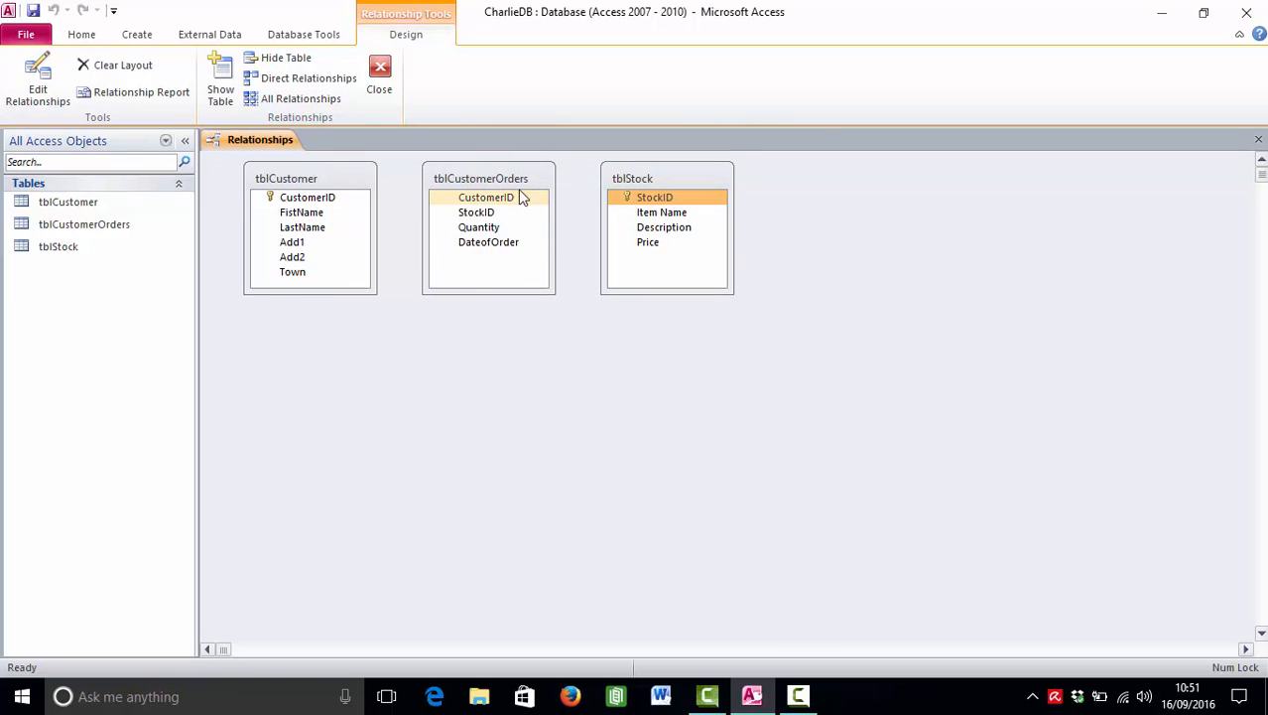
pyautogui.moveTo(512, 185); pyautogui.dragTo(543, 335)
pyautogui.moveTo(681, 180); pyautogui.dragTo(749, 227)
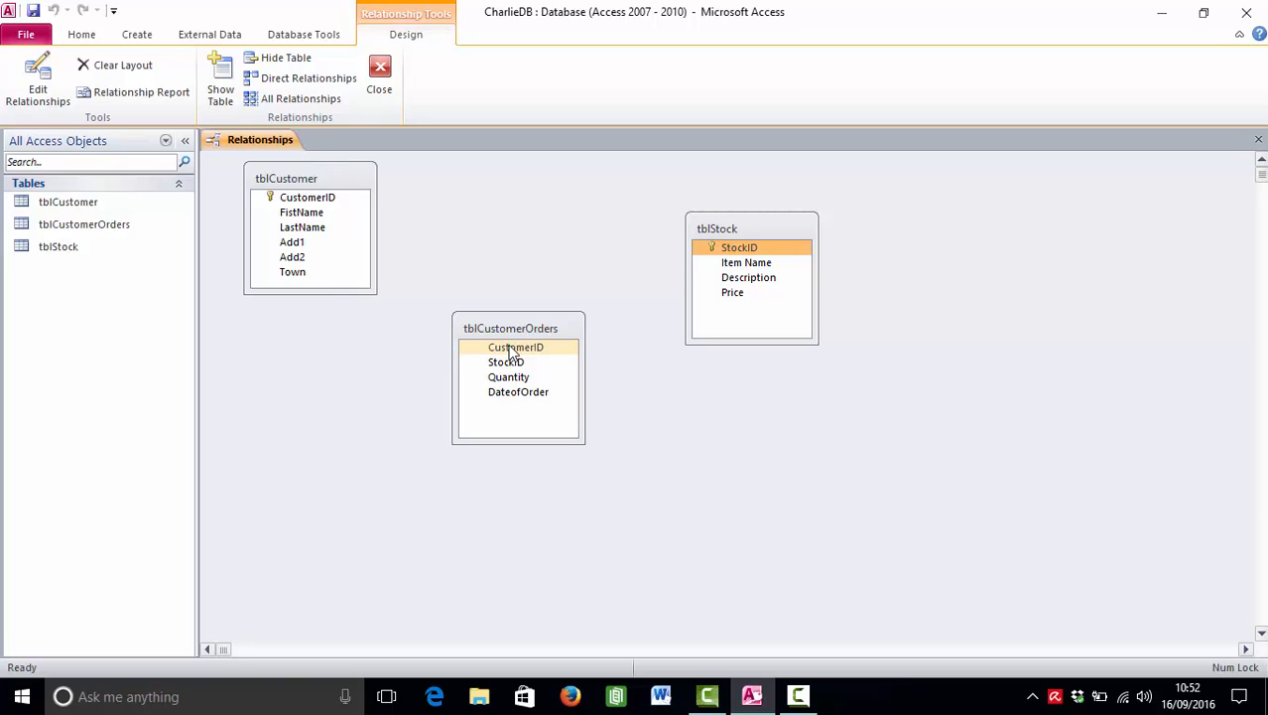
# - Create a one-to-many relationship from CustomerID in tblCustomer to CustomerID in tblCustomerOrders, enforcing referential integrity
pyautogui.click(317, 197)
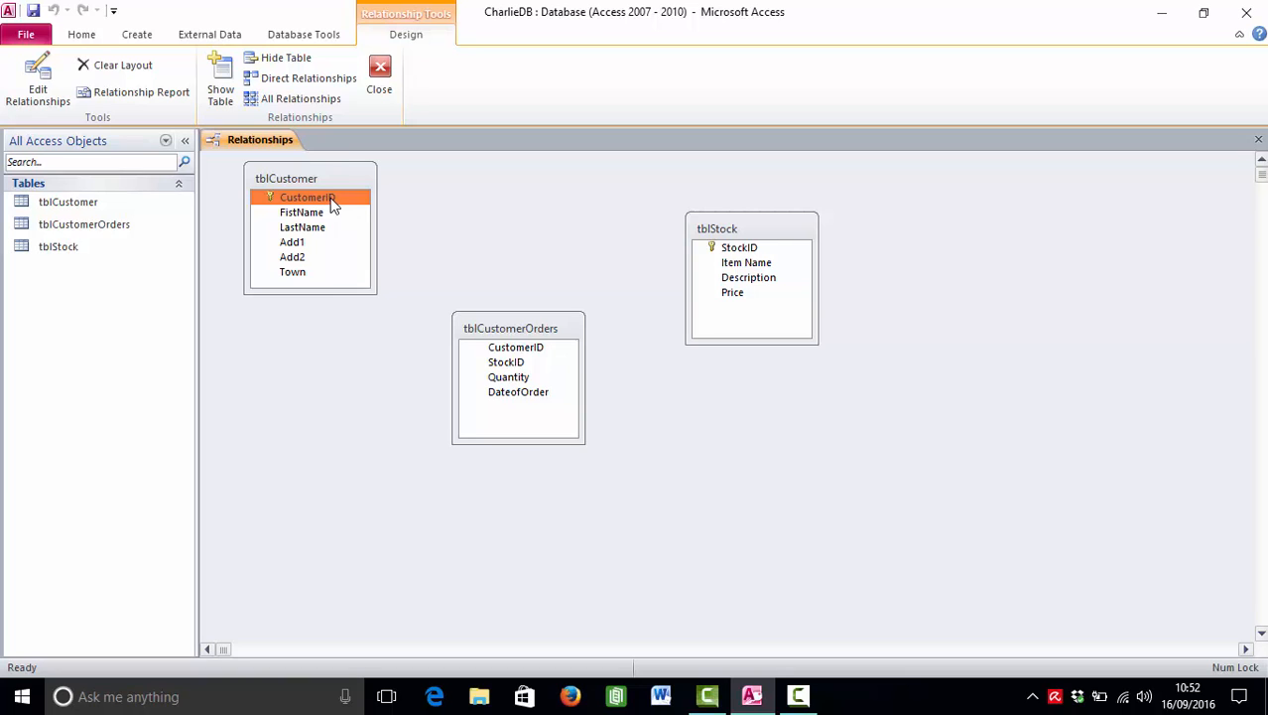
pyautogui.moveTo(335, 202); pyautogui.dragTo(501, 354)
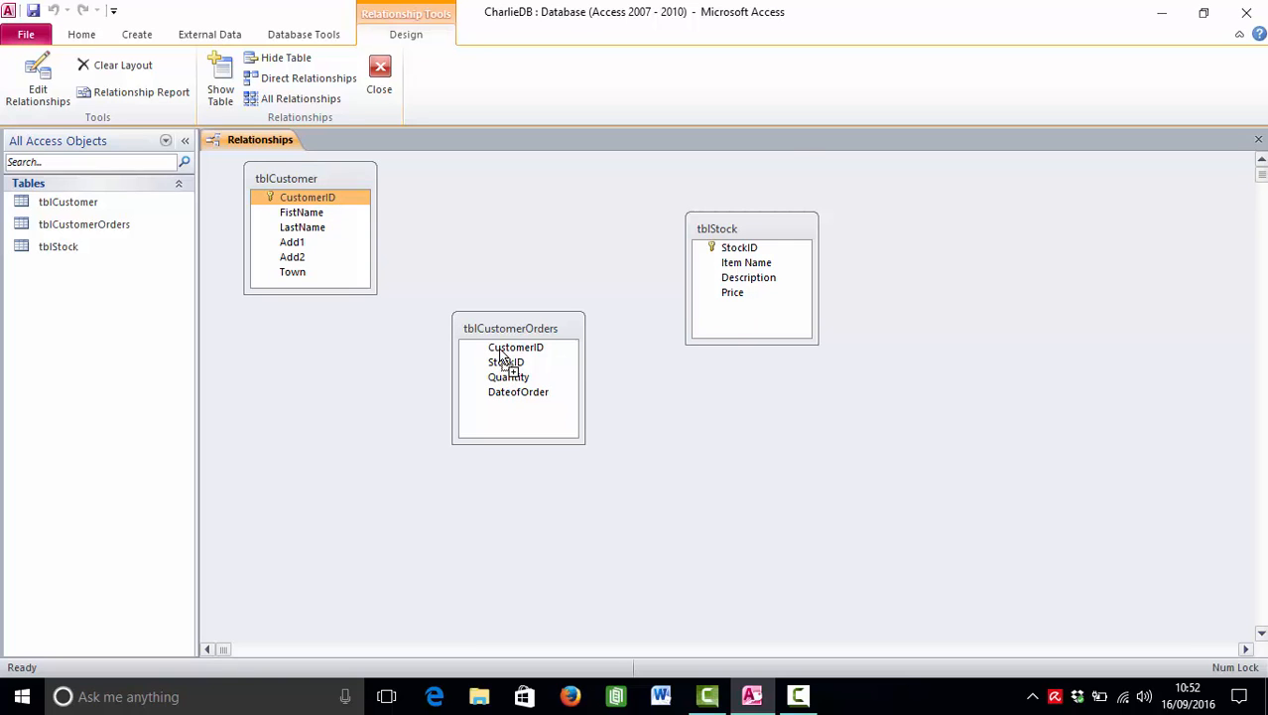
pyautogui.moveTo(501, 353); pyautogui.dragTo(503, 358)
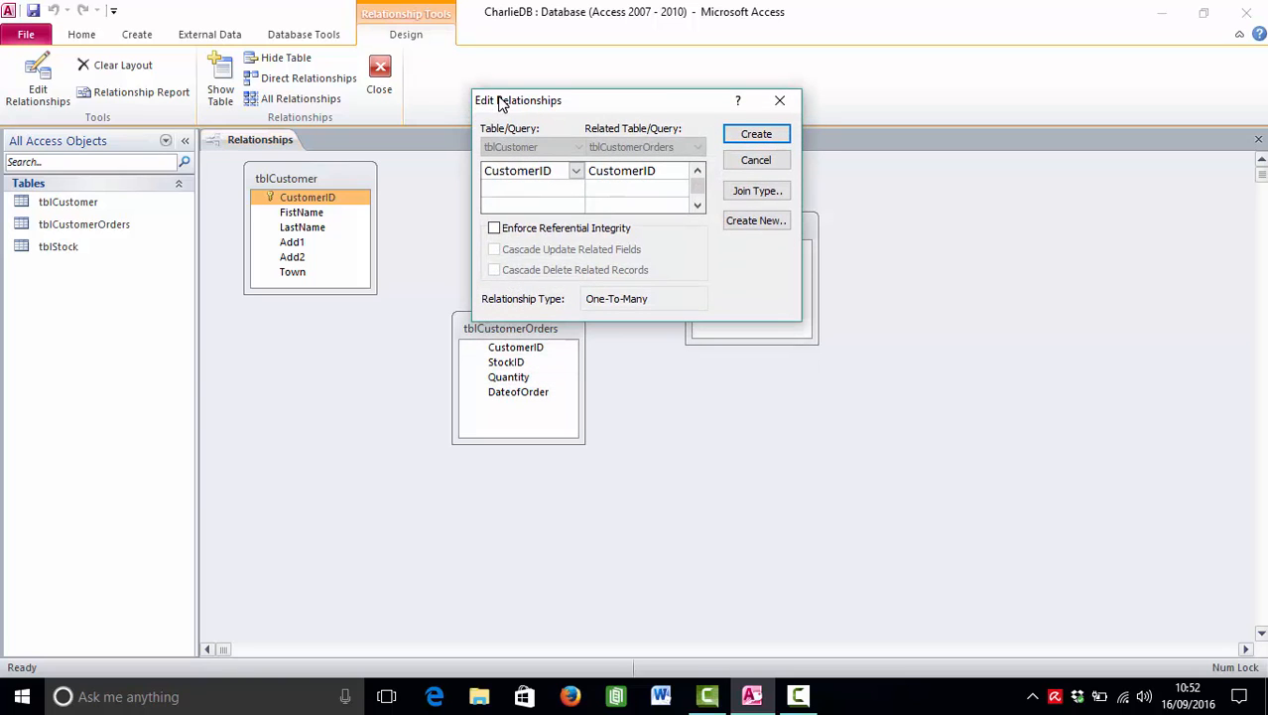
pyautogui.moveTo(499, 159); pyautogui.dragTo(501, 103)
pyautogui.click(494, 229)
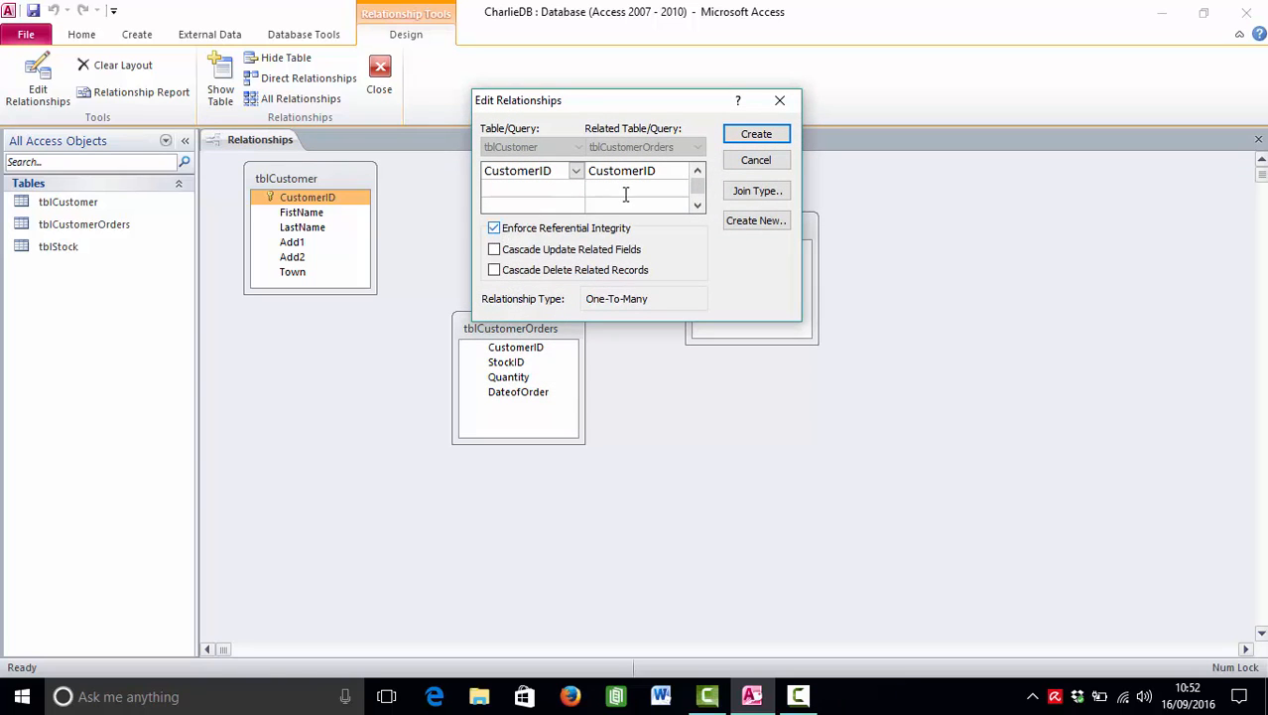
pyautogui.click(756, 135)
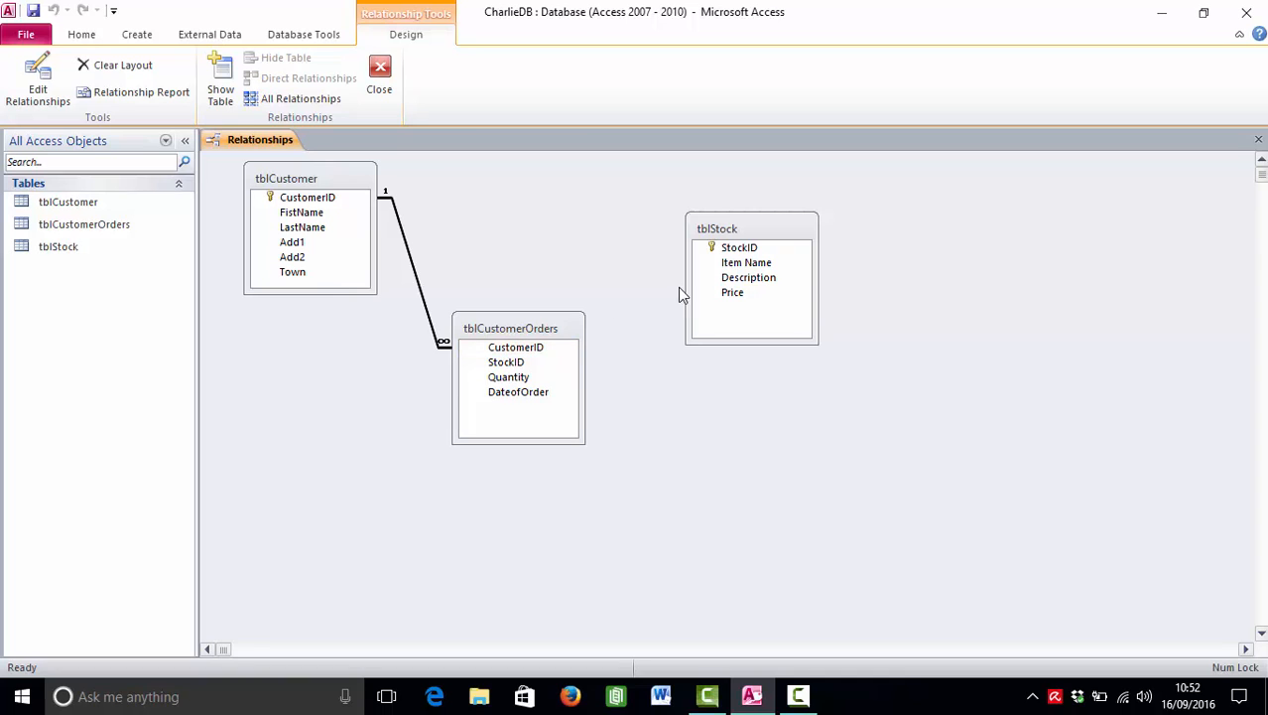
# - Create a one-to-many relationship from StockID in tblStock to StockID in tblCustomerOrders, enforcing referential integrity
pyautogui.click(746, 250)
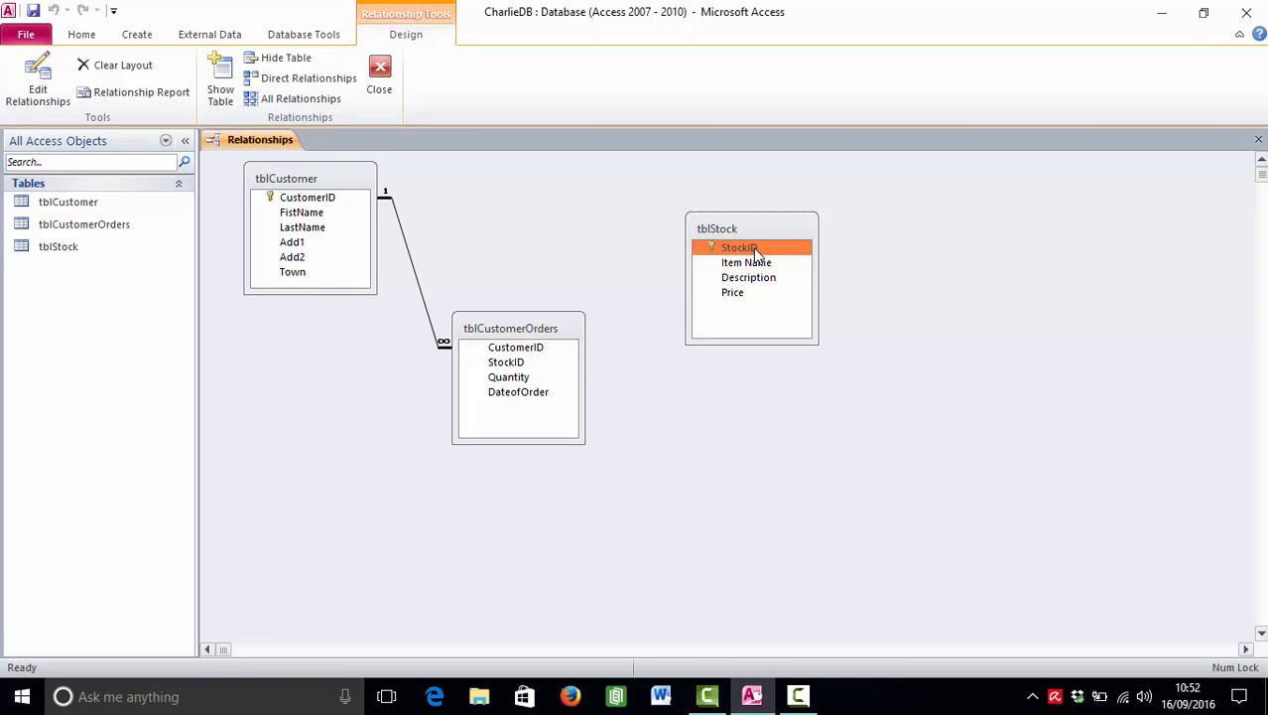
pyautogui.moveTo(756, 254); pyautogui.dragTo(520, 368)
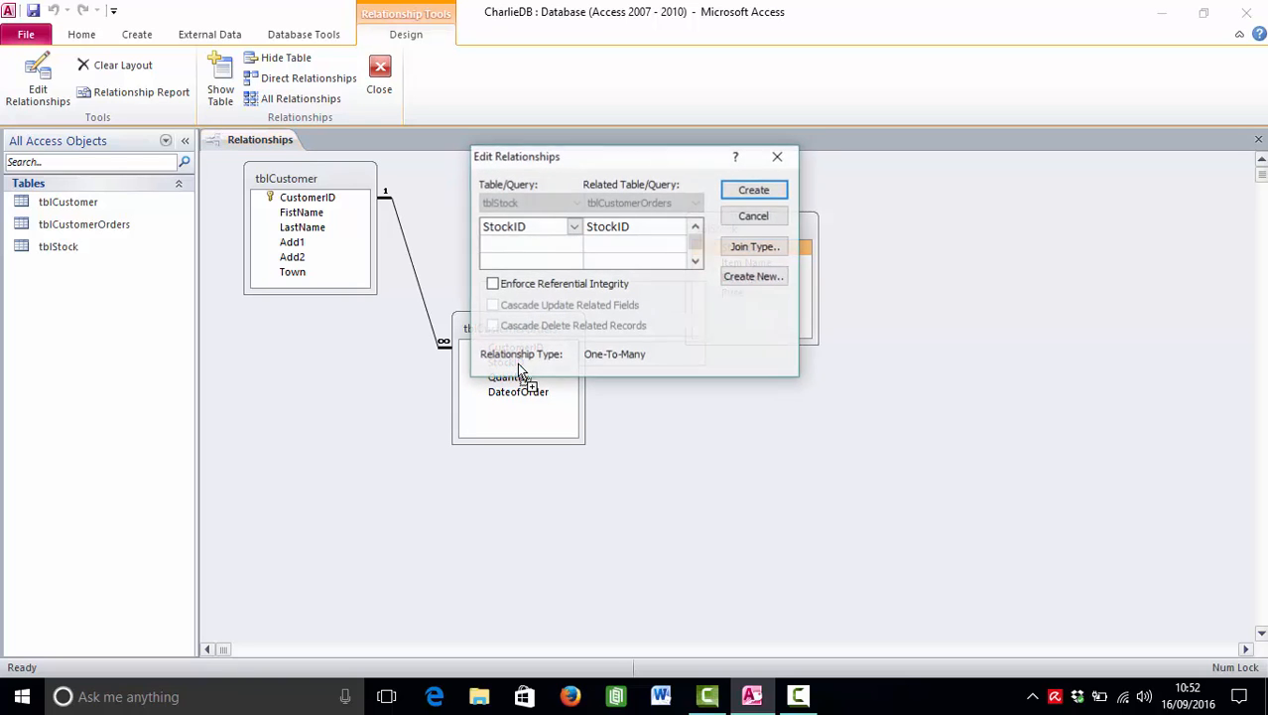
pyautogui.click(493, 285)
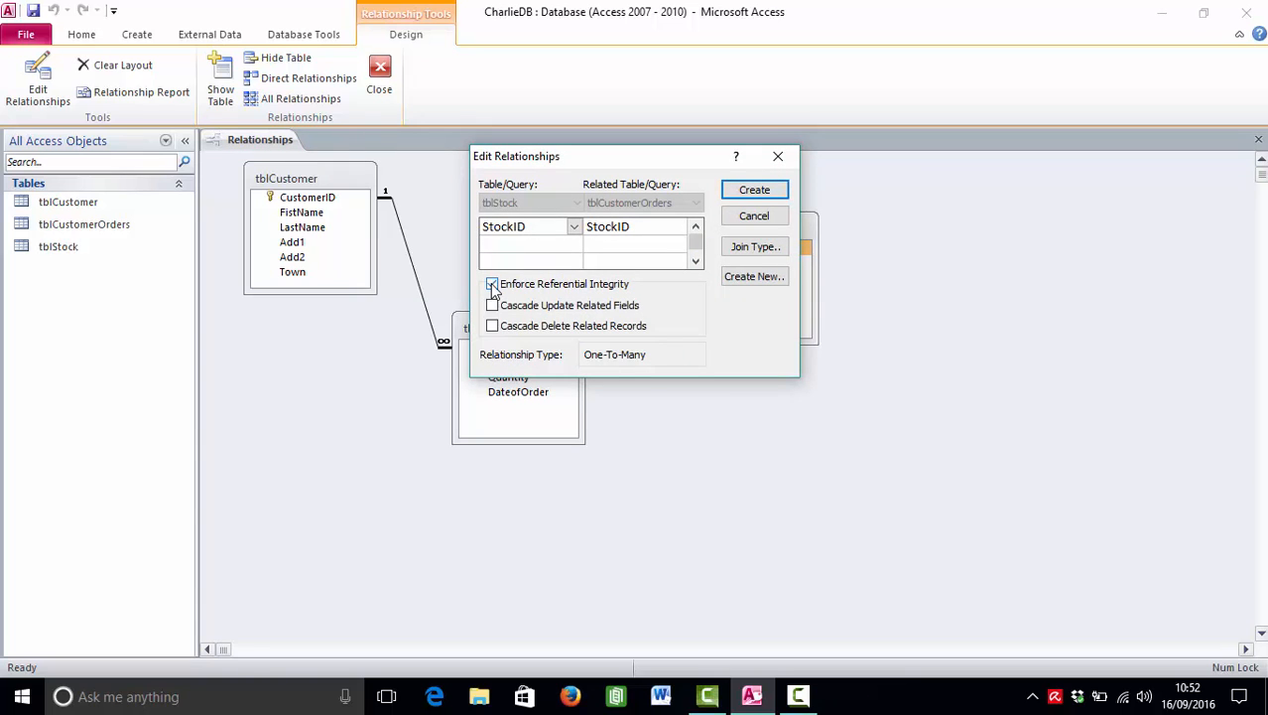
pyautogui.click(755, 191)
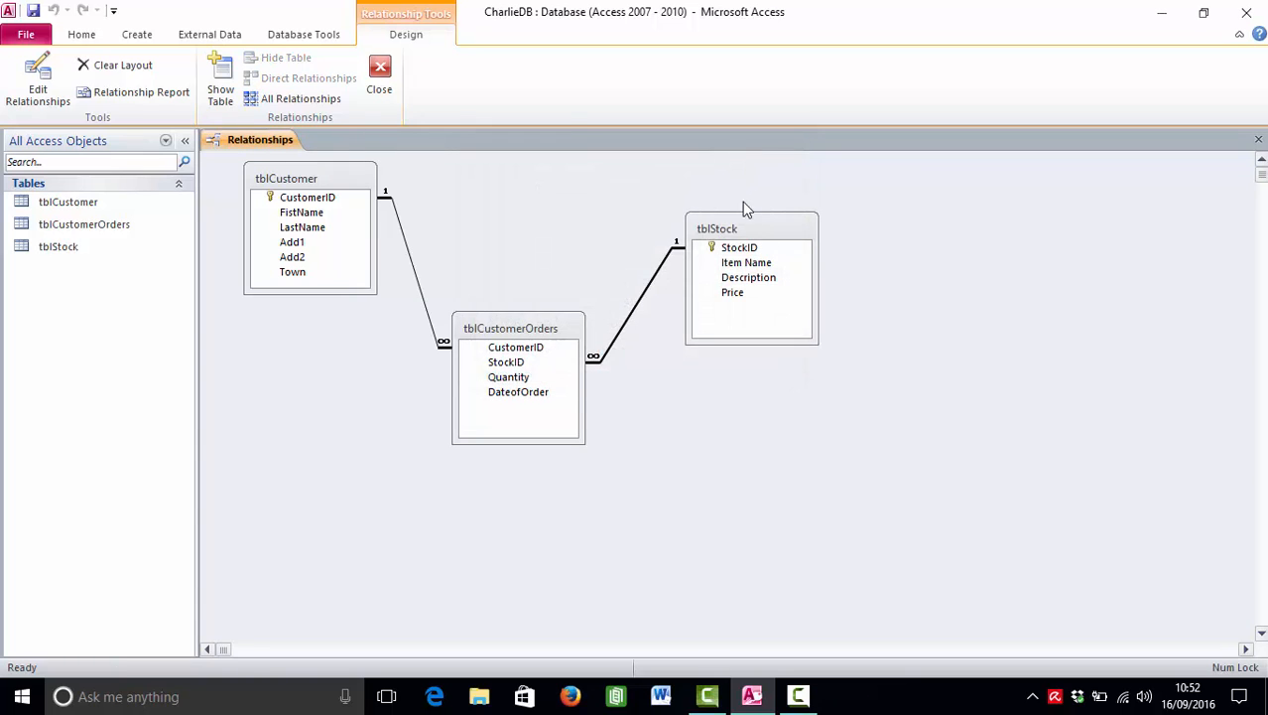
# - Move tblStock slightly up and away from tblCustomerOrders, and close the relationships while saving the layout changes
pyautogui.moveTo(738, 229); pyautogui.dragTo(774, 201)
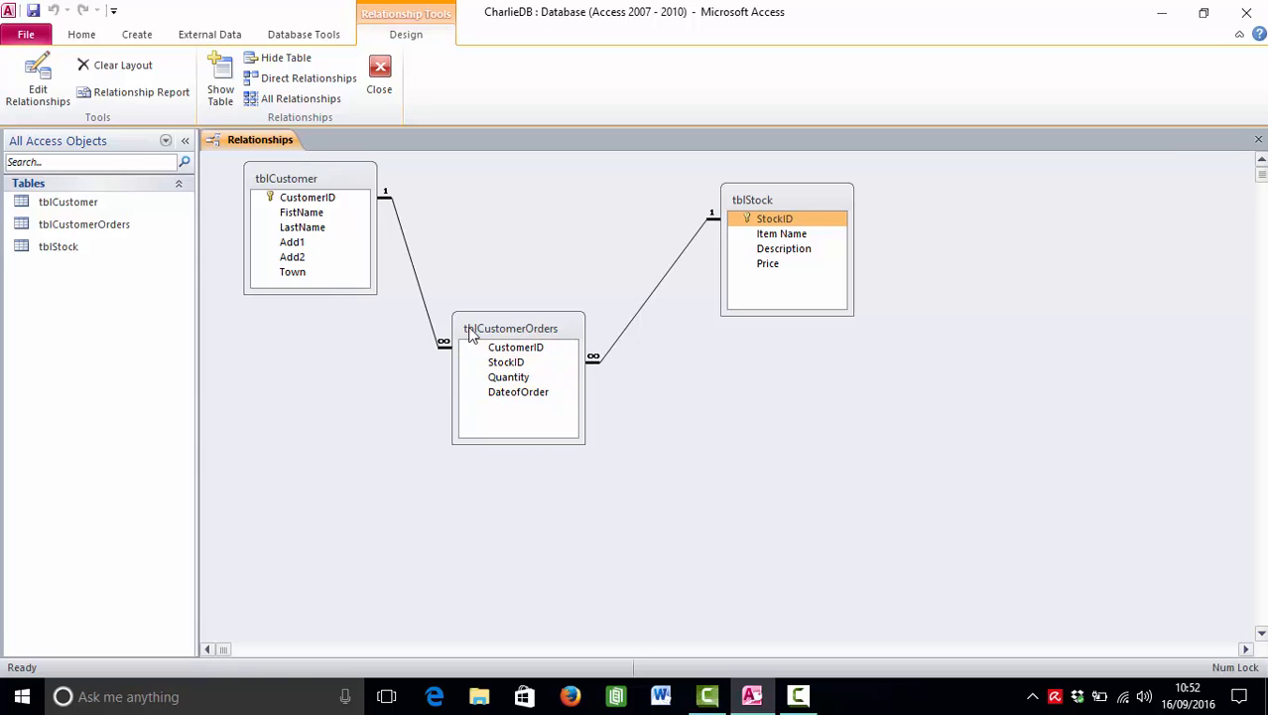
pyautogui.click(377, 85)
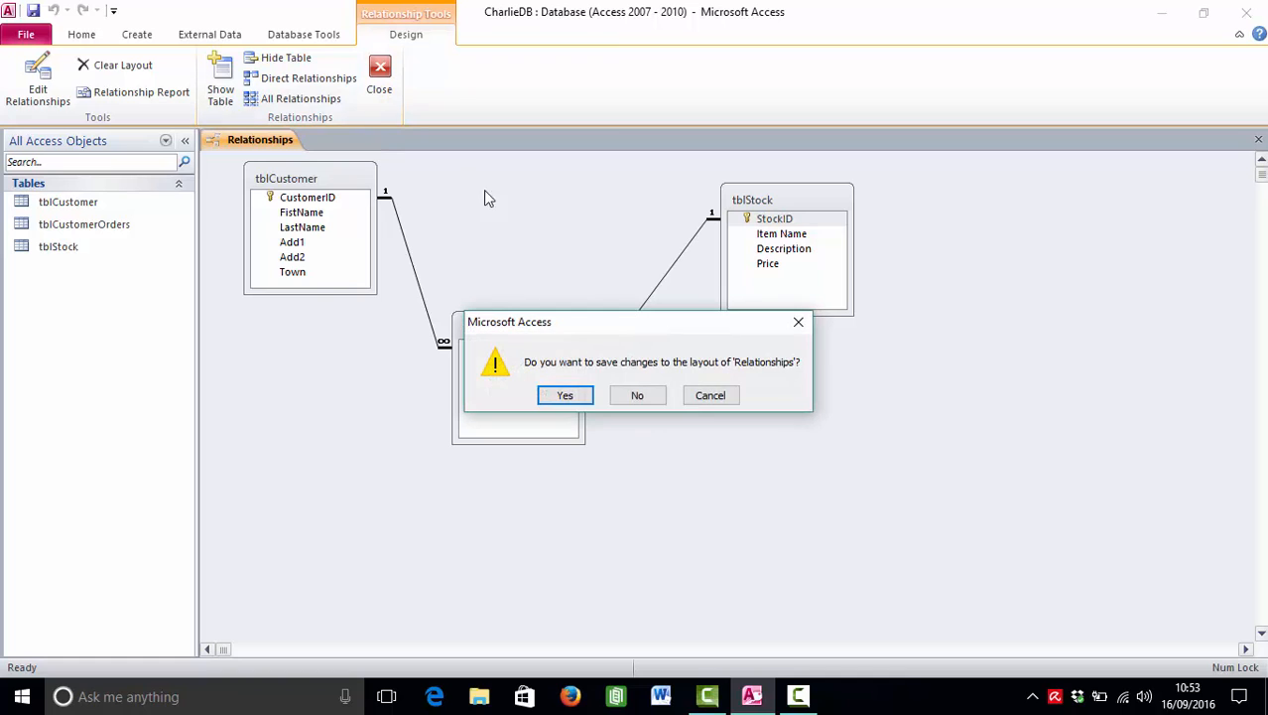
pyautogui.click(563, 396)
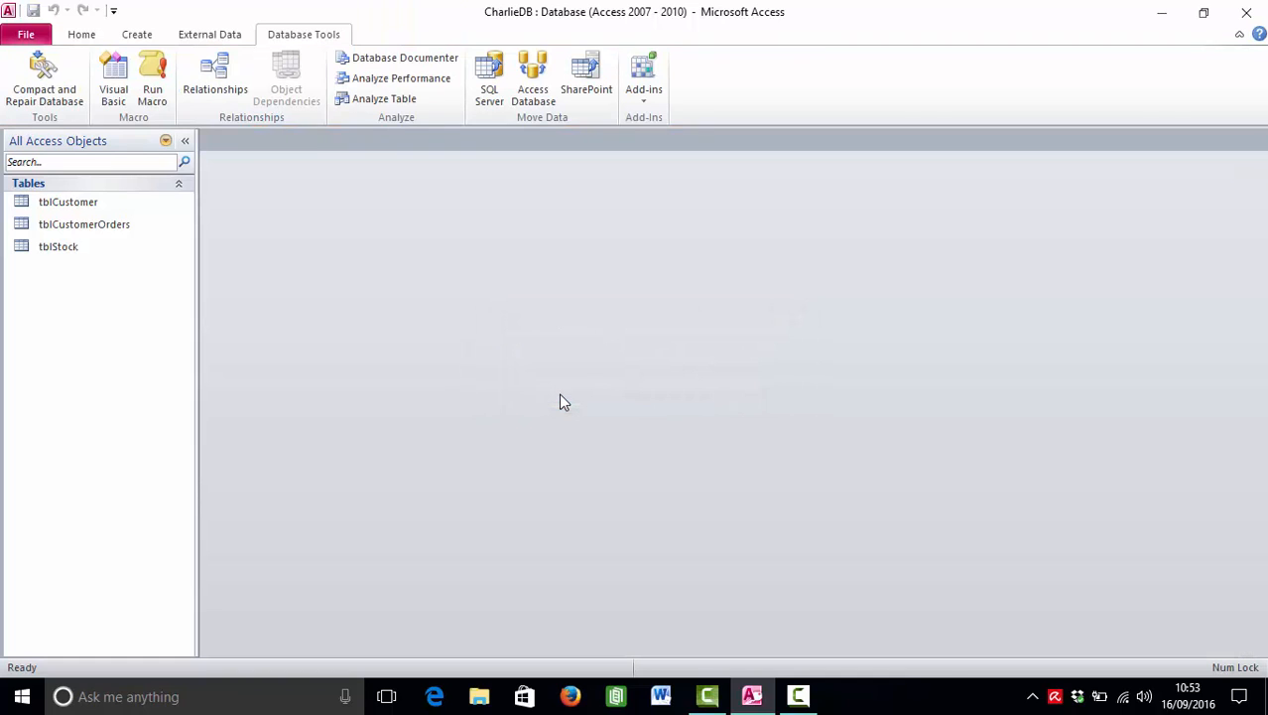
# - Open tblCustomer and add a record with the customer's first name and last name
pyautogui.doubleClick(86, 203)
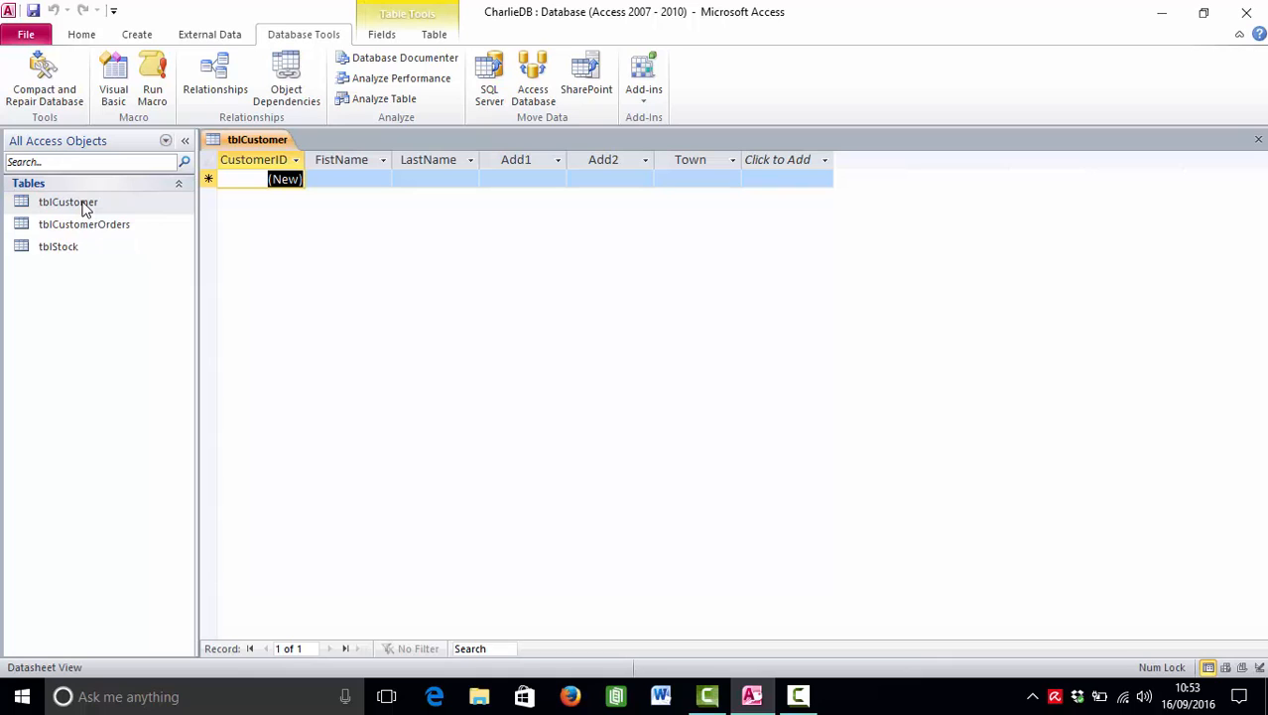
pyautogui.click(358, 177)
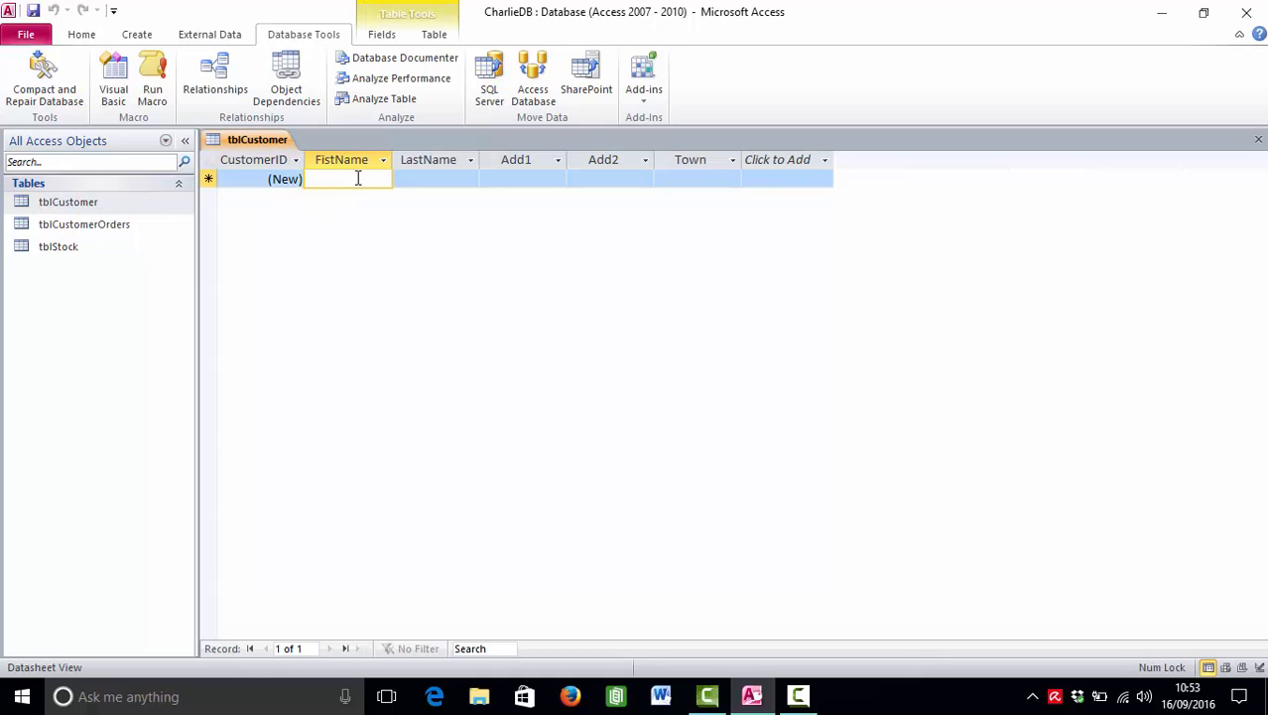
pyautogui.write('Charlie')
pyautogui.press('Tab')
pyautogui.write('B')
pyautogui.press('Tab')
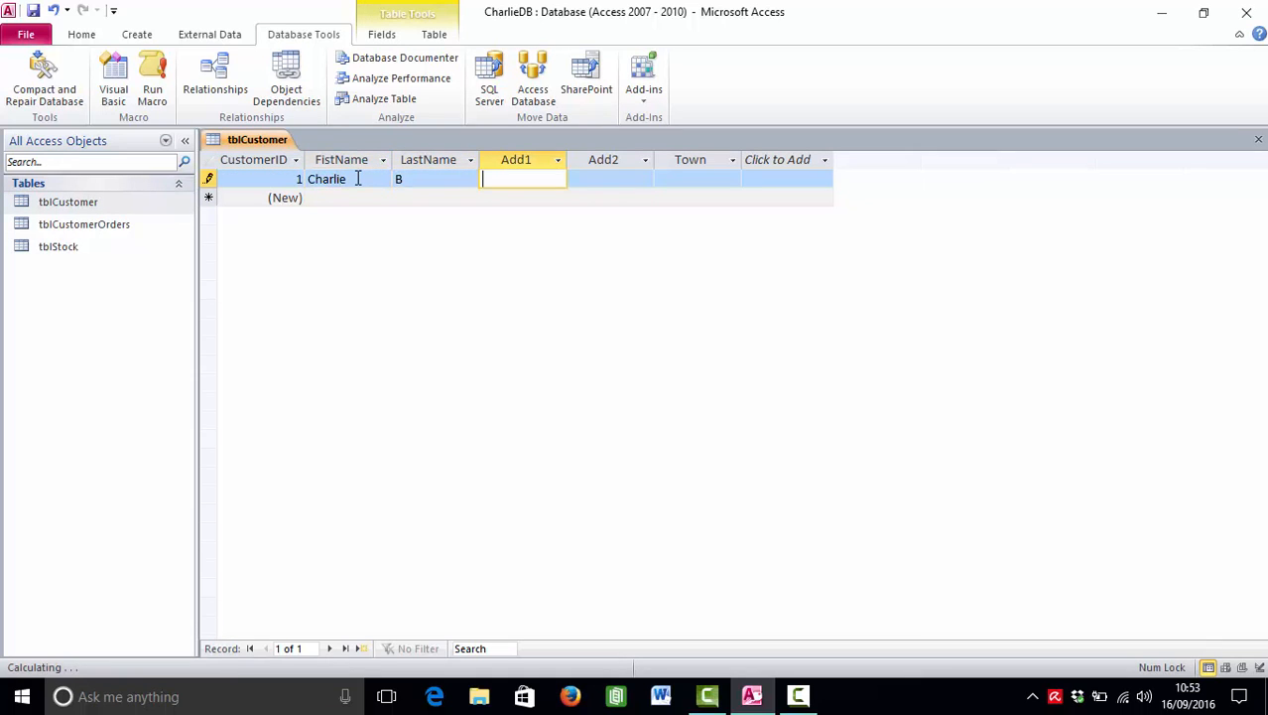
# - Save the tblCustomer table and close it
pyautogui.rightClick(248, 143)
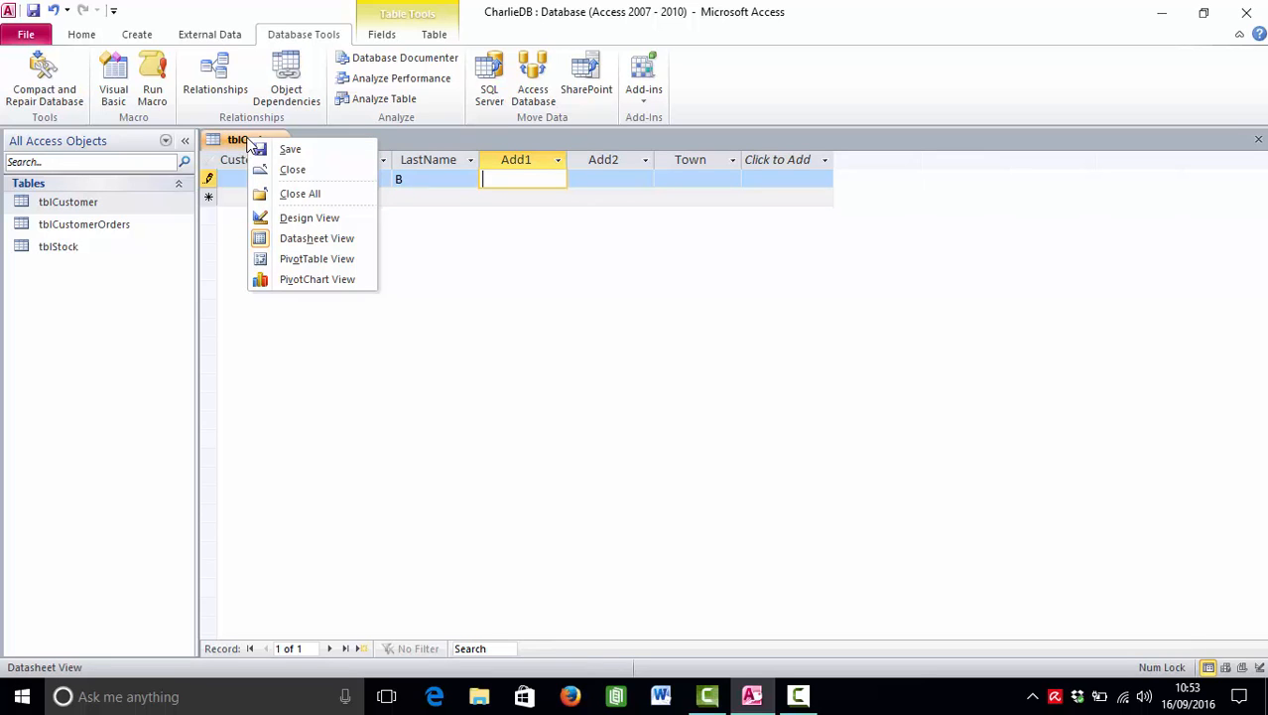
pyautogui.click(278, 149)
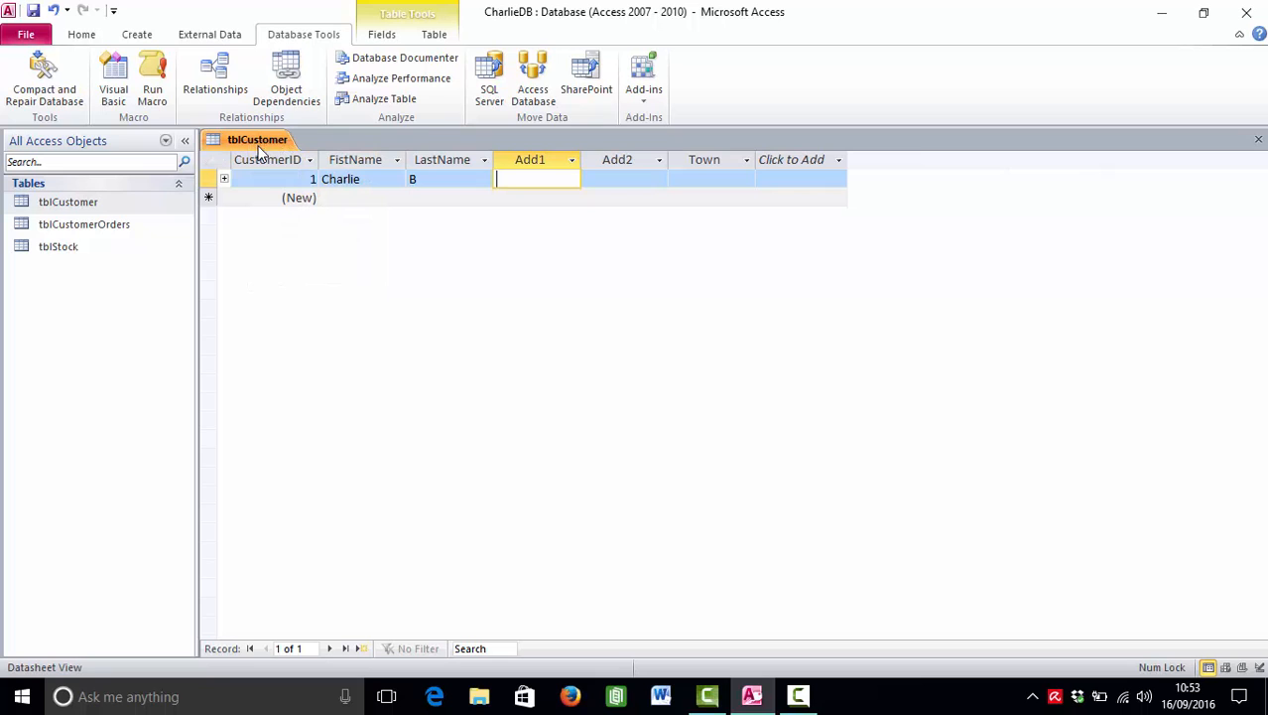
pyautogui.rightClick(256, 142)
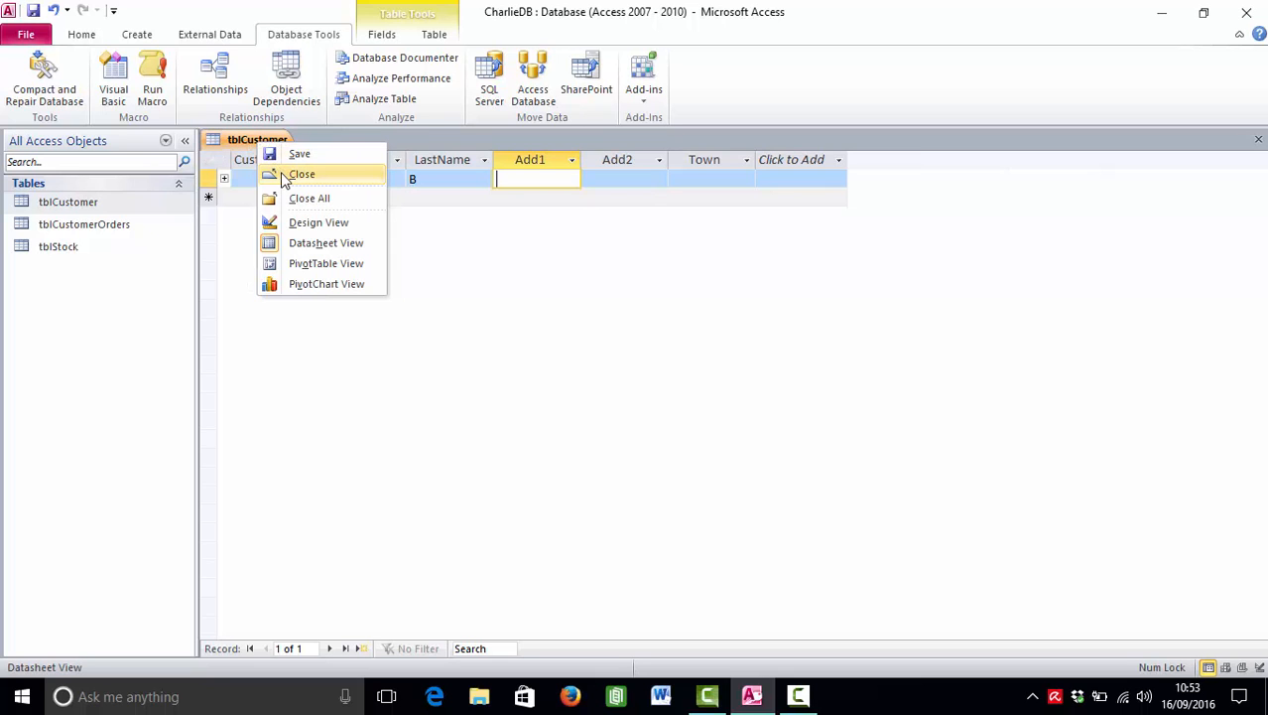
pyautogui.click(285, 177)
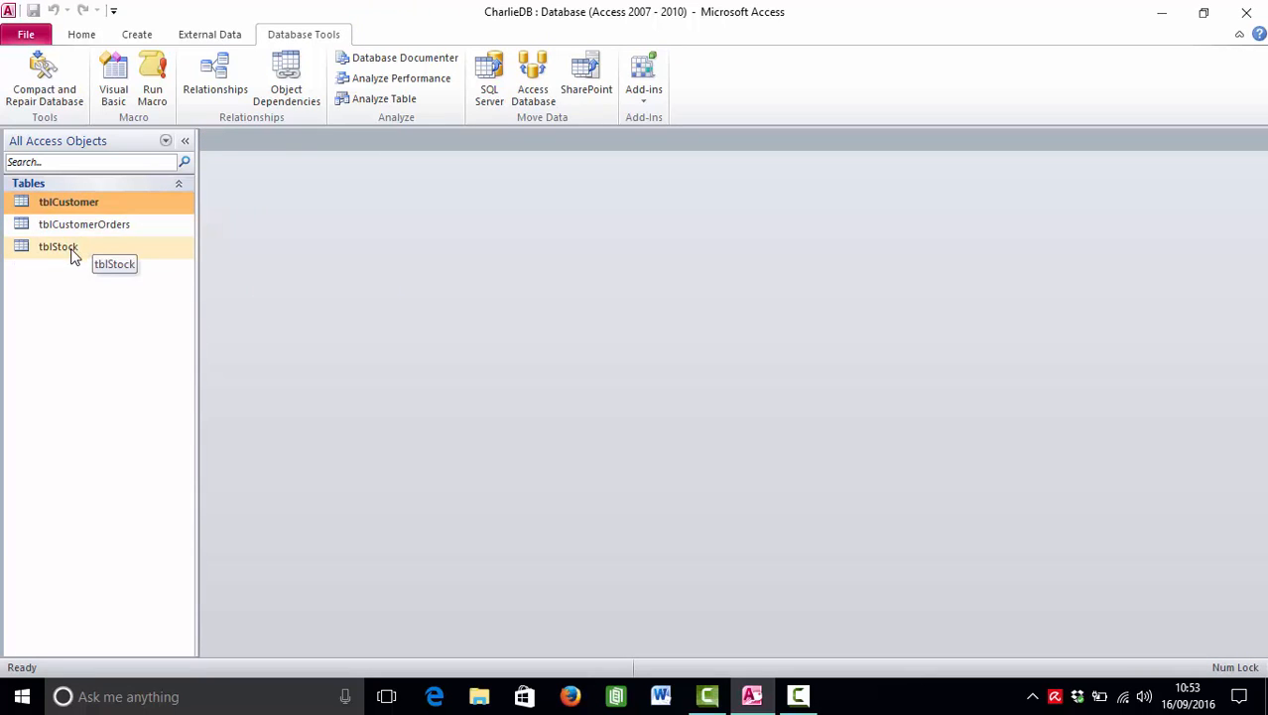
# - Open tblStock and add a record with item name Chair, description Very nice and price £200
pyautogui.doubleClick(70, 250)
pyautogui.click(325, 179)
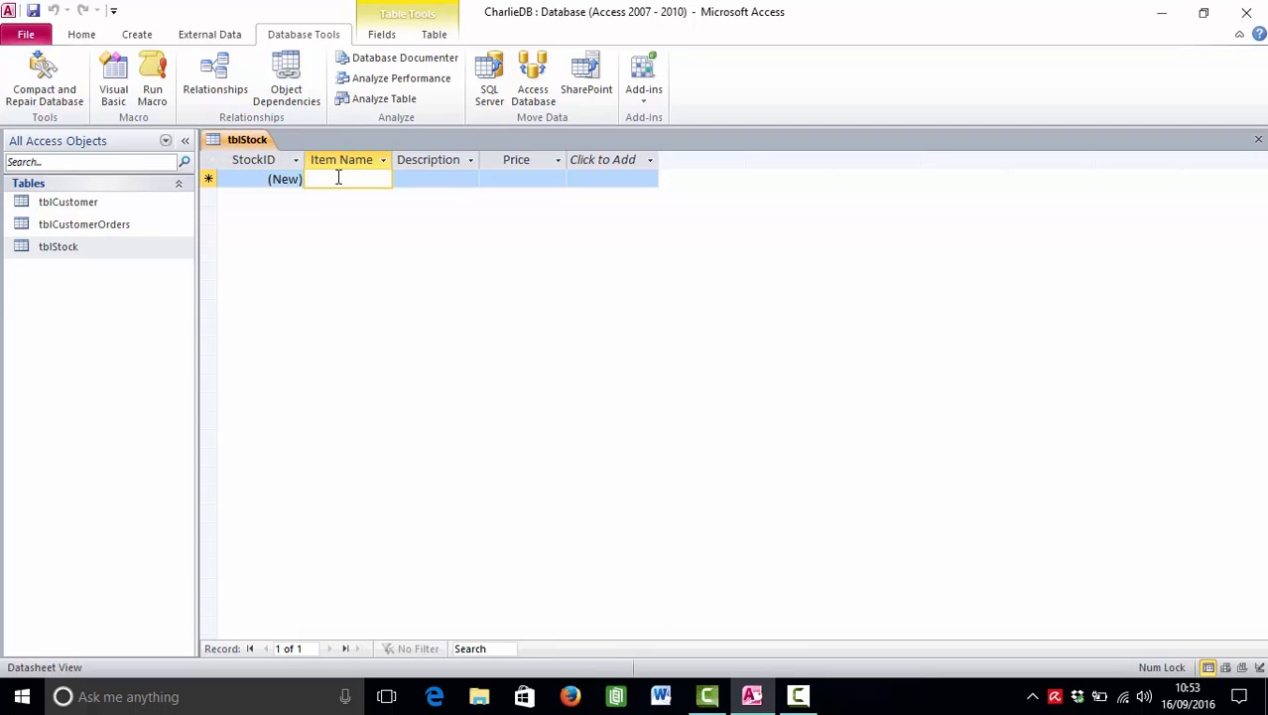
pyautogui.write('Chair')
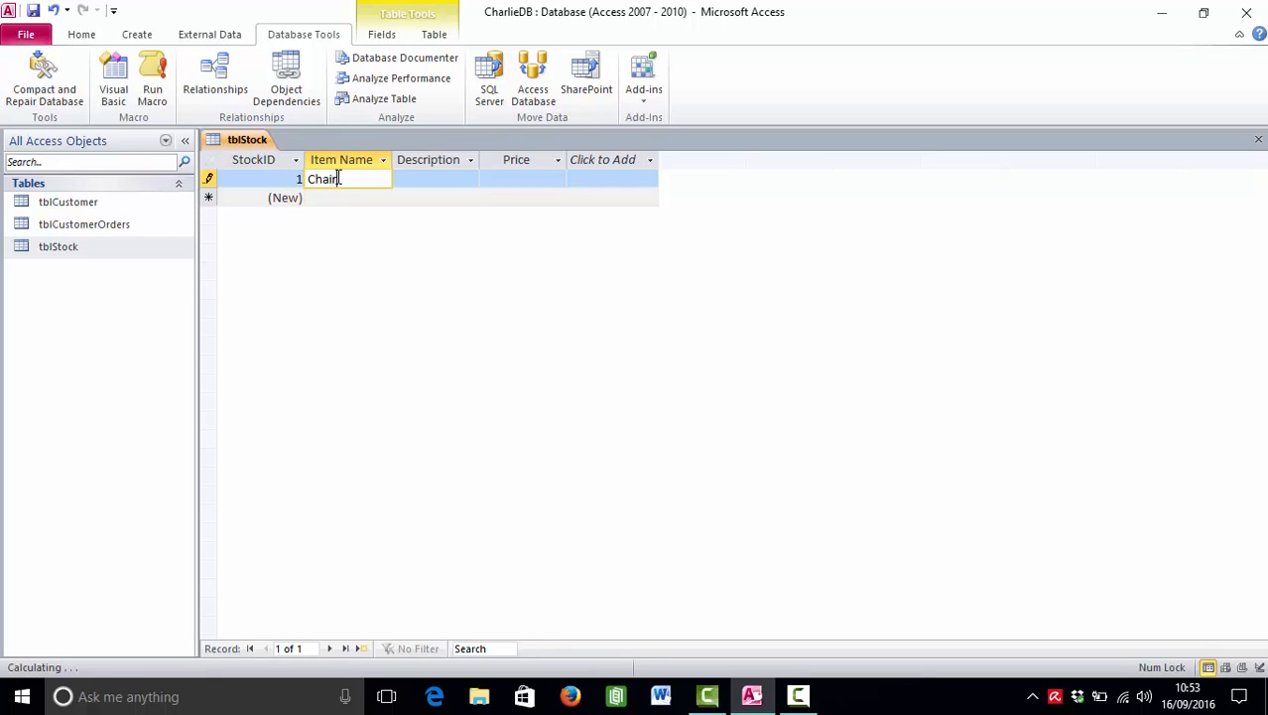
pyautogui.press('Tab')
pyautogui.write('Very nice')
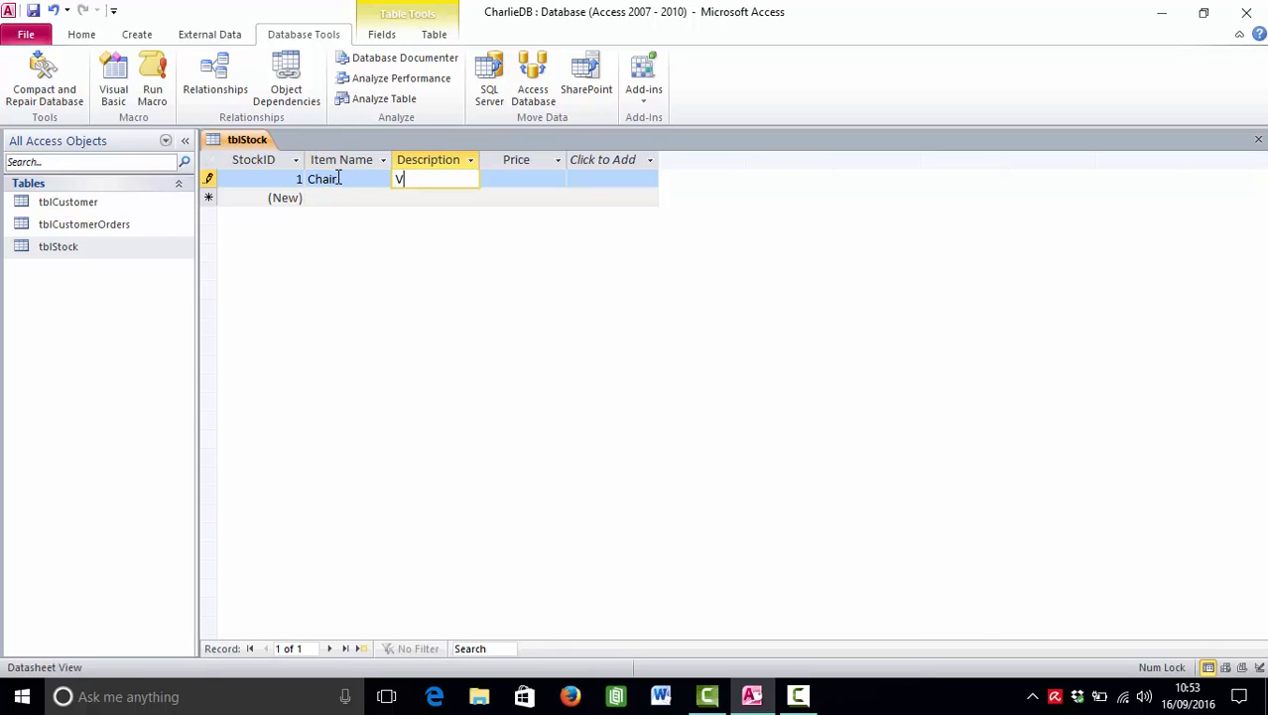
pyautogui.press('Tab')
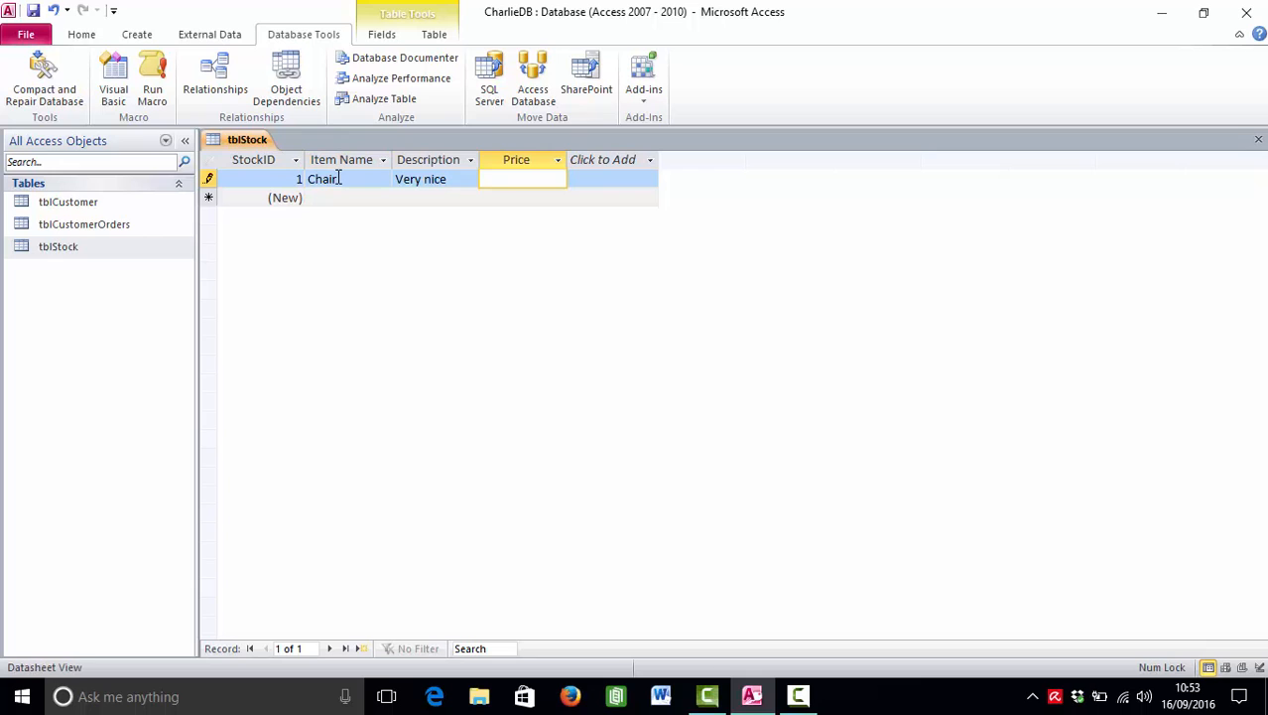
pyautogui.write('£200')
pyautogui.press('Tab')
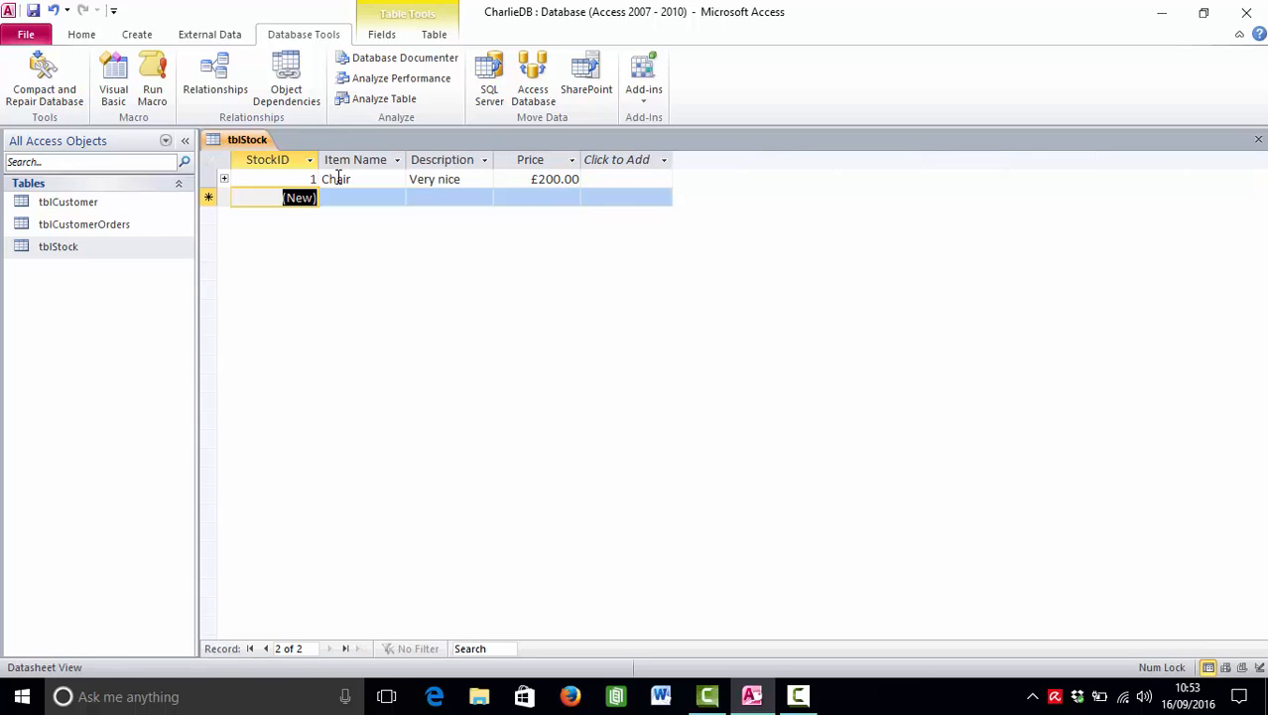
# - Add a second stock record with item name Table, description Also nice and price 400
pyautogui.press('Tab')
pyautogui.write('Table')
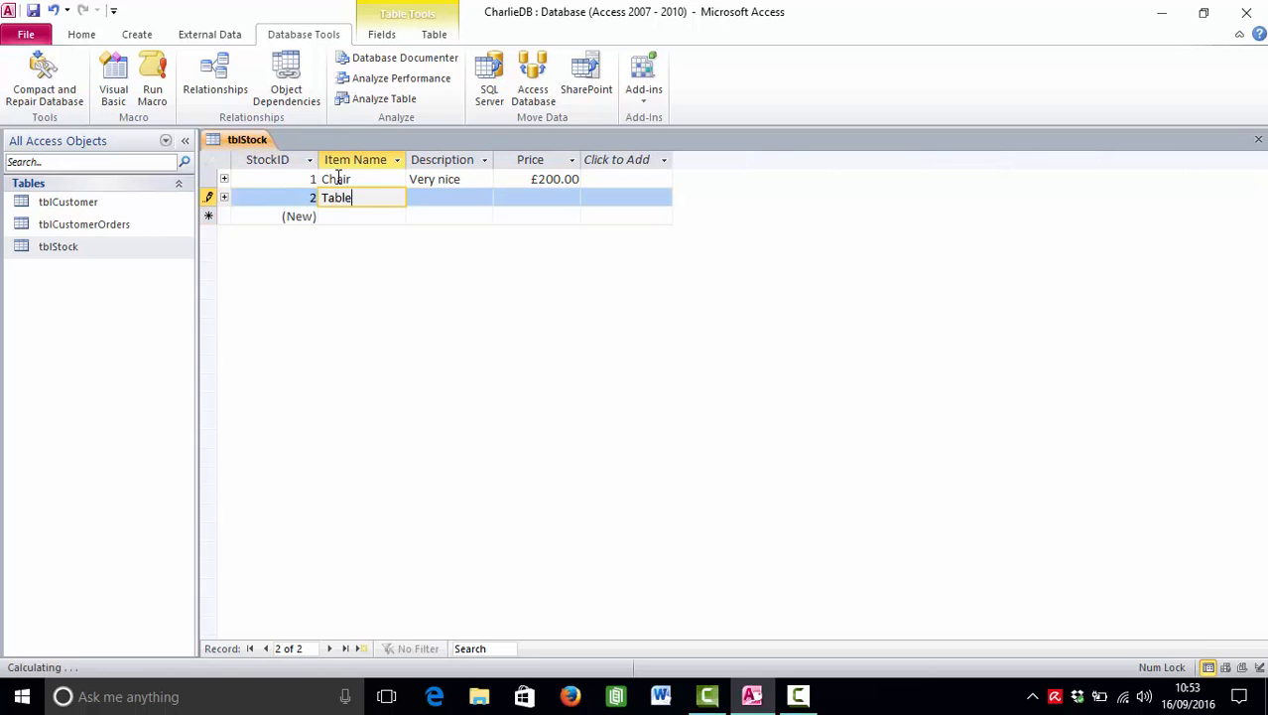
pyautogui.press('Tab')
pyautogui.write('Also nice')
pyautogui.press('Tab')
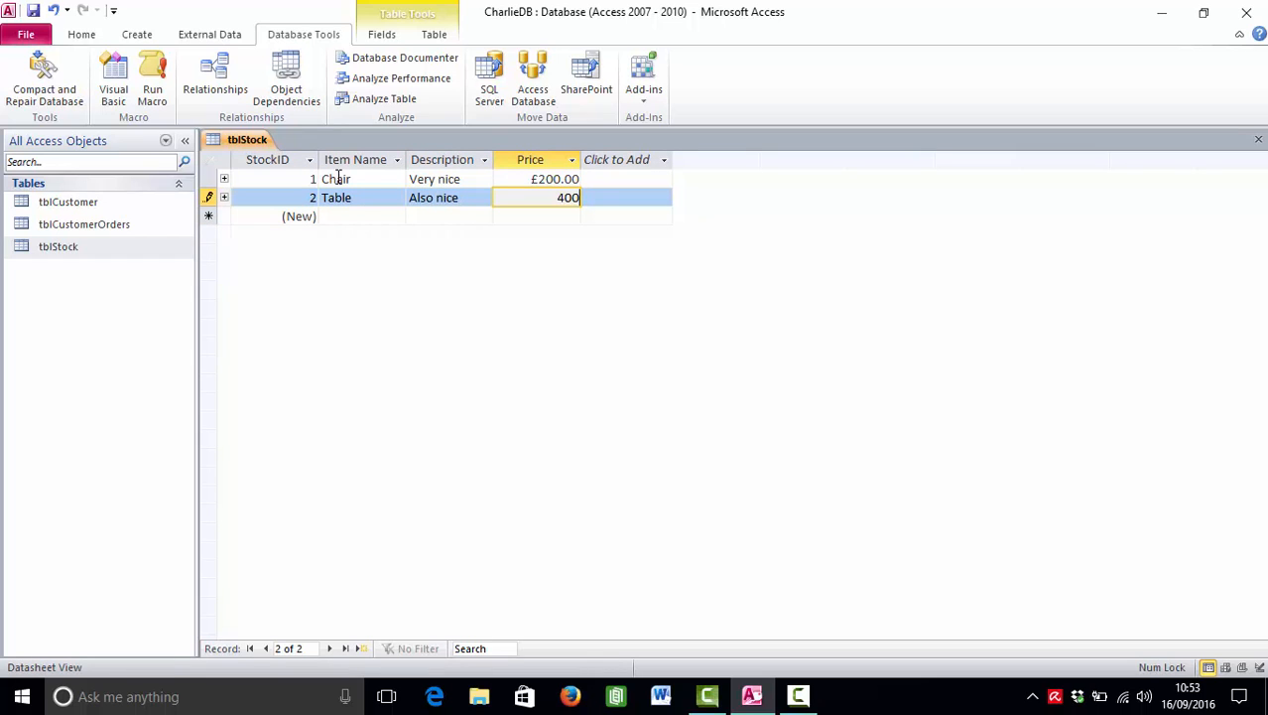
pyautogui.write('400')
pyautogui.press('Tab')
pyautogui.press('Tab')
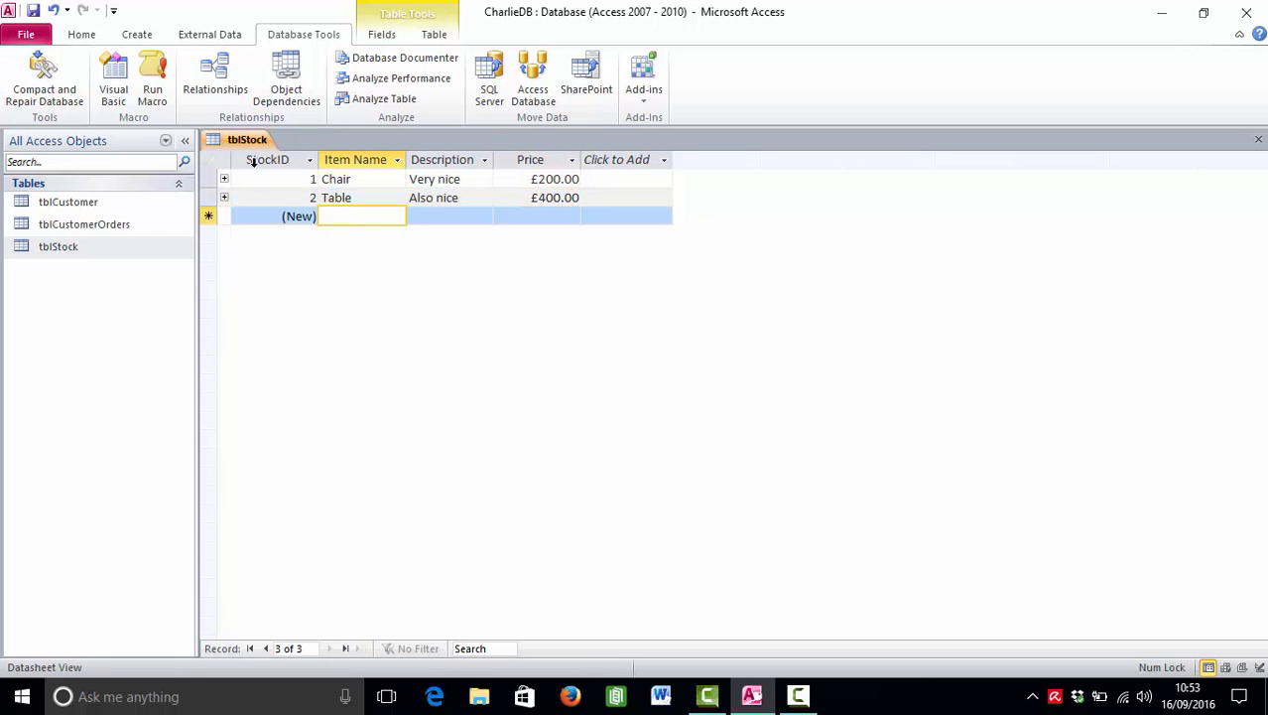
# - Save the tblStock table and close it
pyautogui.rightClick(250, 141)
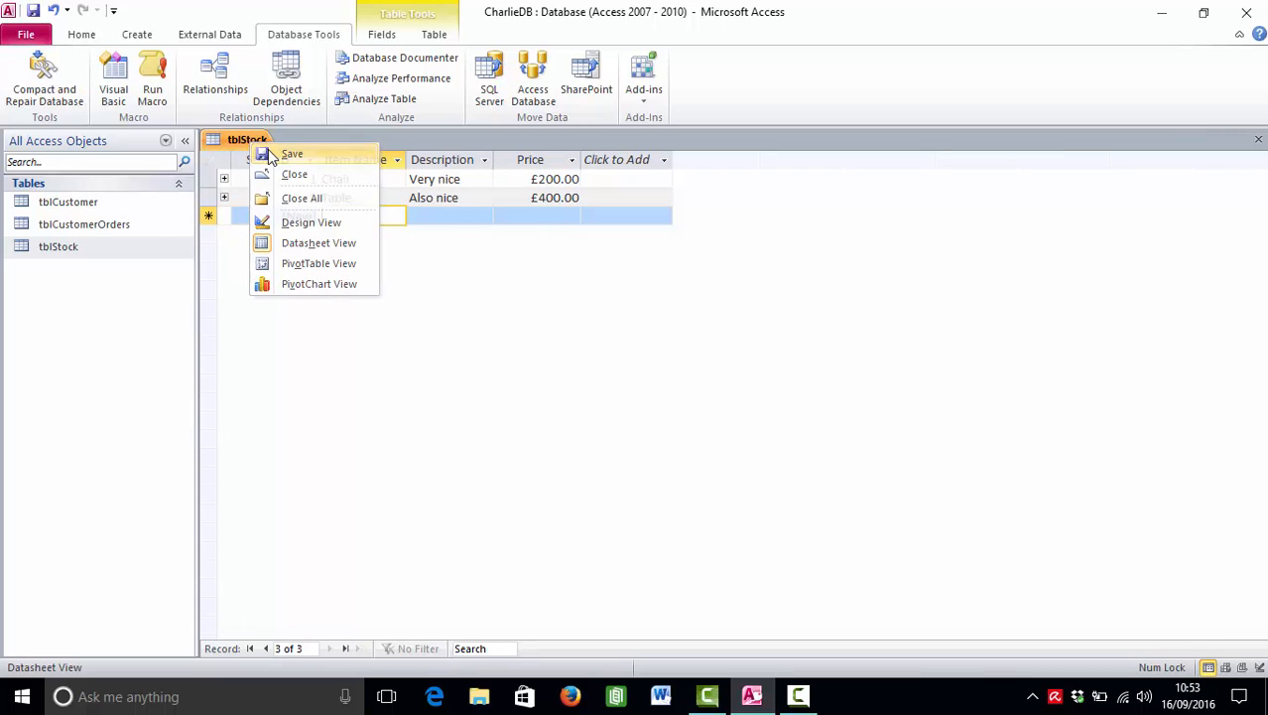
pyautogui.click(269, 156)
pyautogui.rightClick(256, 150)
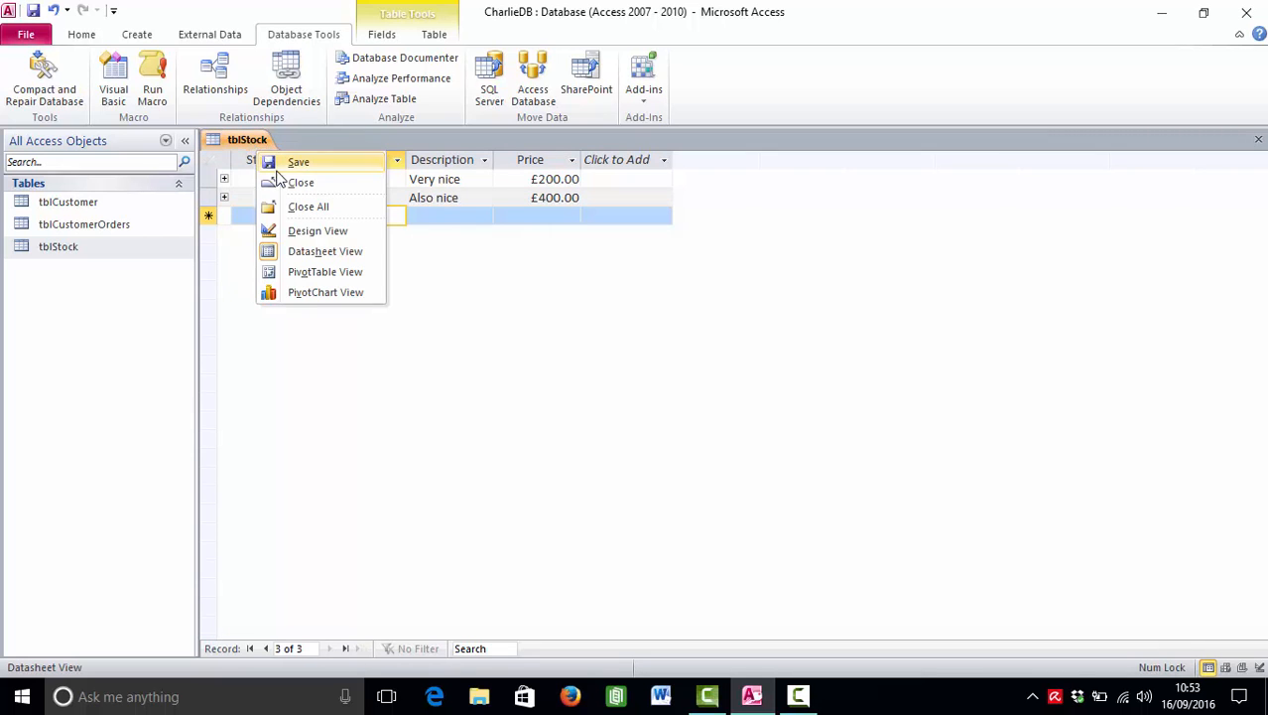
pyautogui.click(292, 181)
# - Open tblCustomerOrders and add an order with CustomerID 1, StockID 1, quantity 2 and order date 08/09/2016
pyautogui.click(97, 231)
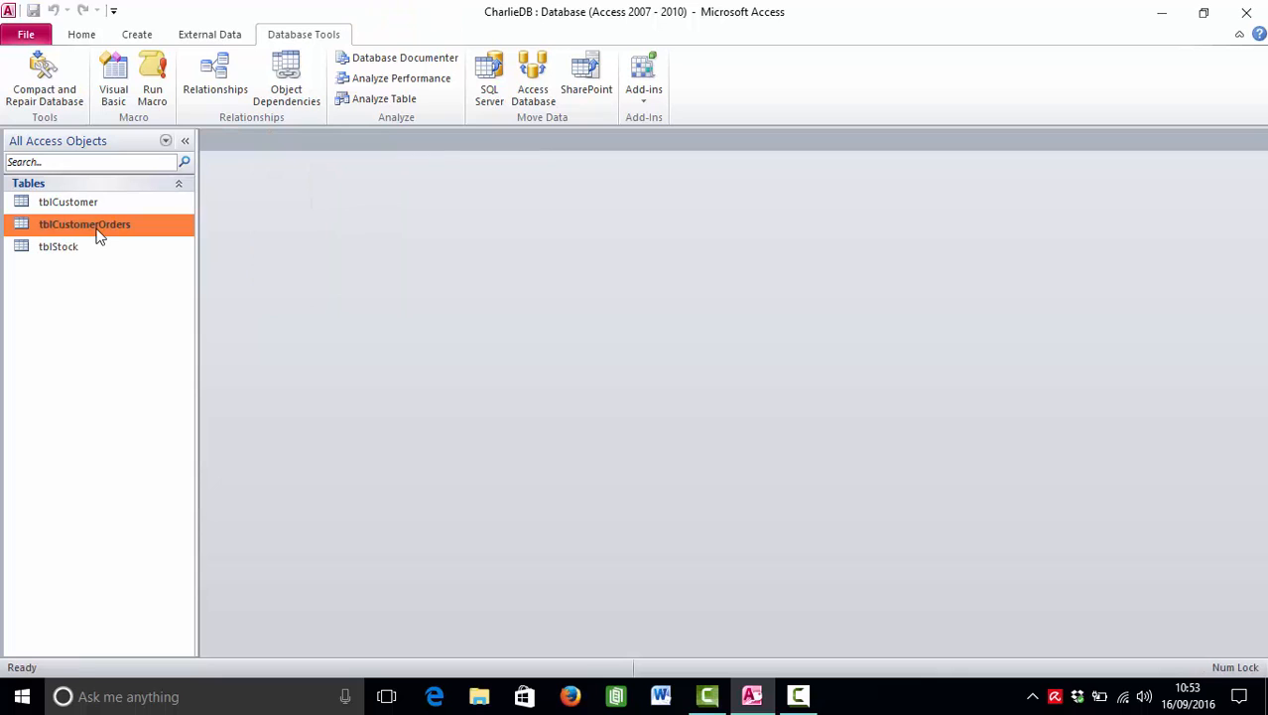
pyautogui.doubleClick(97, 235)
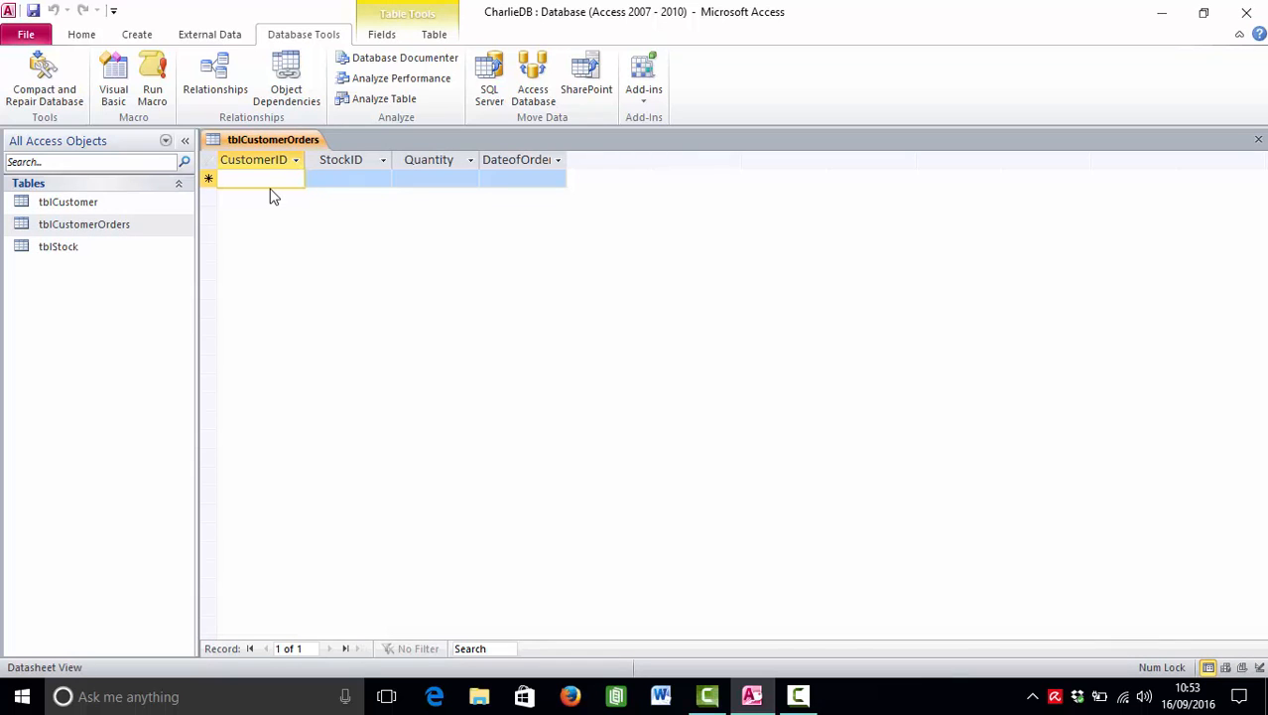
pyautogui.write('1')
pyautogui.press('Tab')
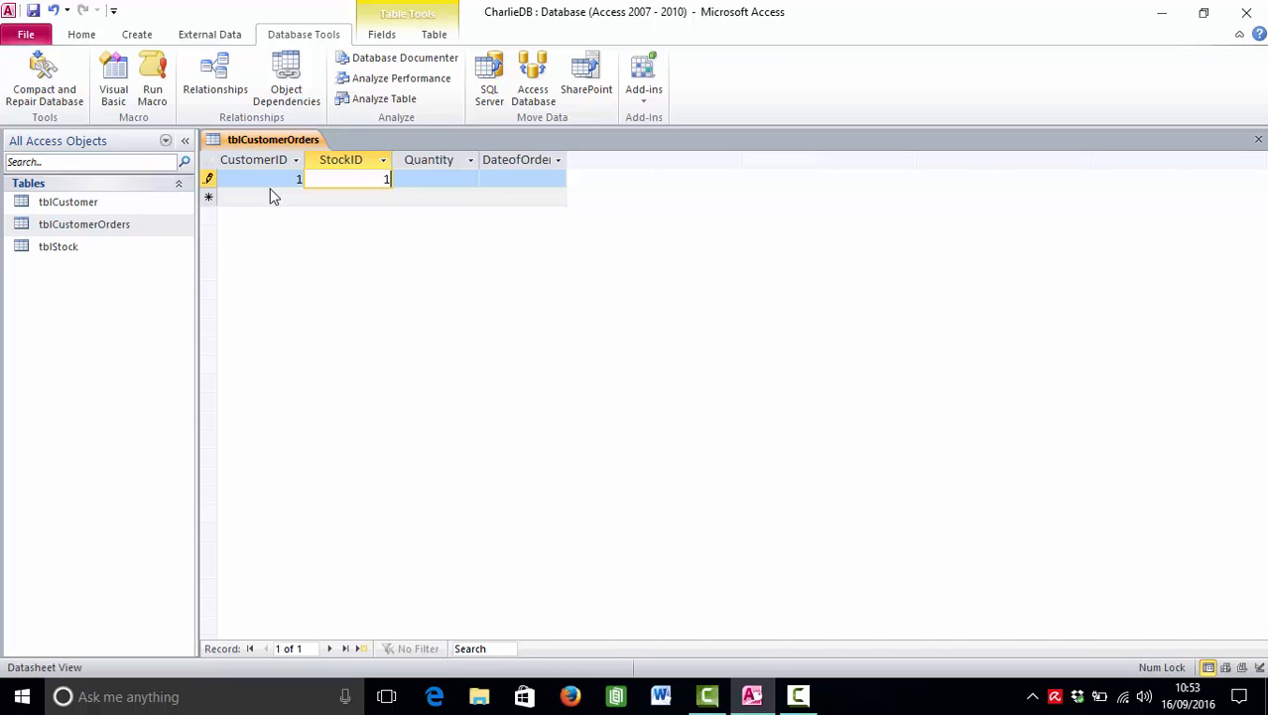
pyautogui.write('1')
pyautogui.press('Tab')
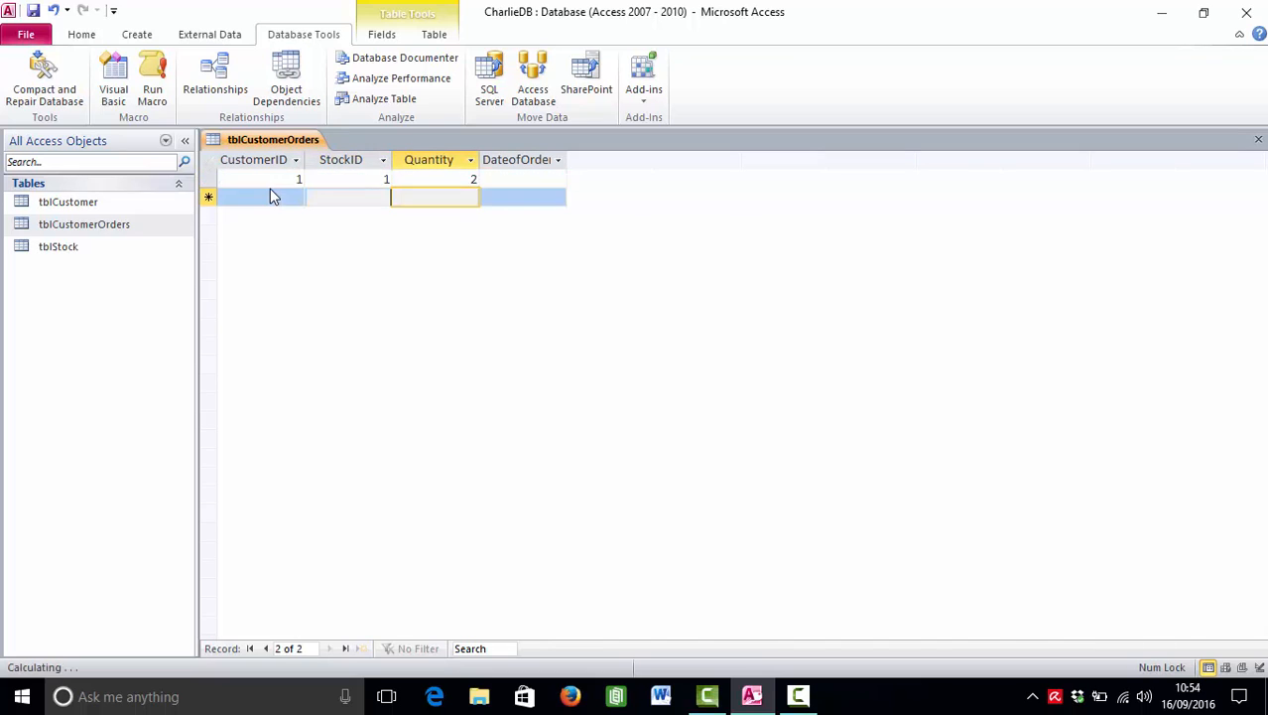
pyautogui.hotkey('shift', 'Tab')
pyautogui.press('Tab')
pyautogui.press('Tab')
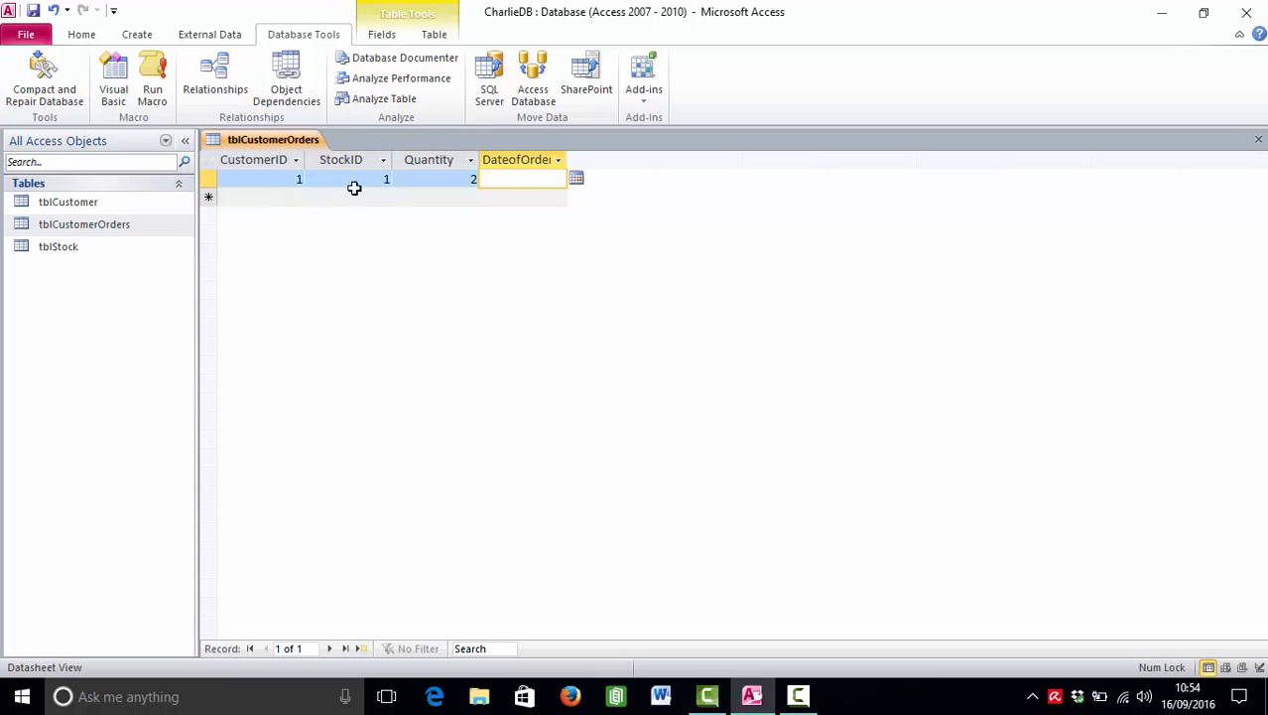
pyautogui.click(576, 179)
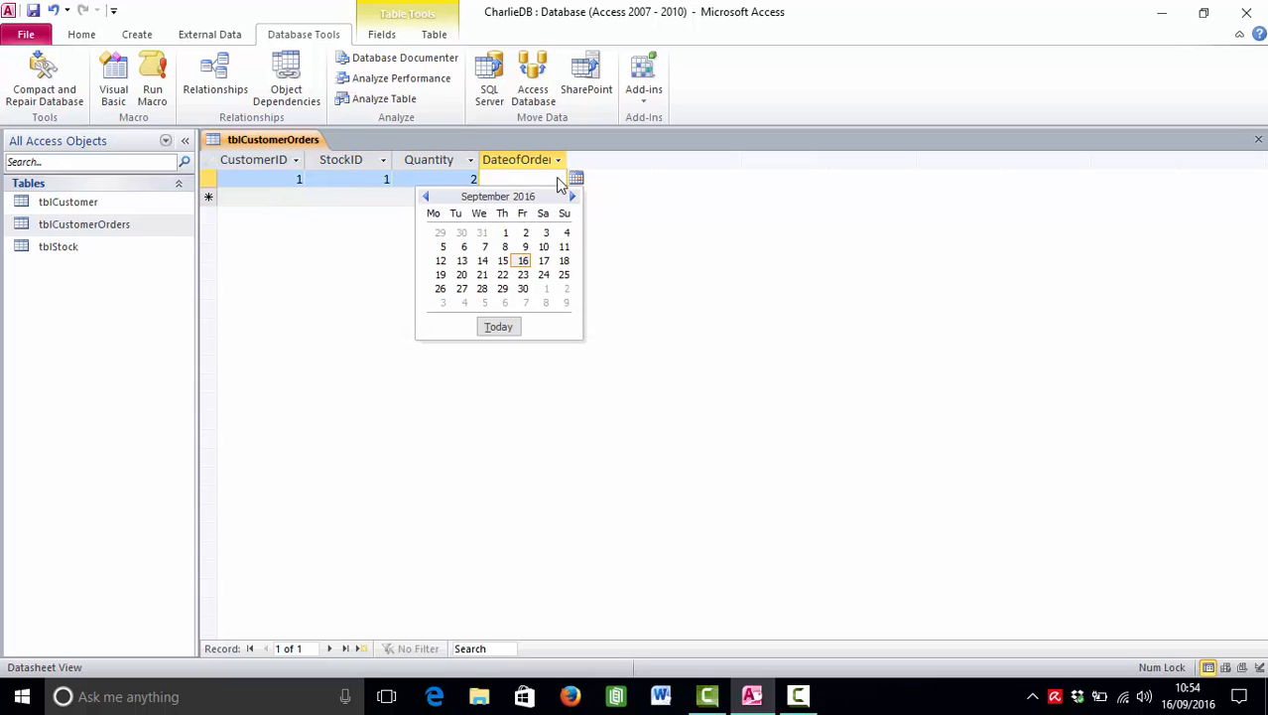
pyautogui.click(505, 247)
# - Add a second order with CustomerID 1, StockID 2, quantity 5 and order date 15/09/2016
pyautogui.click(291, 197)
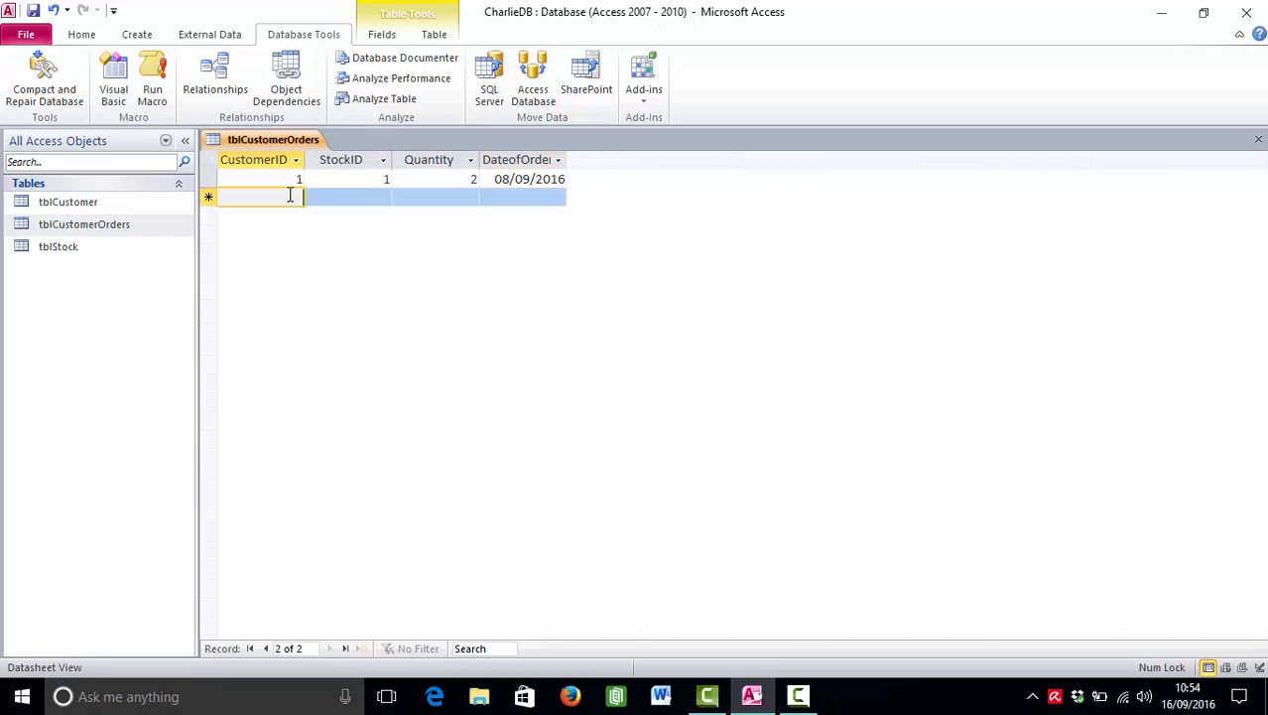
pyautogui.write('1')
pyautogui.press('Tab')
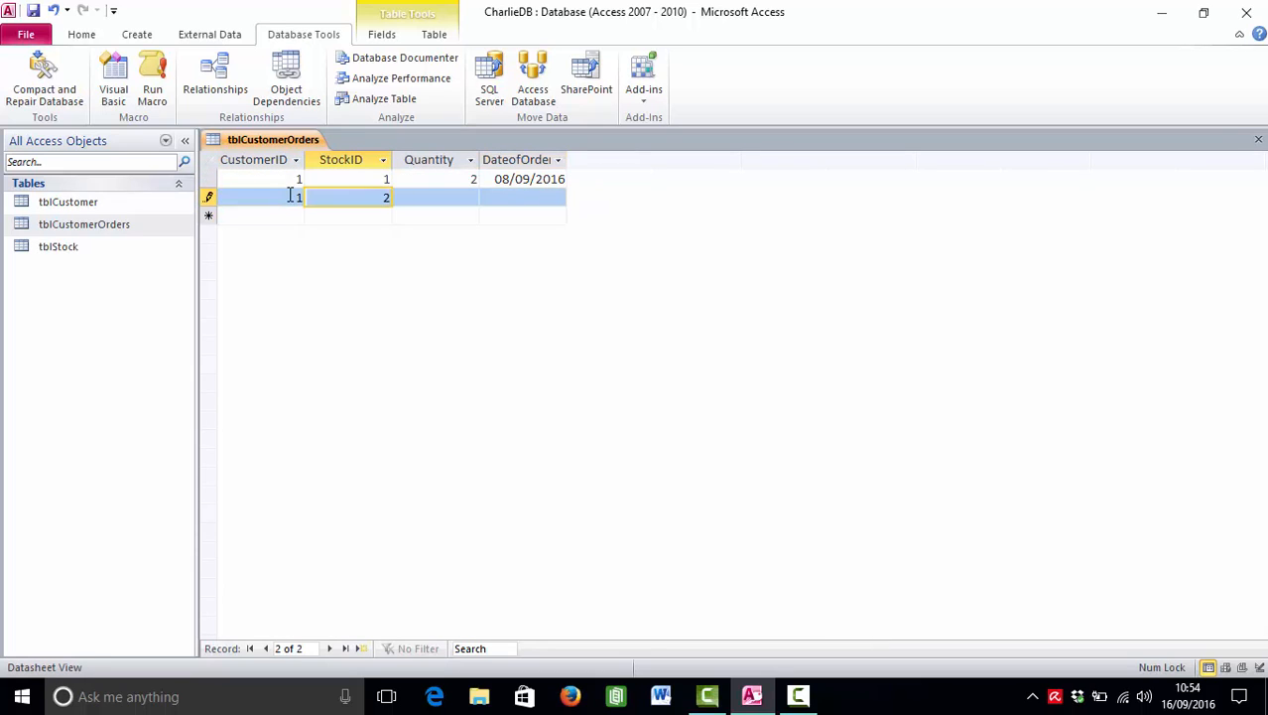
pyautogui.press('Tab')
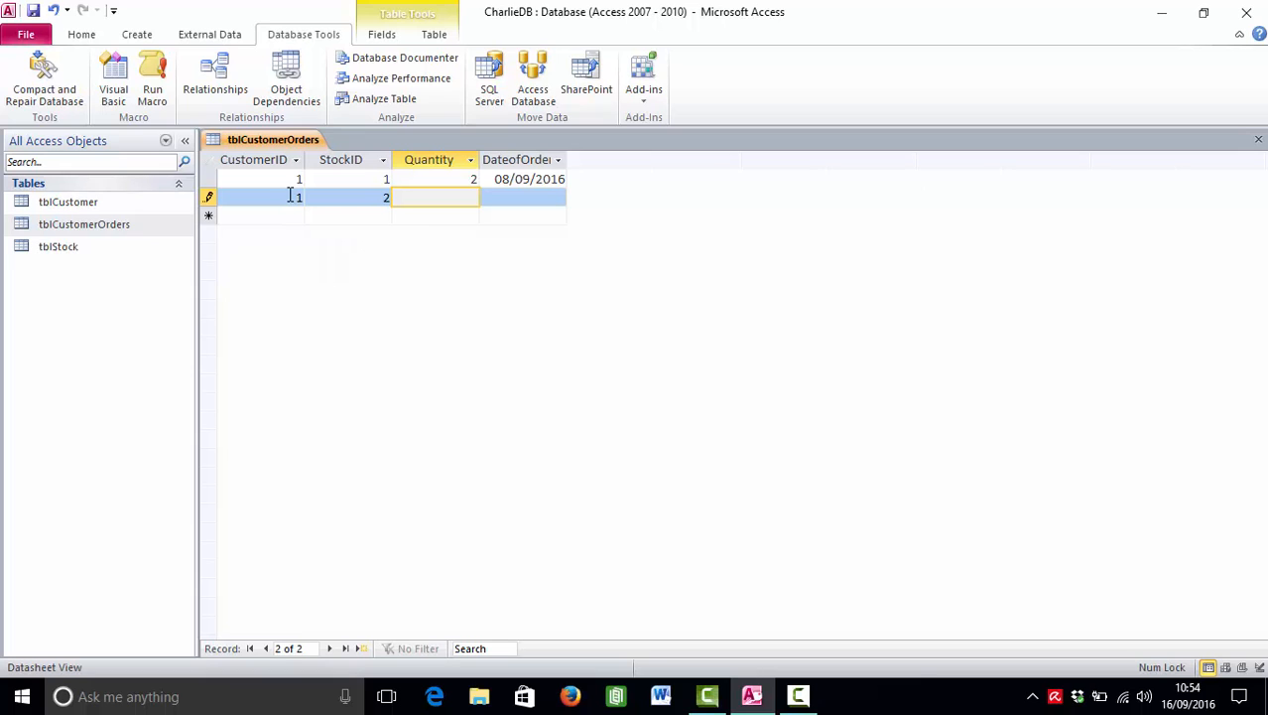
pyautogui.press('Tab')
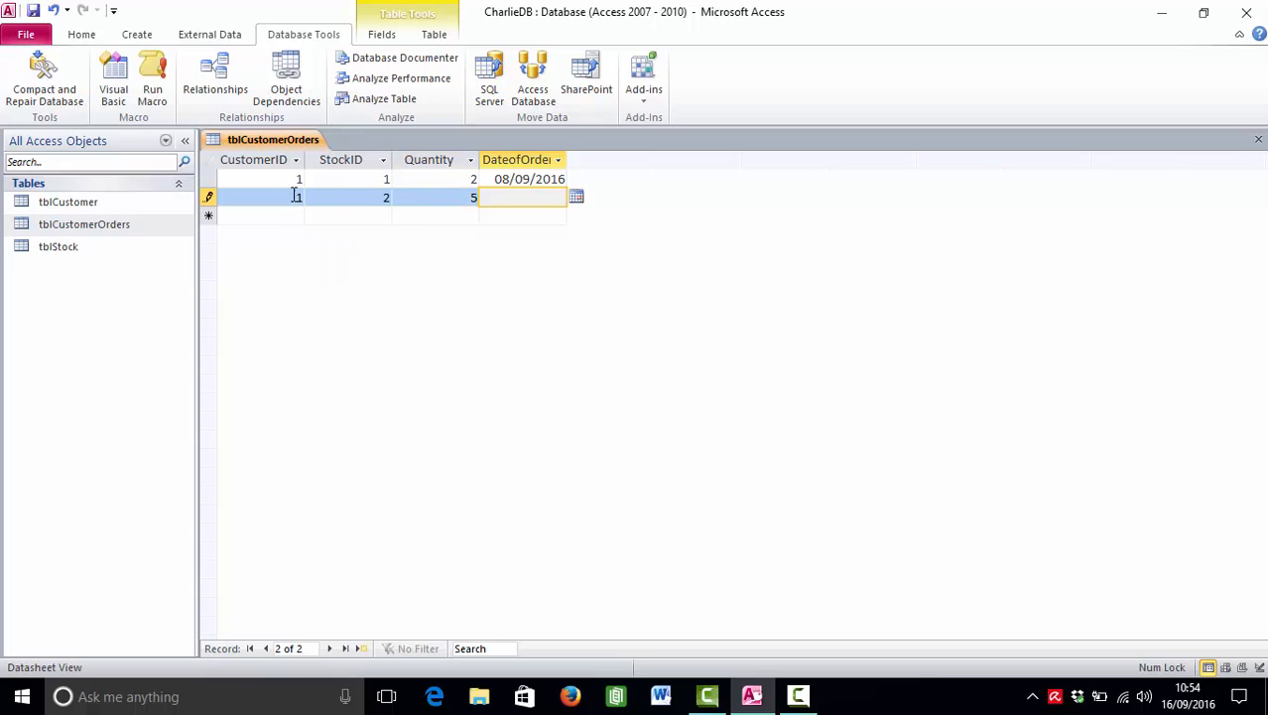
pyautogui.click(577, 197)
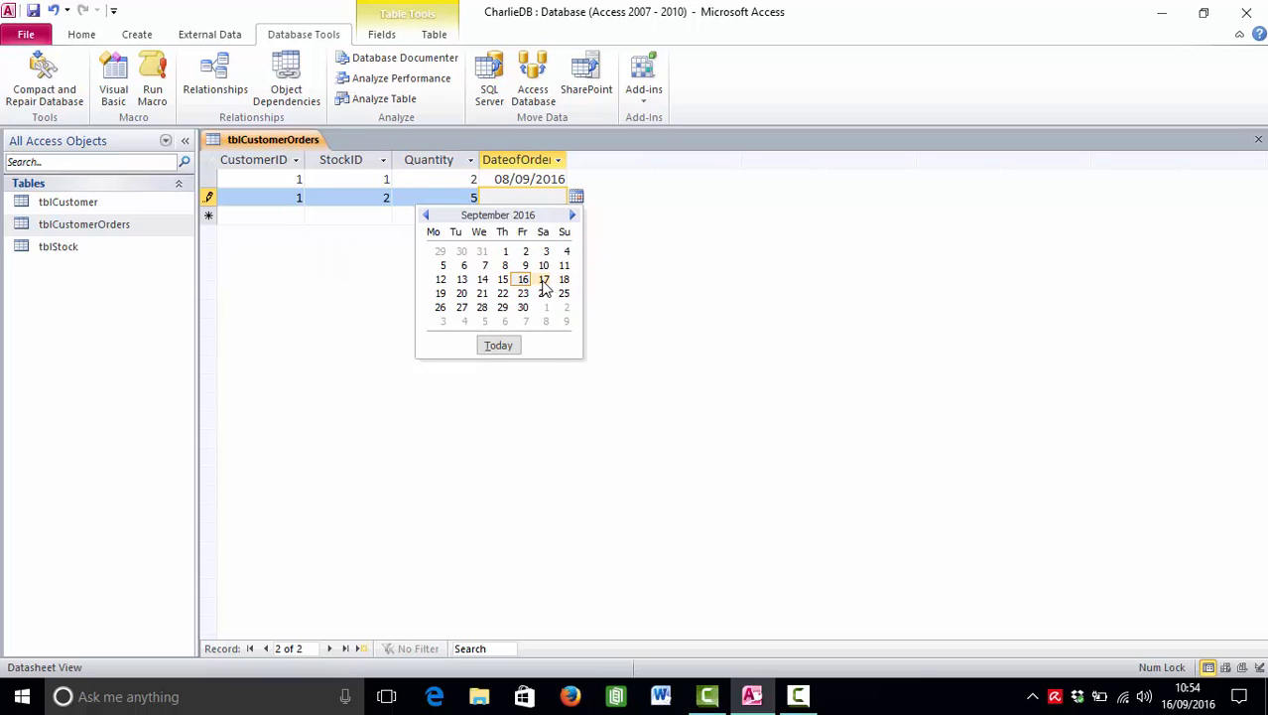
pyautogui.click(505, 279)
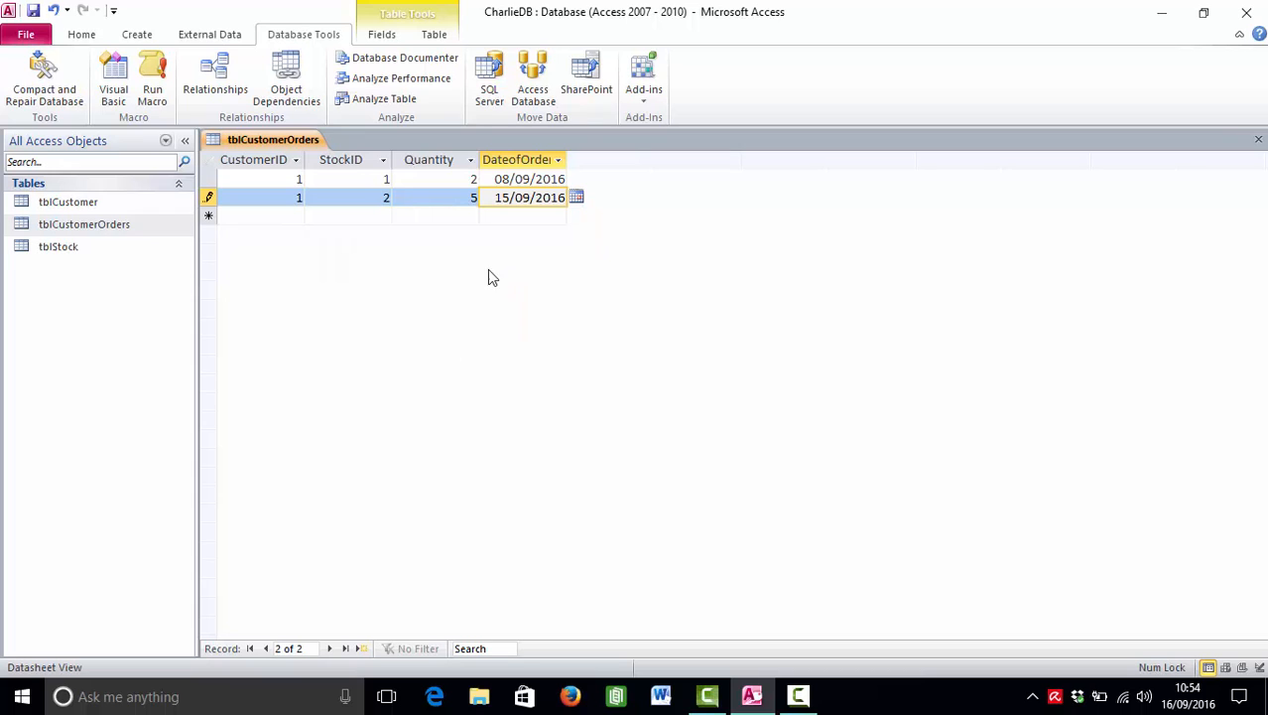
# - Save the tblCustomerOrders table and close it
pyautogui.rightClick(297, 140)
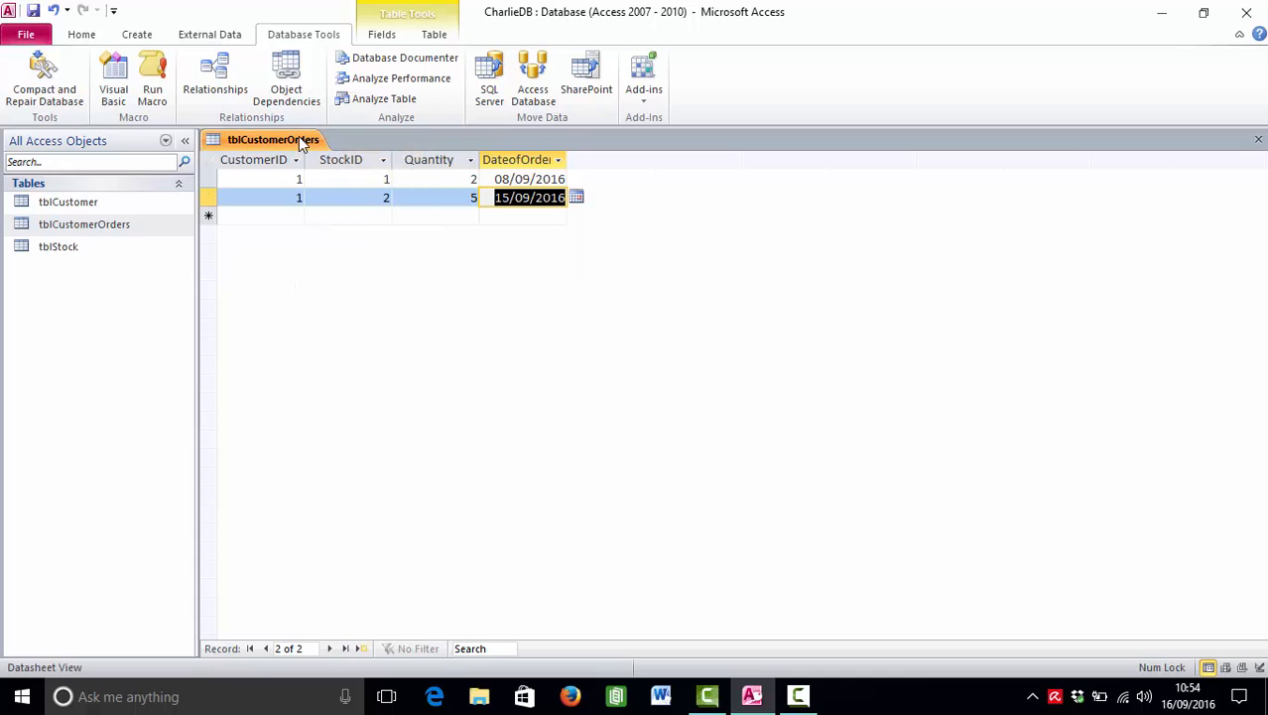
pyautogui.rightClick(303, 139)
pyautogui.click(328, 171)
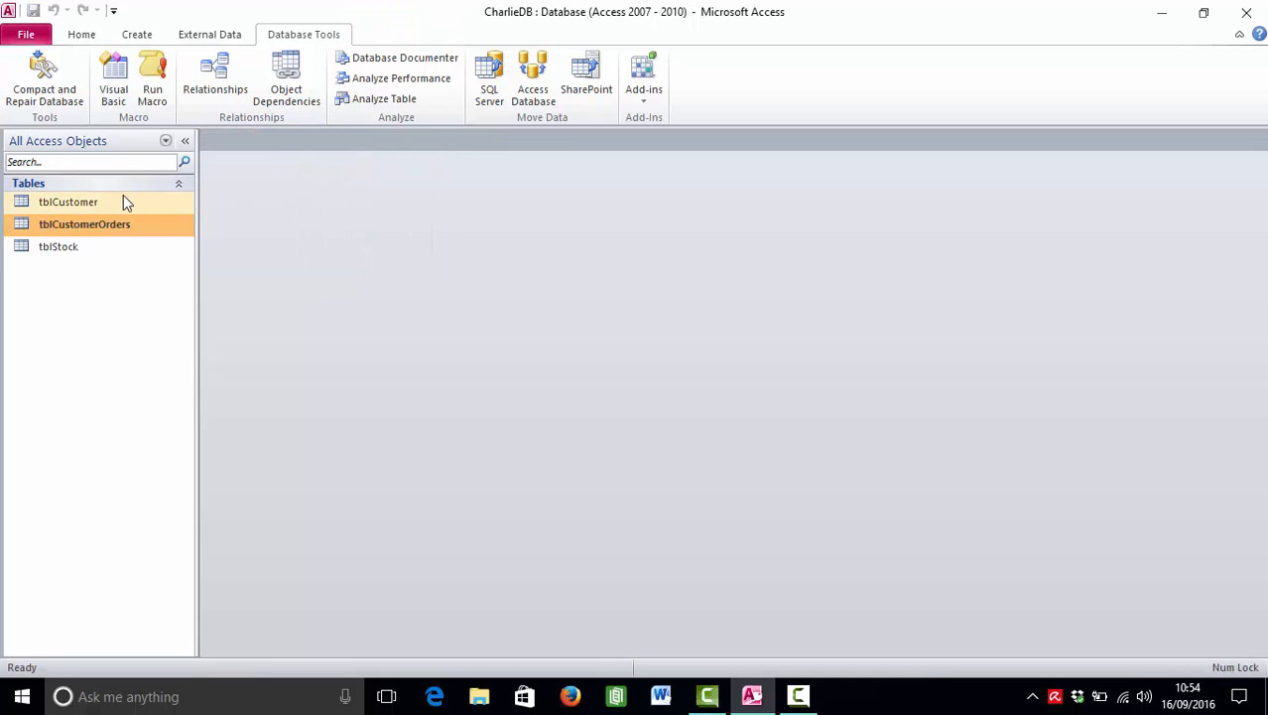
# - Open tblCustomer and examine the orders linked to the first customer record, then collapse them
pyautogui.doubleClick(85, 203)
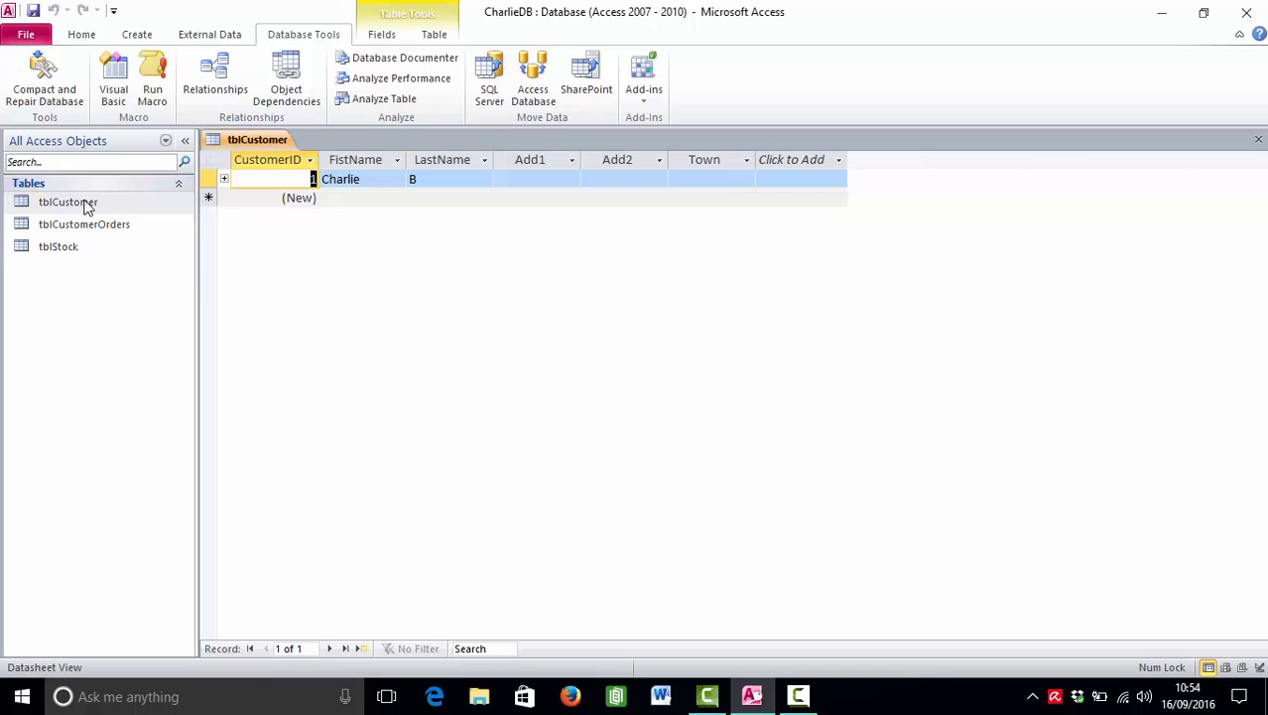
pyautogui.click(225, 179)
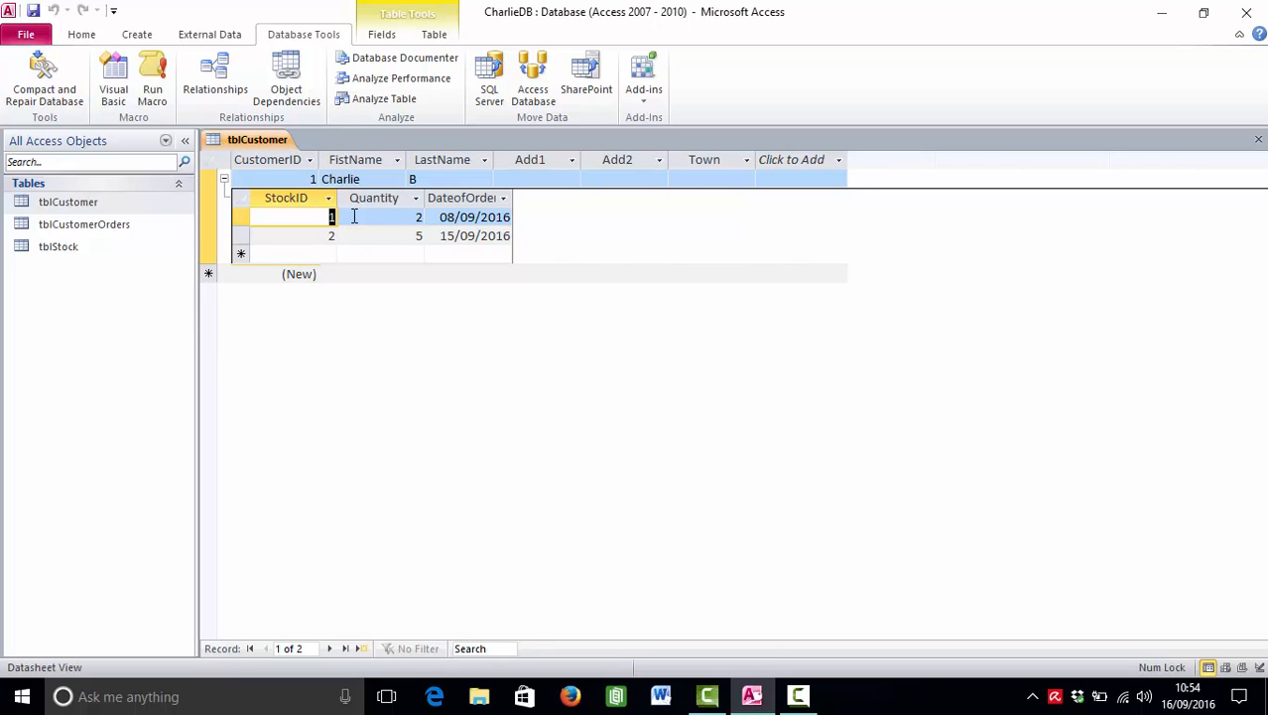
pyautogui.click(225, 178)
# - Open tblStock and examine the orders linked to the Chair and Table records, then collapse both
pyautogui.doubleClick(86, 254)
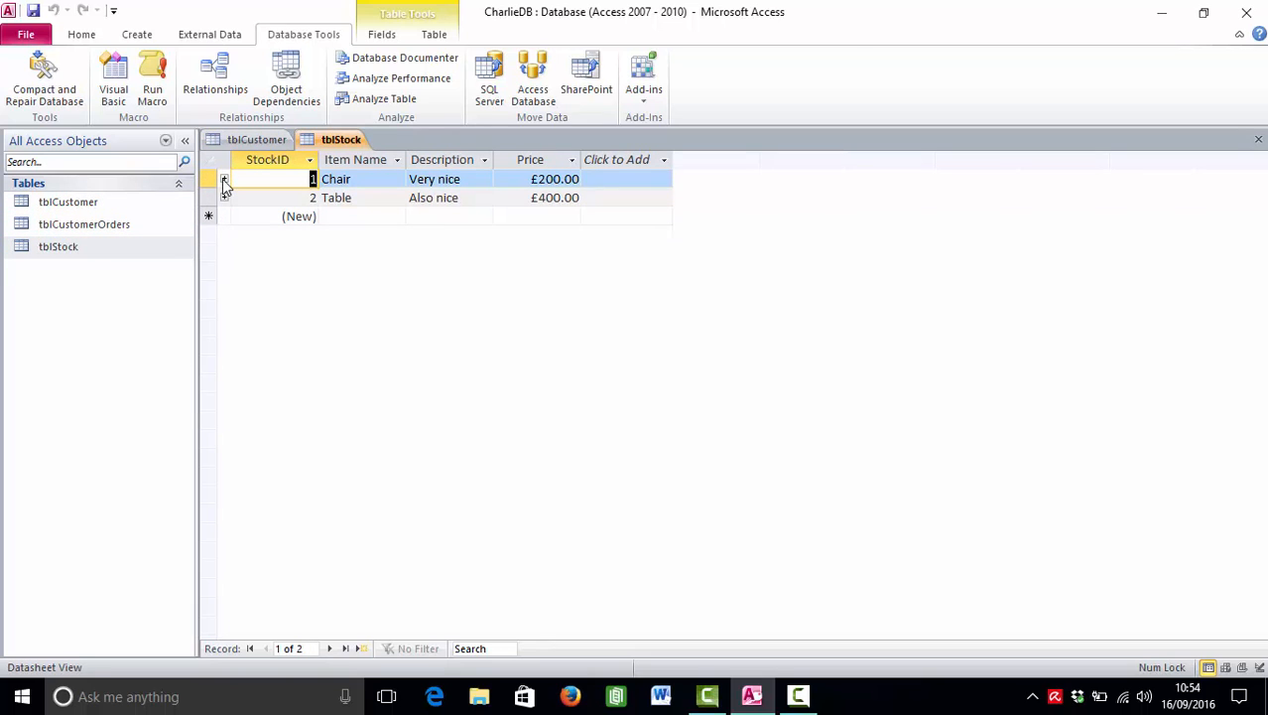
pyautogui.click(224, 179)
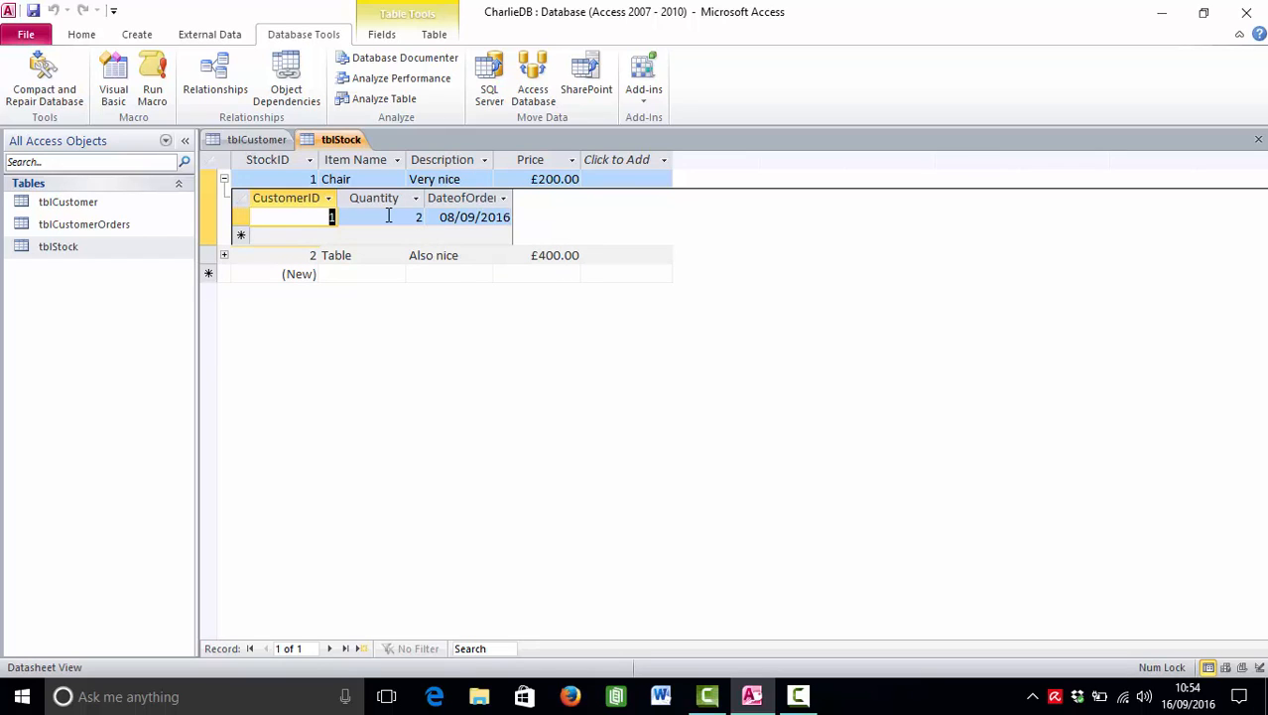
pyautogui.click(224, 258)
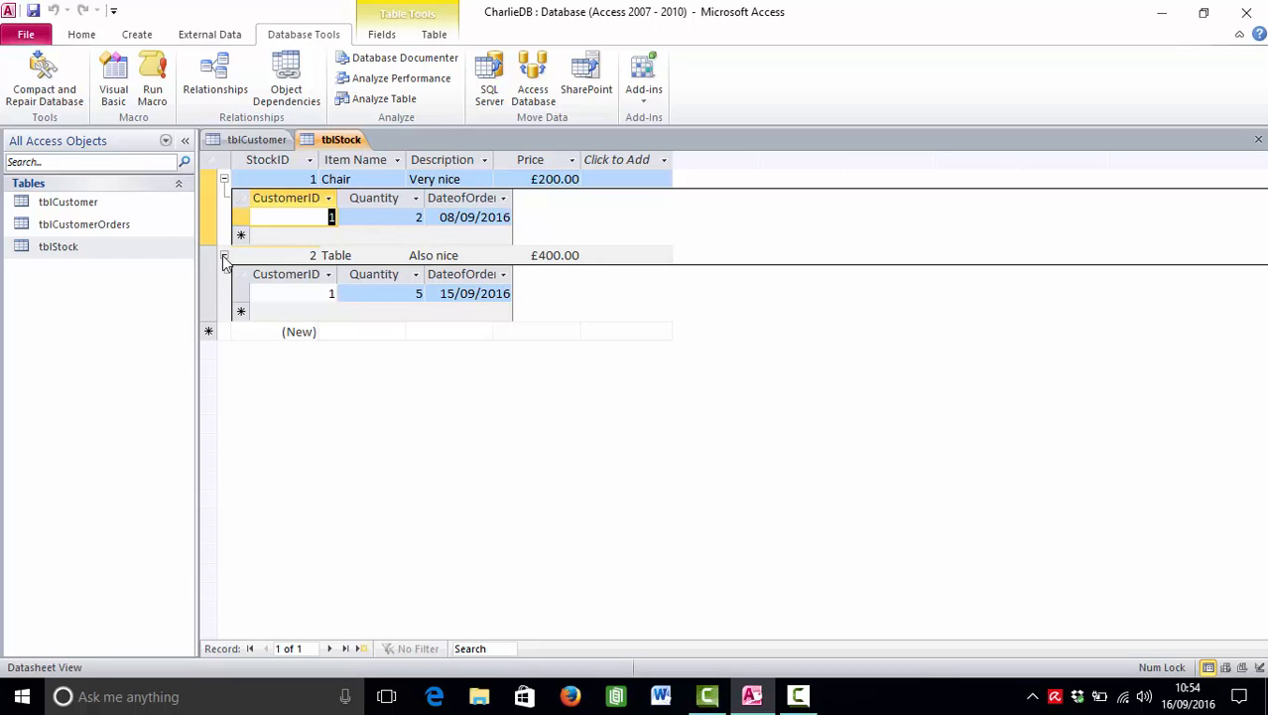
pyautogui.click(225, 257)
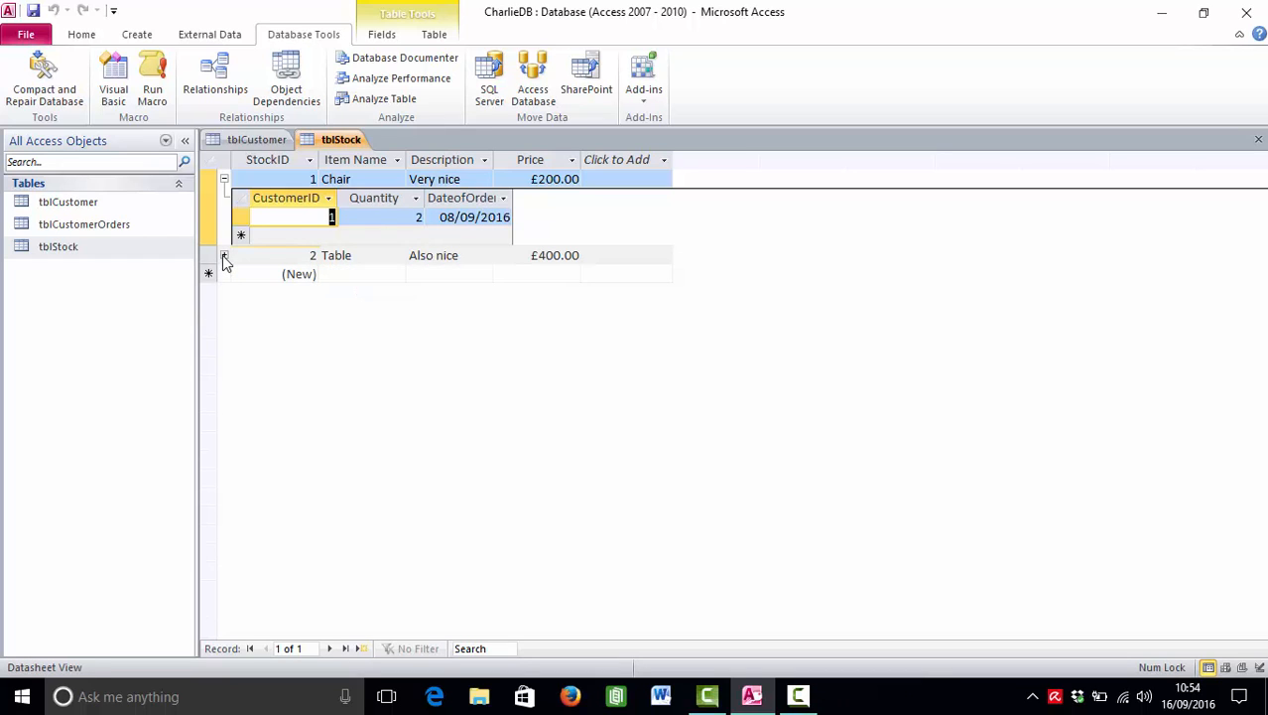
pyautogui.click(224, 179)
# - Close the tblStock and tblCustomer tables
pyautogui.rightClick(331, 143)
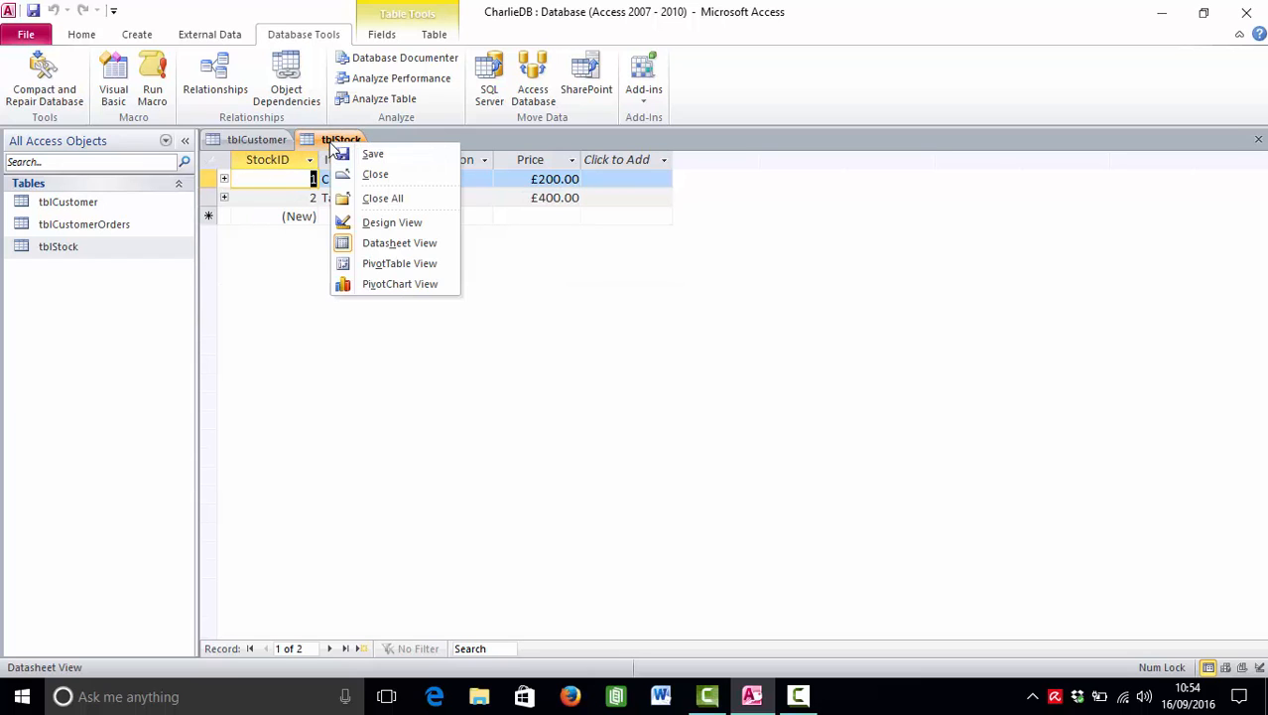
pyautogui.click(374, 175)
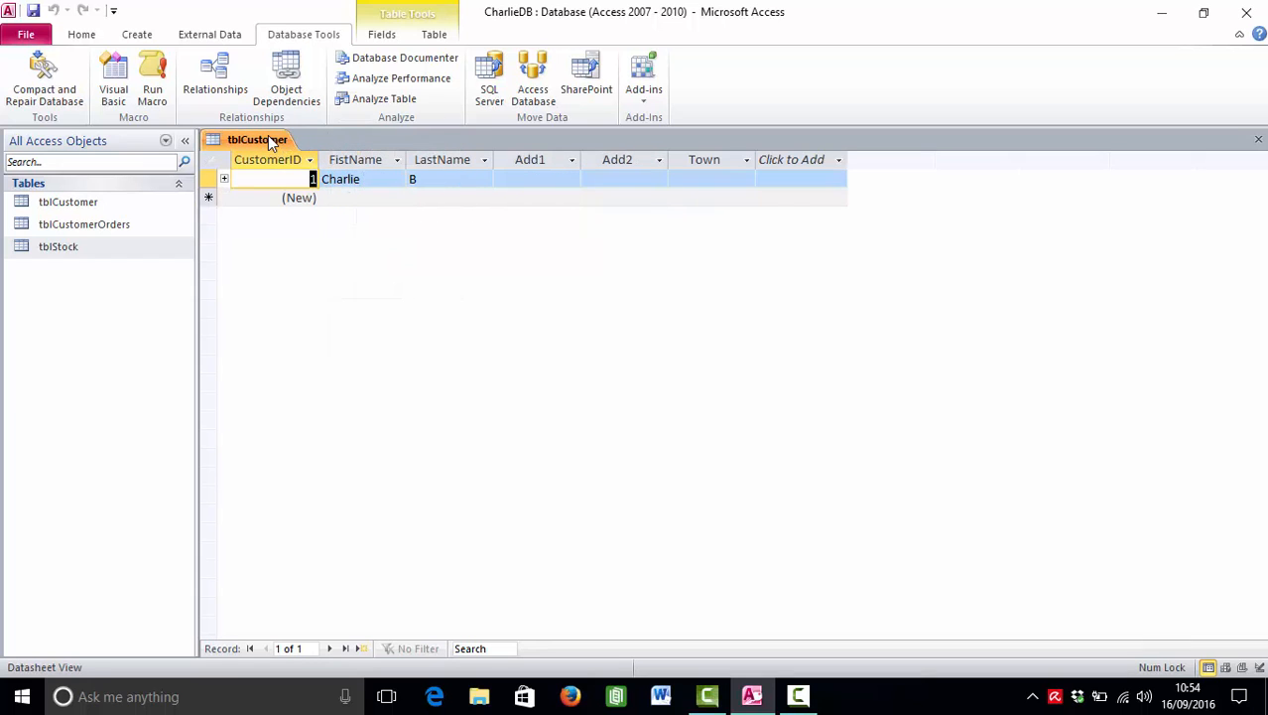
pyautogui.rightClick(272, 144)
pyautogui.click(308, 169)
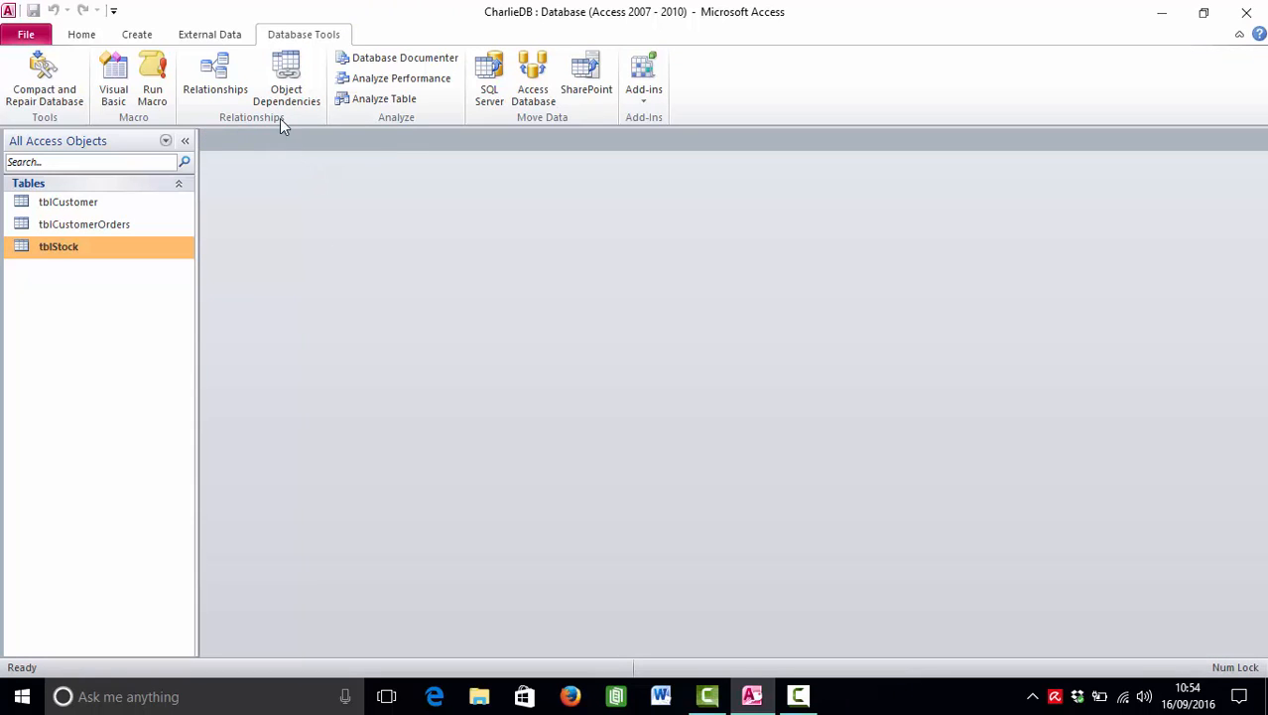
# - Open the database's relationships diagram without adding any tables and review the links between the three tables
pyautogui.click(218, 72)
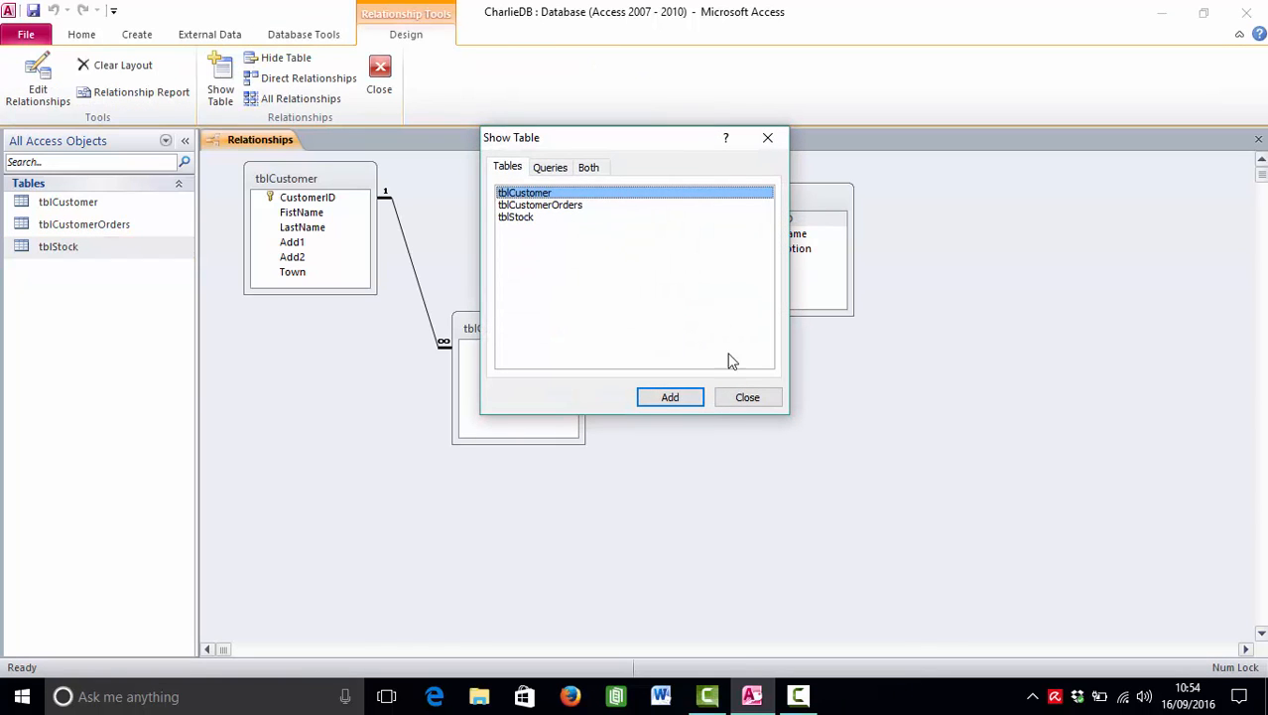
pyautogui.click(753, 398)
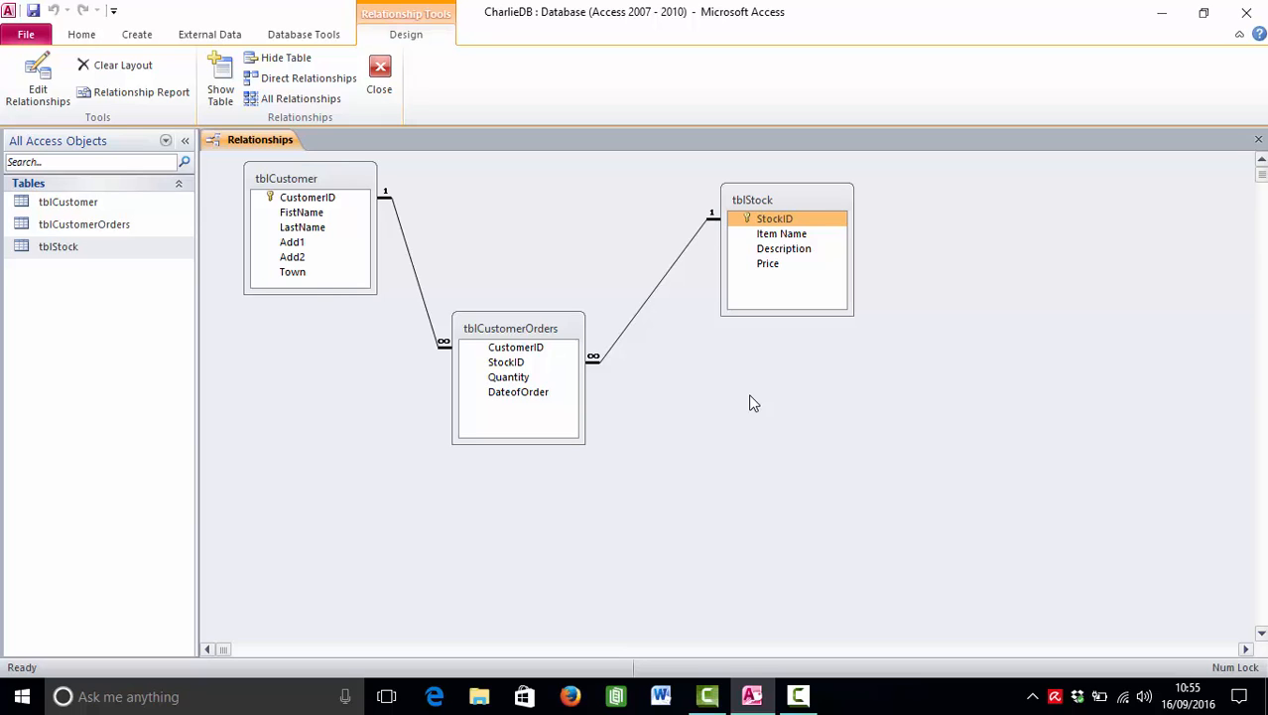
pyautogui.moveTo(799, 693)
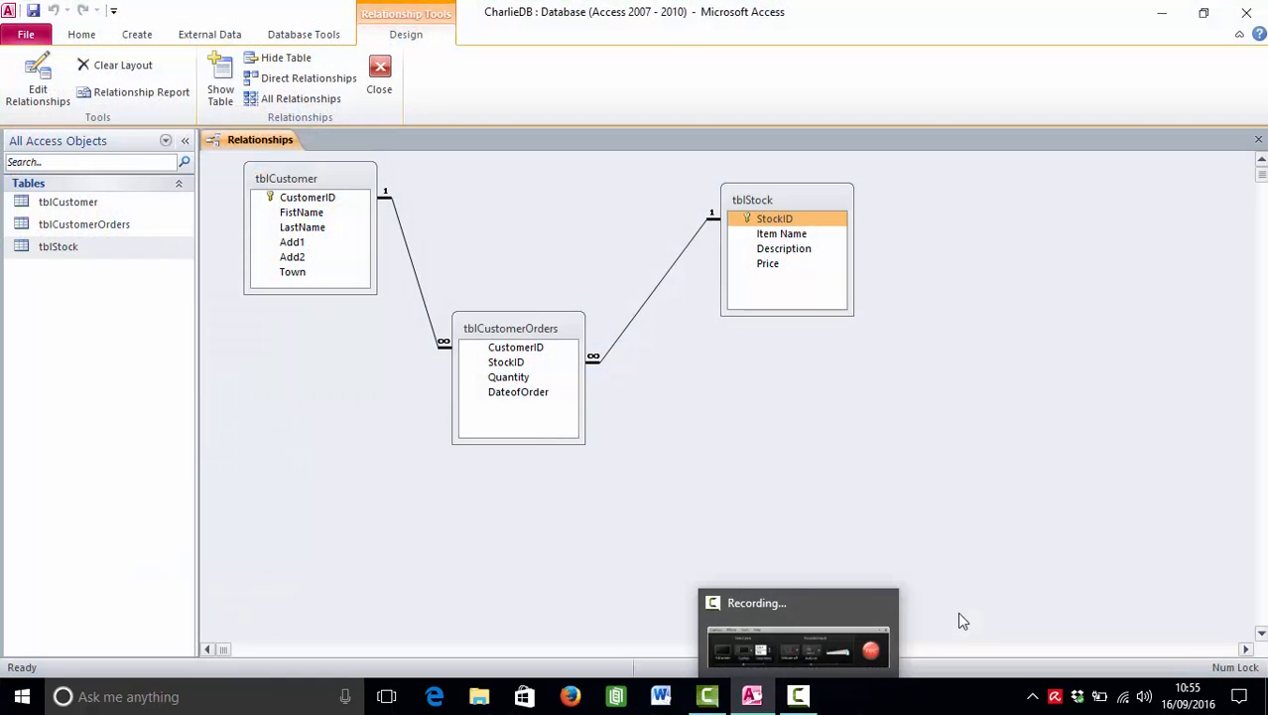
pyautogui.moveTo(799, 695)
pyautogui.click(799, 634)
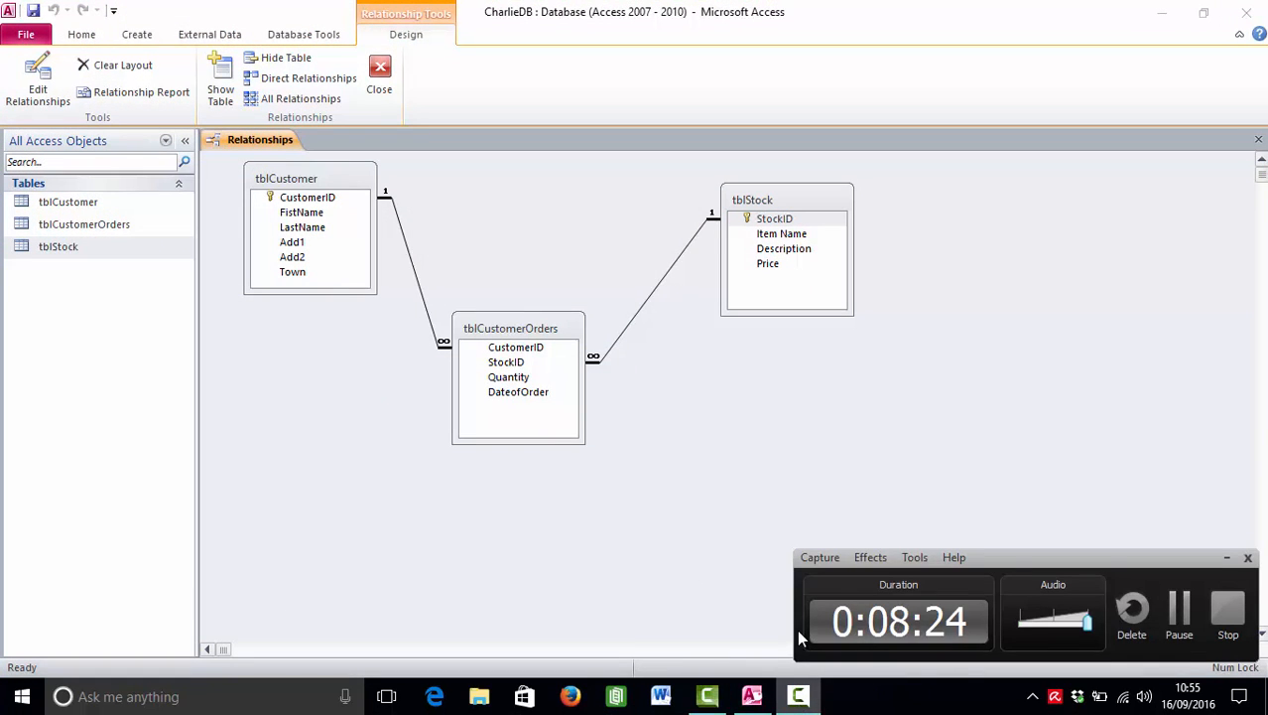